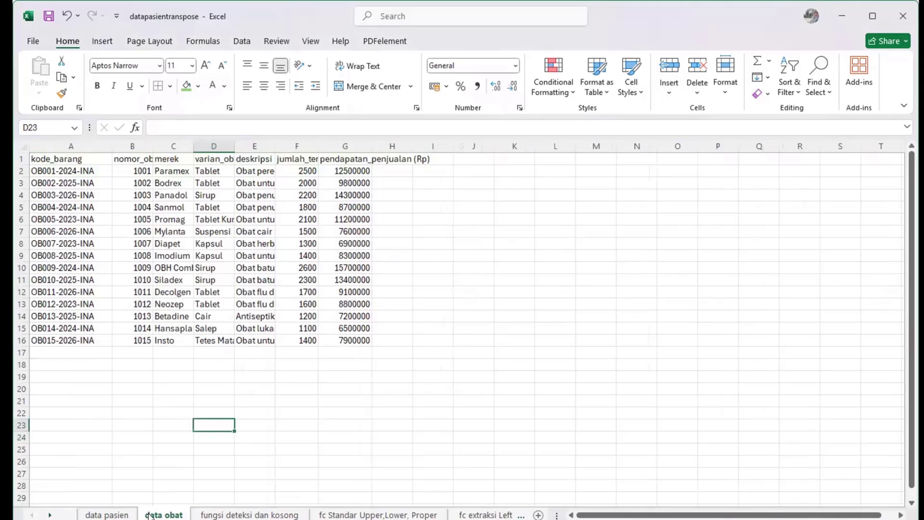
# Step: Look through the workbook's sheets as far as fc transpose, and return to the fungsi deteksi dan kosong sheet
pyautogui.click(223, 515)
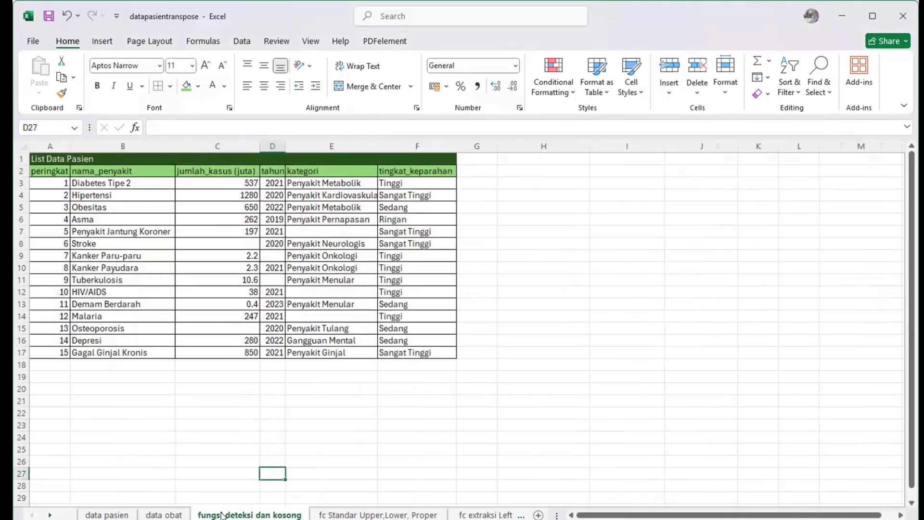
pyautogui.click(336, 514)
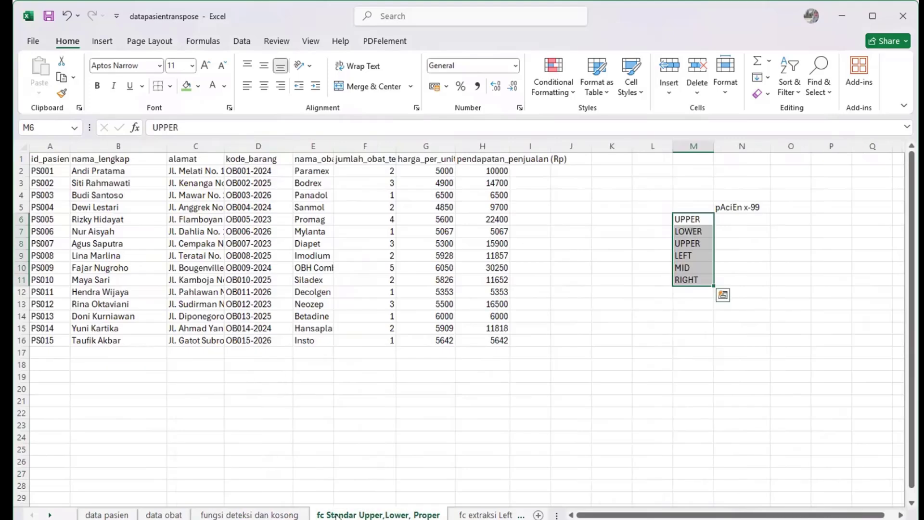
pyautogui.click(485, 514)
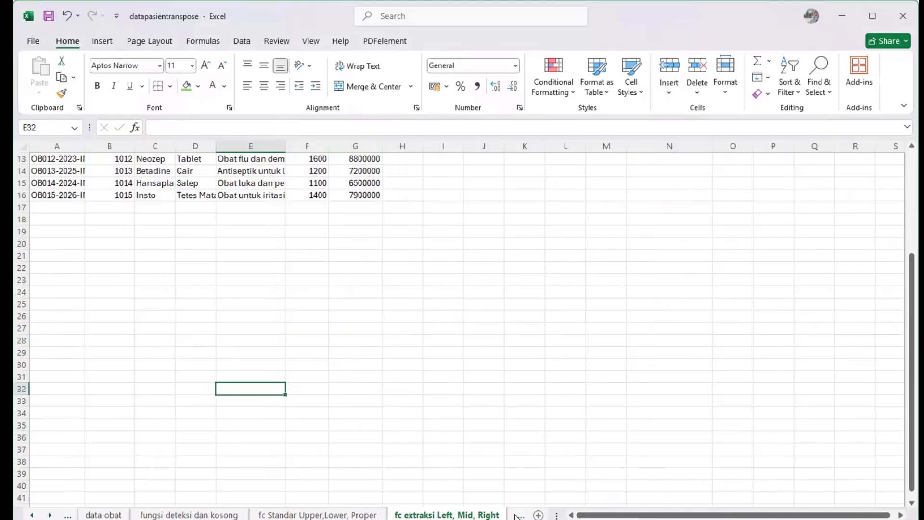
pyautogui.click(517, 515)
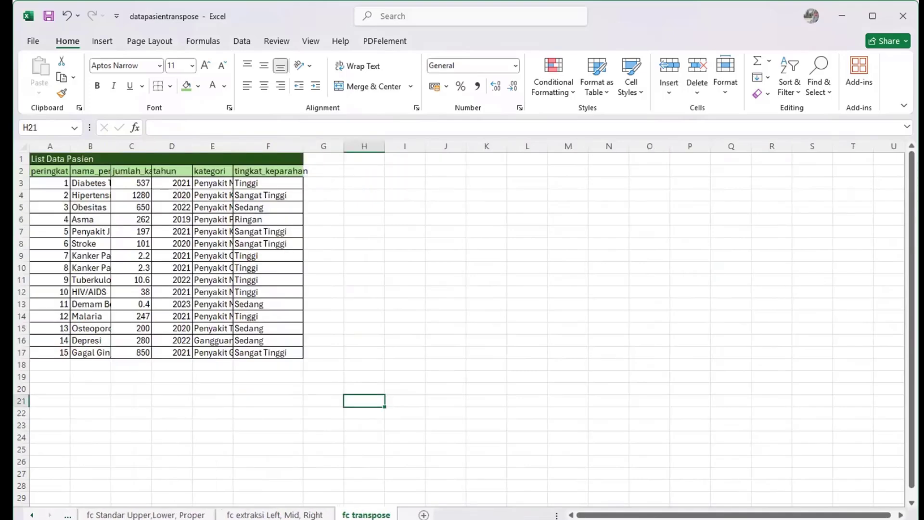
pyautogui.click(32, 515)
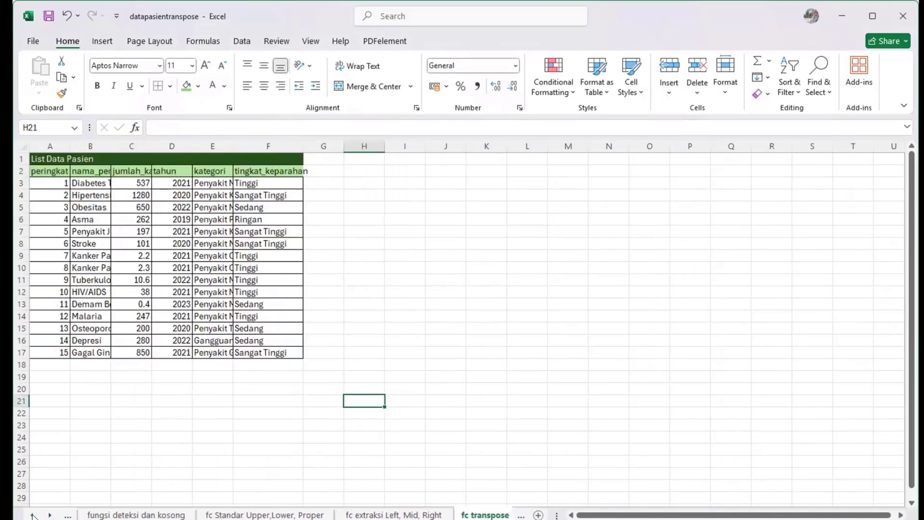
pyautogui.click(139, 515)
pyautogui.click(485, 399)
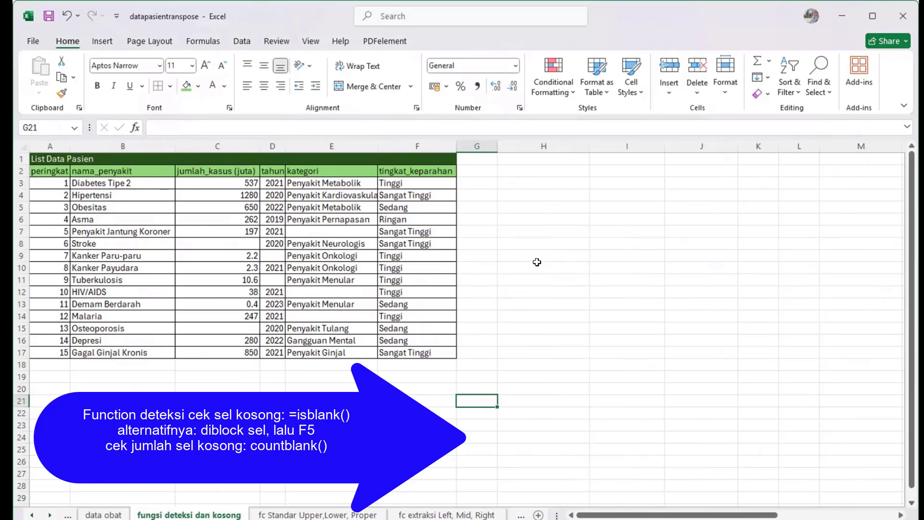
# Step: Enter the header "kolom C" in cell H2 beside the patient data table
pyautogui.click(537, 171)
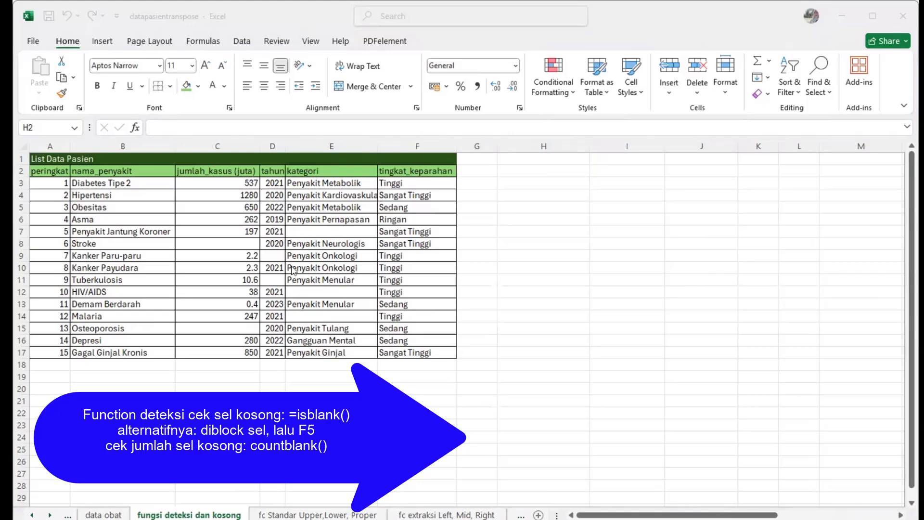
pyautogui.click(543, 174)
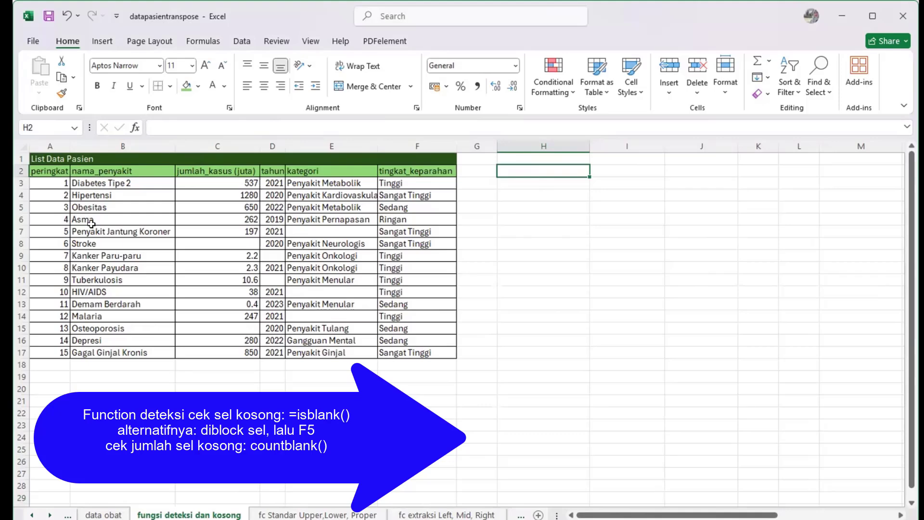
pyautogui.write('kolom C')
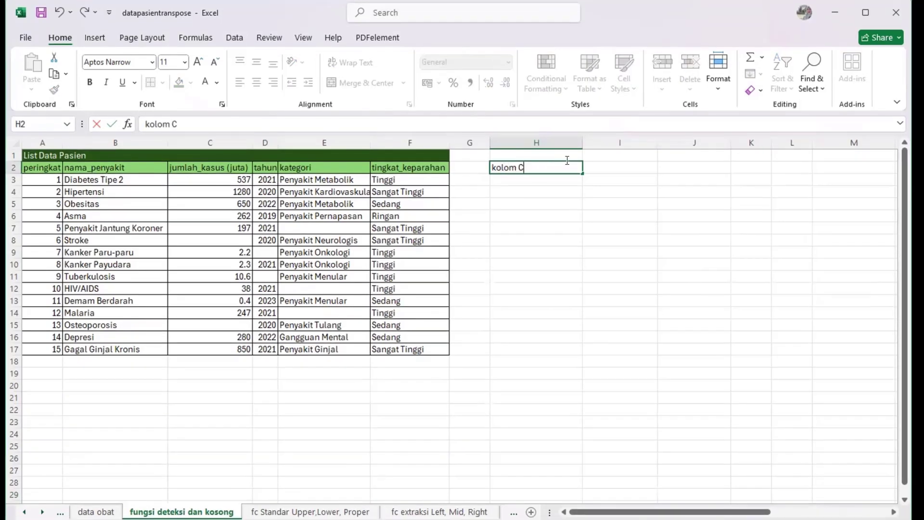
# Step: Enter an ISBLANK formula over C3:C17 in H3 and inspect the rows flagged as blank
pyautogui.click(551, 176)
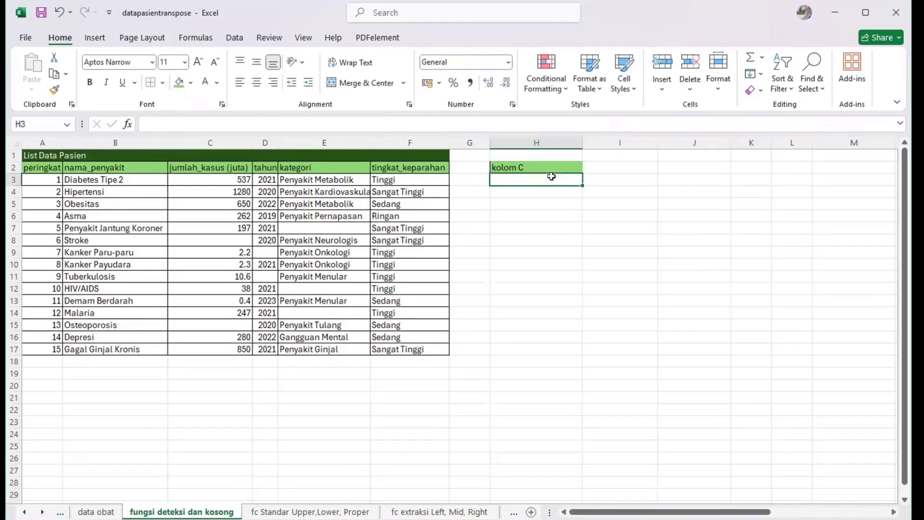
pyautogui.write('=')
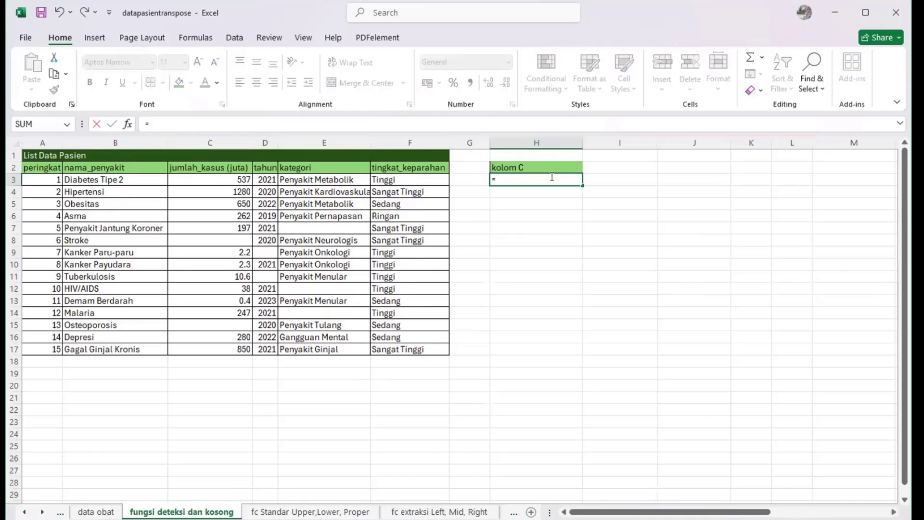
pyautogui.write('isbla')
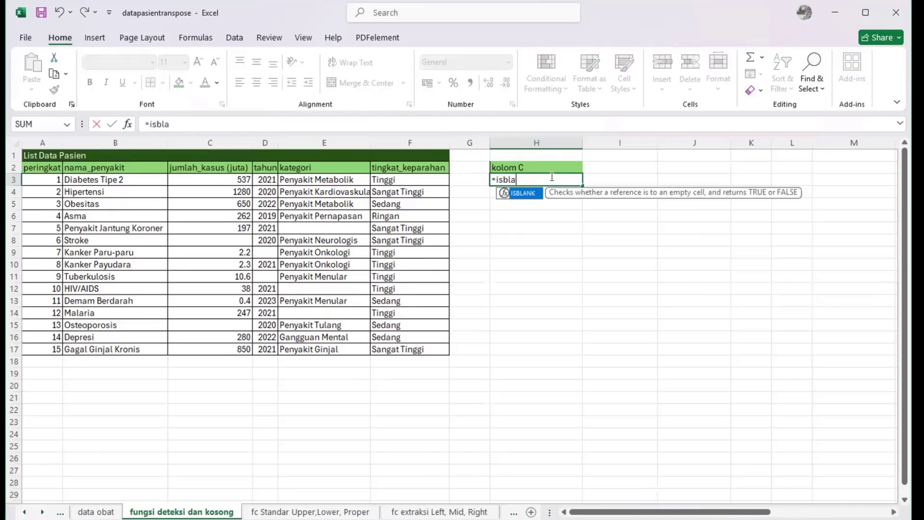
pyautogui.write('nk(')
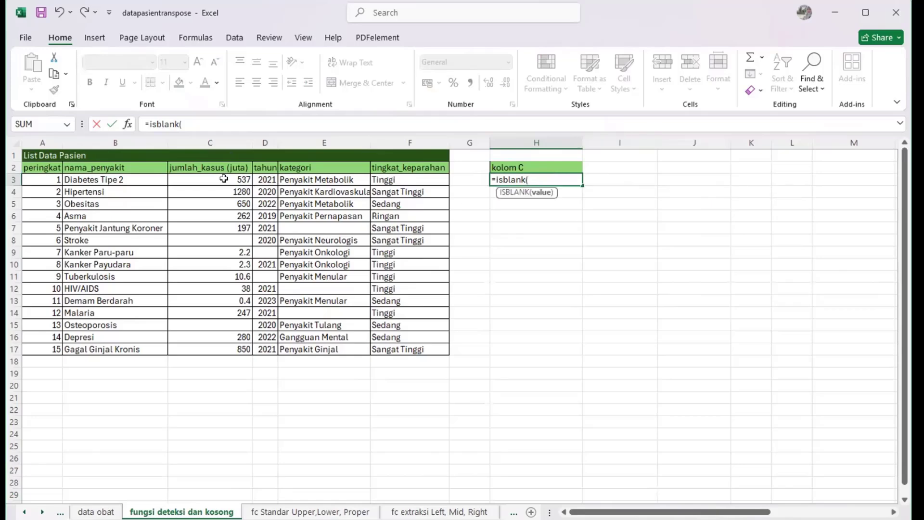
pyautogui.moveTo(224, 179); pyautogui.dragTo(249, 350)
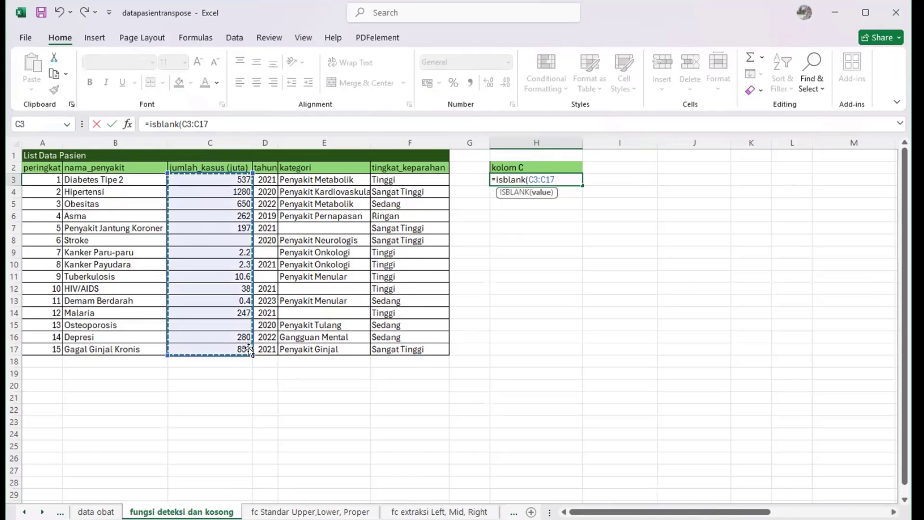
pyautogui.press('Return')
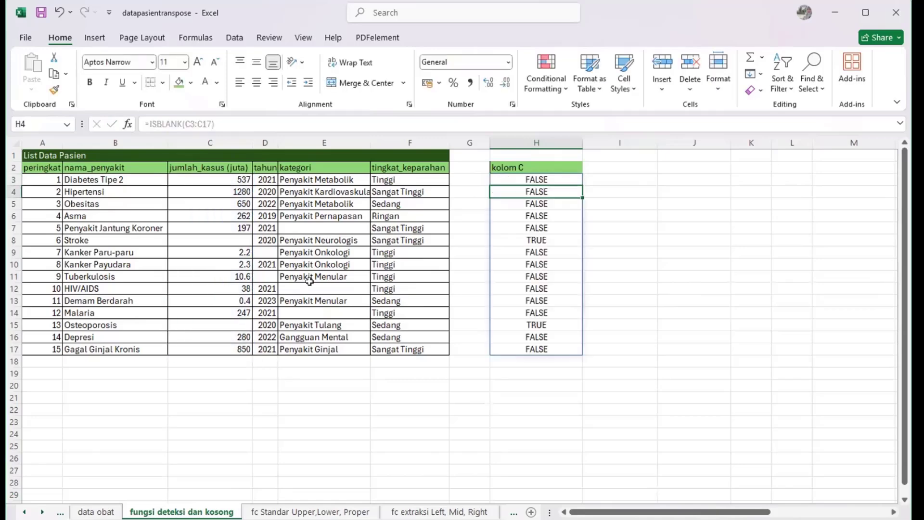
pyautogui.click(555, 239)
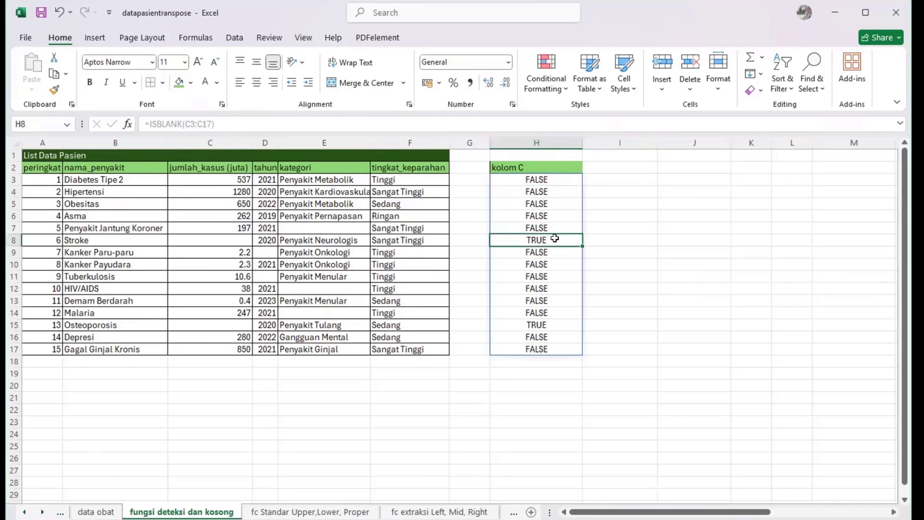
pyautogui.click(552, 324)
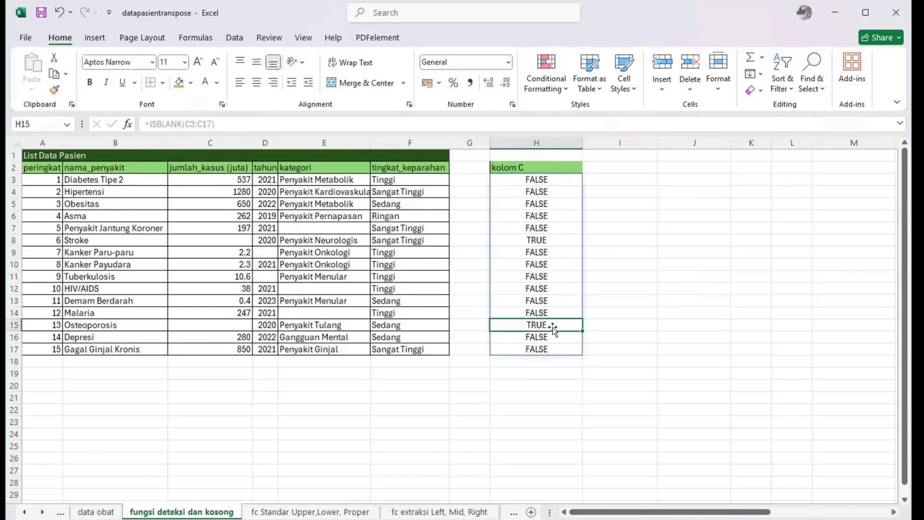
# Step: Enter the header "kolom D" in cell I2
pyautogui.click(615, 164)
pyautogui.write('kolom')
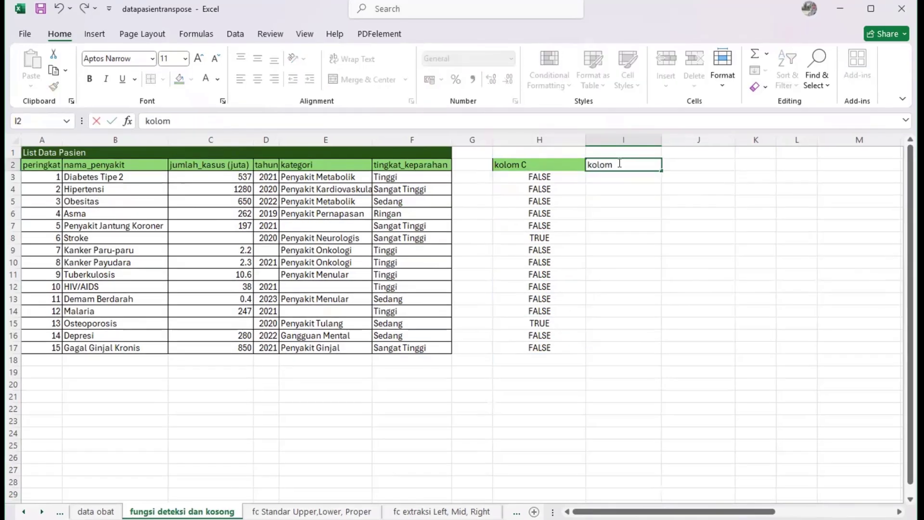
pyautogui.write(' D')
# Step: Enter an ISBLANK formula over D3:D17 in I3 and inspect the rows flagged as blank
pyautogui.click(640, 175)
pyautogui.write('=')
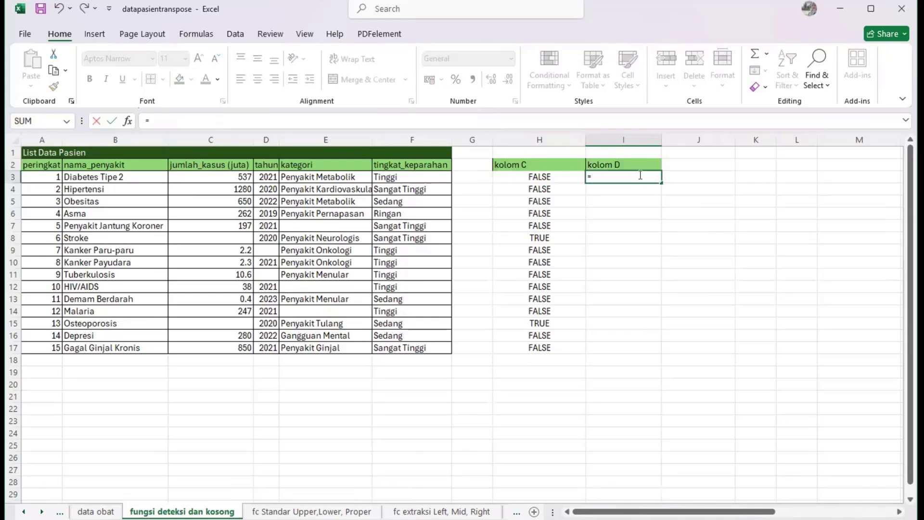
pyautogui.write('isblank')
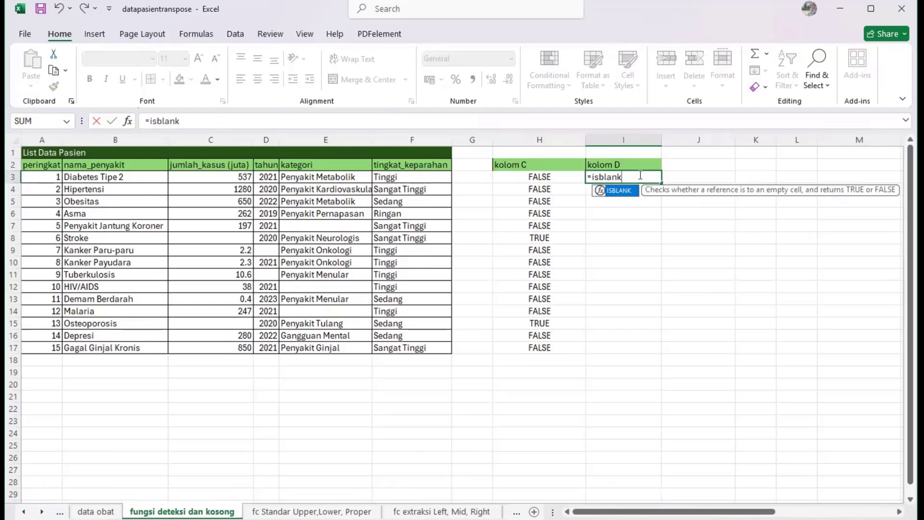
pyautogui.write('(')
pyautogui.click(267, 177)
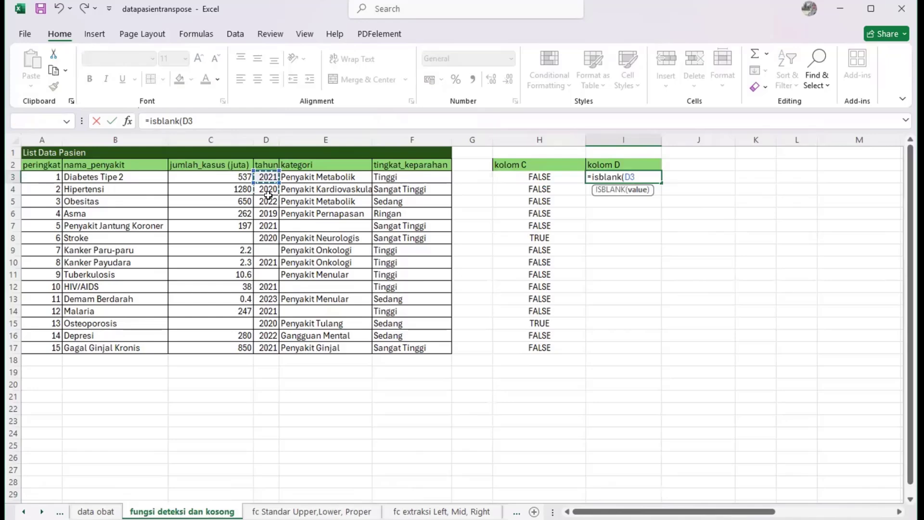
pyautogui.keyDown('shift'); pyautogui.click(275, 350); pyautogui.keyUp('shift')
pyautogui.press('Return')
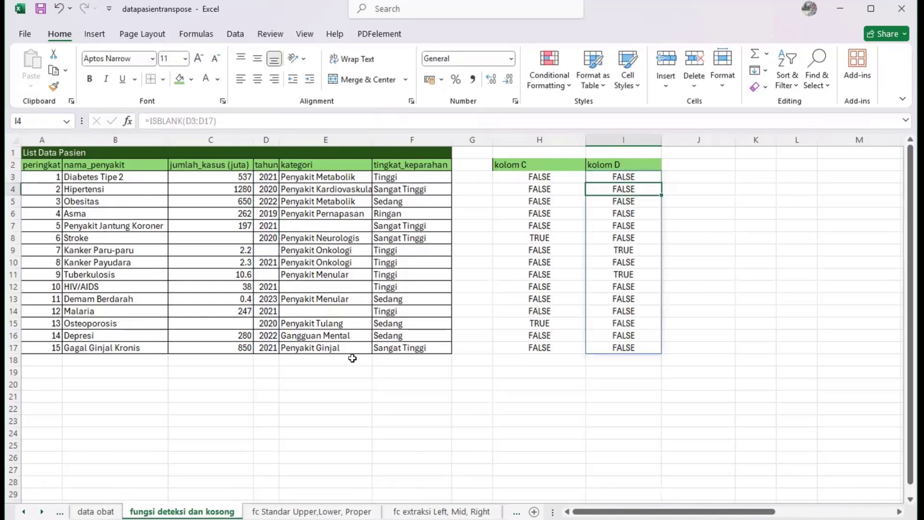
pyautogui.click(625, 248)
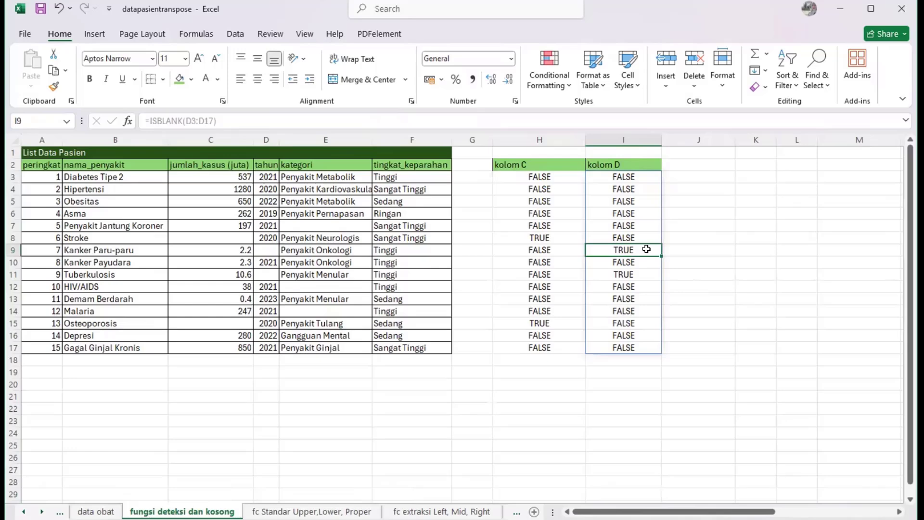
pyautogui.click(644, 273)
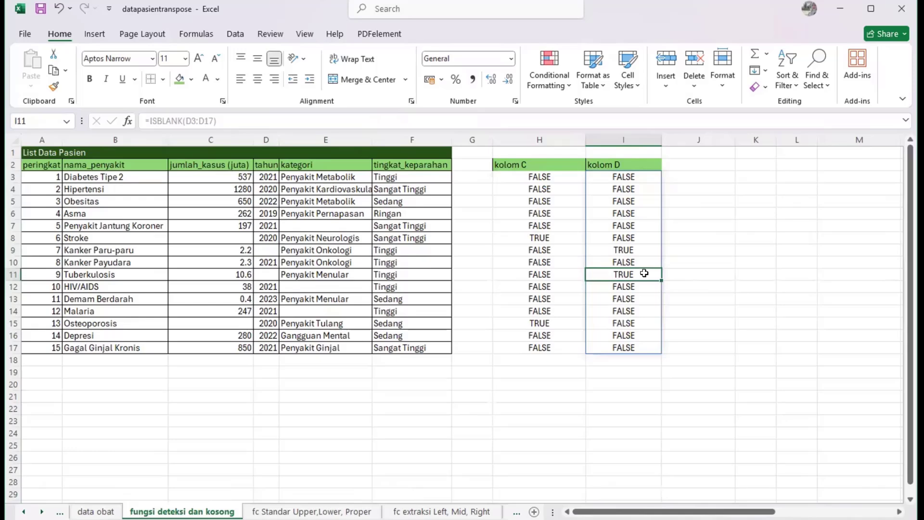
# Step: Enter the header "kolom E" in cell J2
pyautogui.click(690, 165)
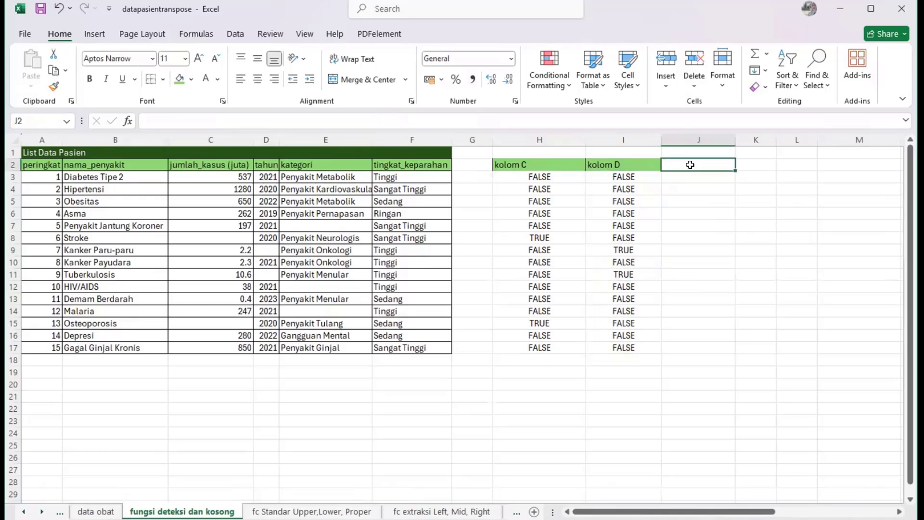
pyautogui.write('kolom D')
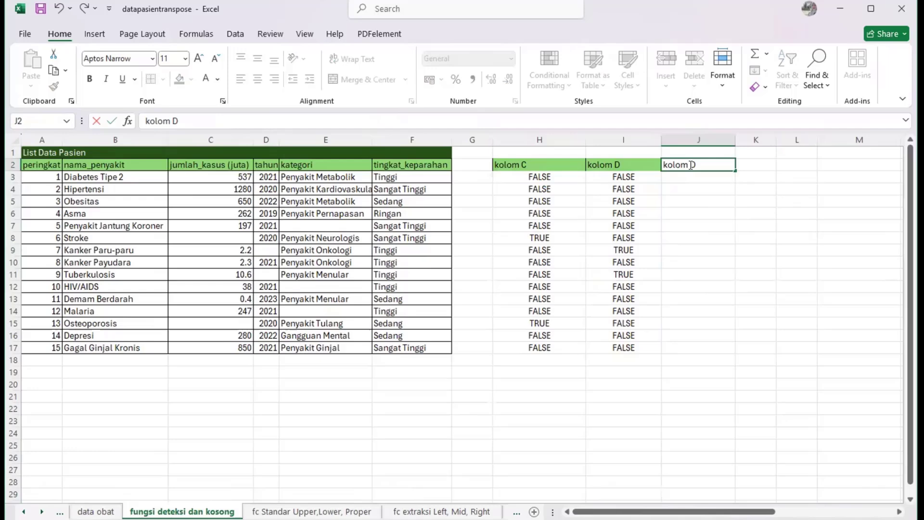
pyautogui.press('BackSpace')
pyautogui.write('E')
pyautogui.press('Return')
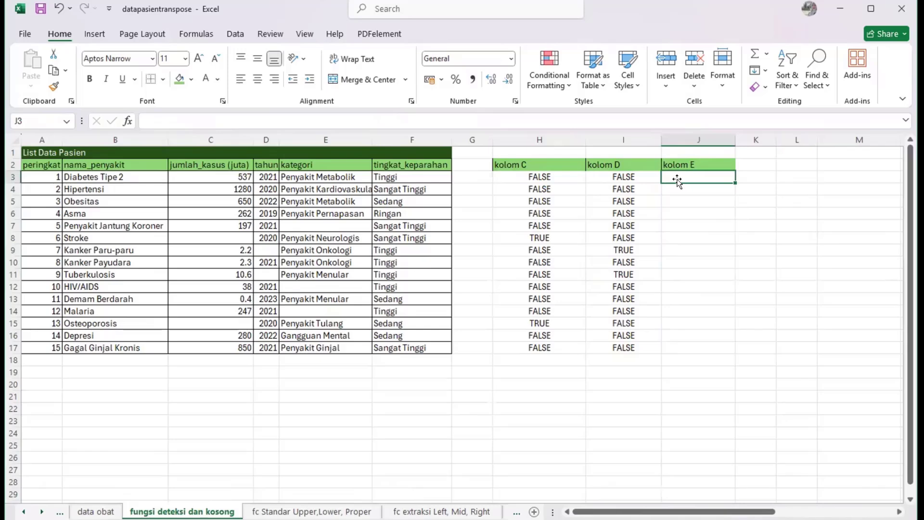
# Step: Enter an ISBLANK formula over E3:E17 in J3 and inspect the rows flagged as blank
pyautogui.write('=')
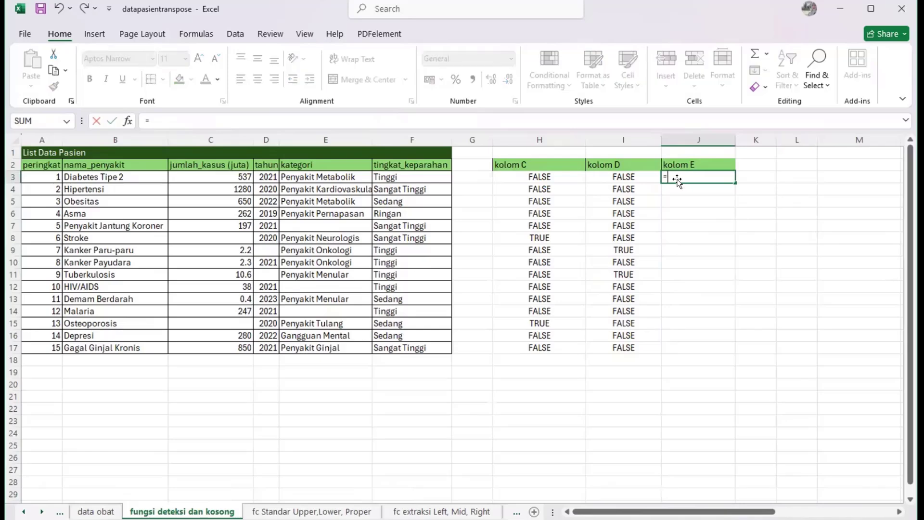
pyautogui.write('isblank')
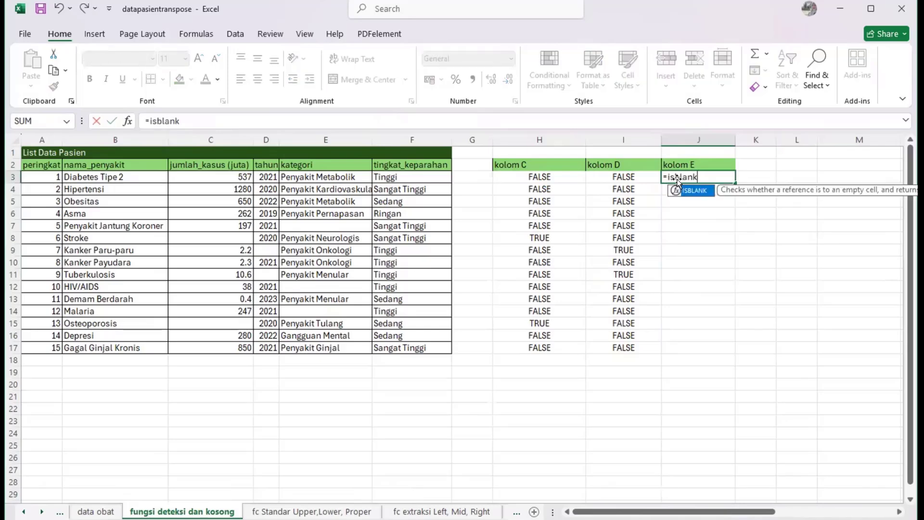
pyautogui.write('(')
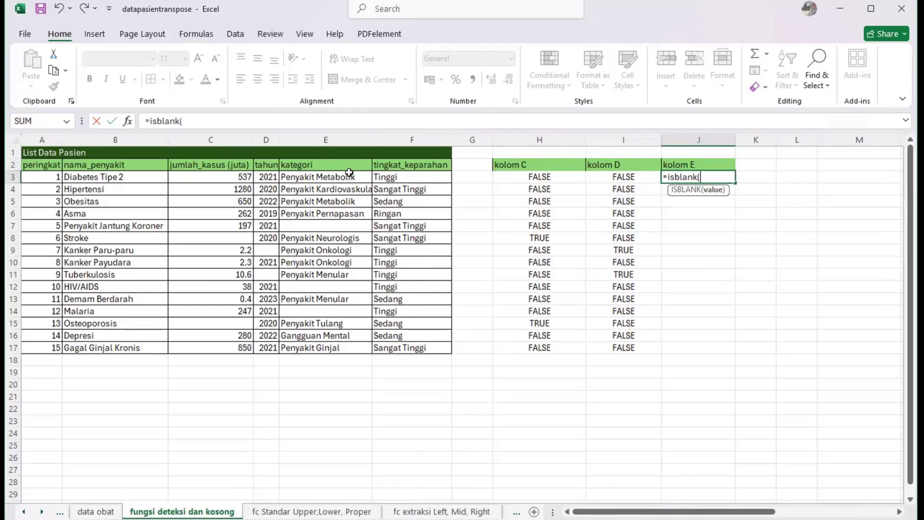
pyautogui.click(352, 183)
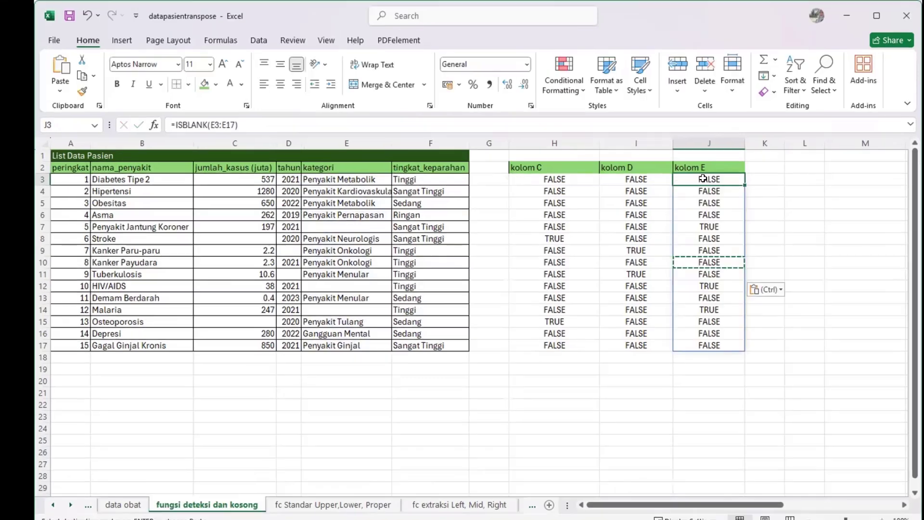
pyautogui.doubleClick(805, 191)
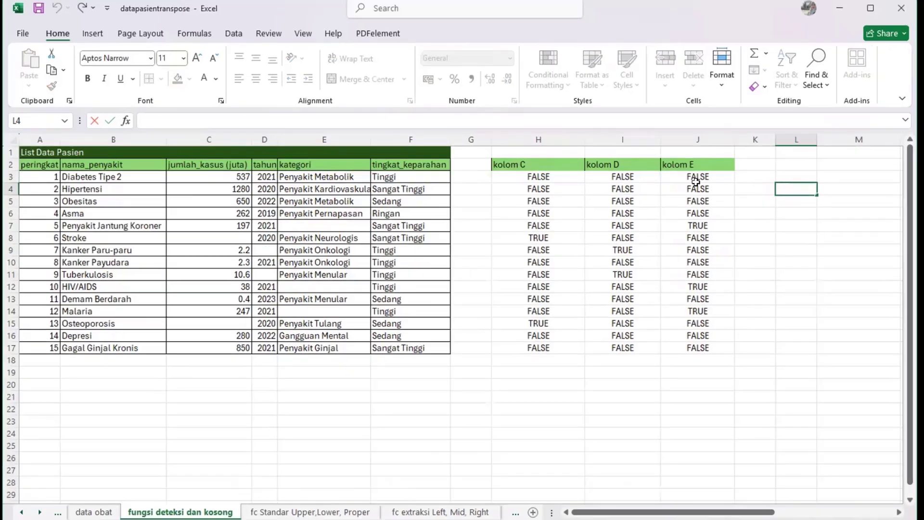
pyautogui.moveTo(698, 174); pyautogui.dragTo(700, 287)
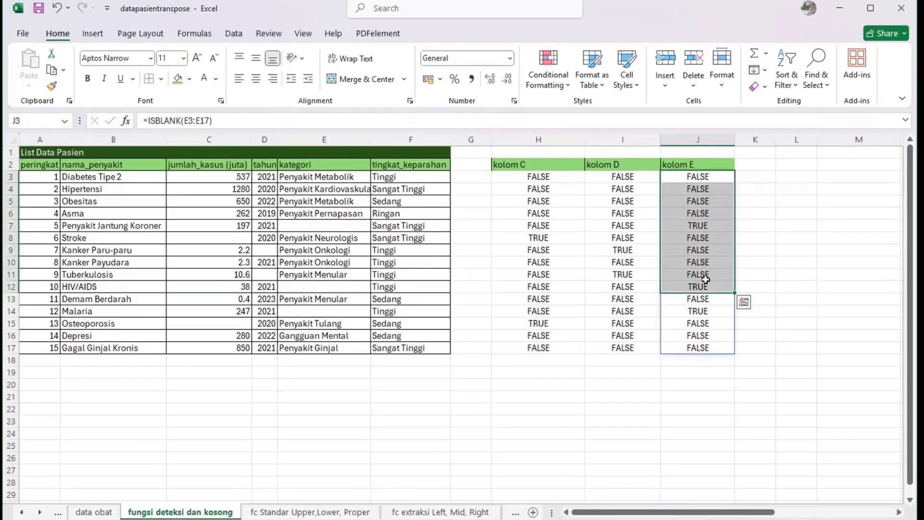
pyautogui.click(702, 288)
pyautogui.click(702, 222)
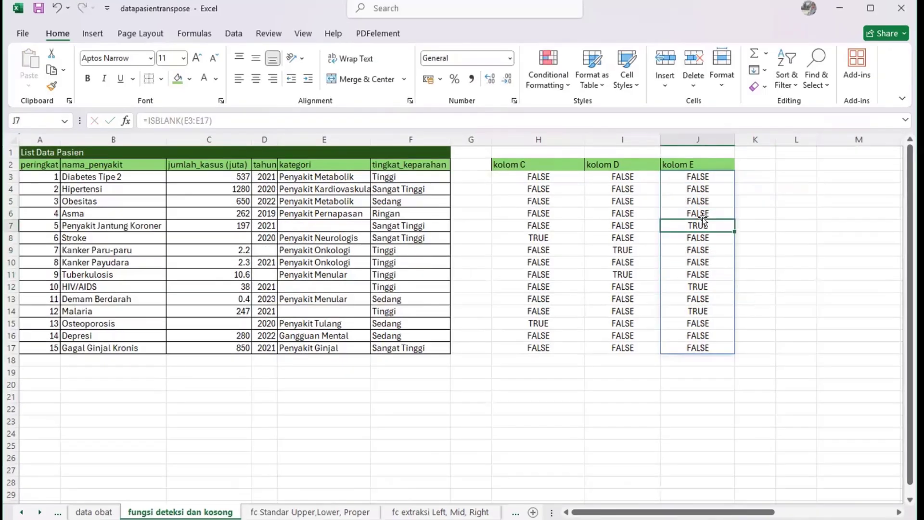
pyautogui.click(702, 286)
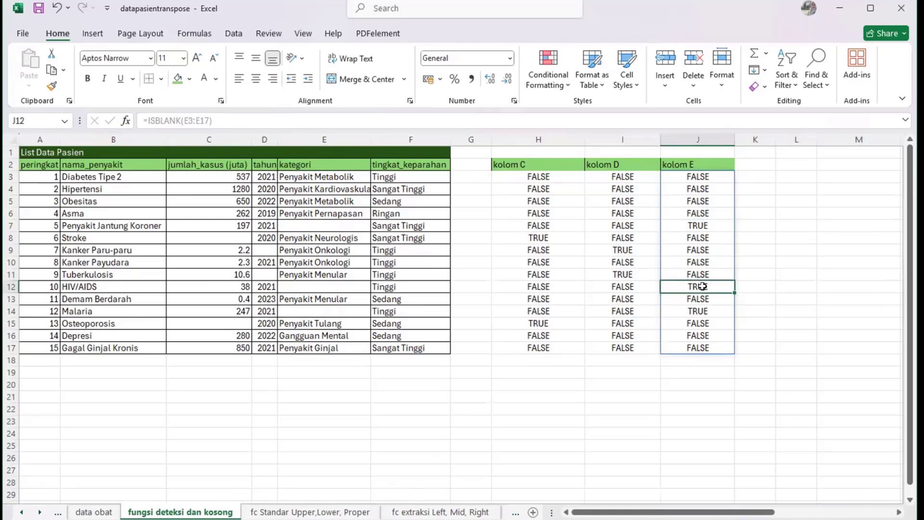
# Step: Select all blank cells within the patient table range A1:F17 using Go To Special with the Blanks option
pyautogui.click(704, 311)
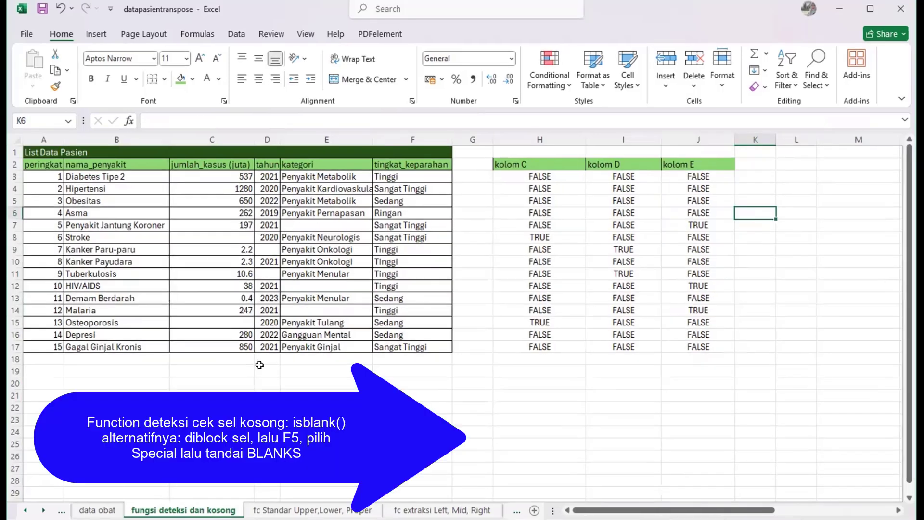
pyautogui.moveTo(39, 152); pyautogui.dragTo(435, 350)
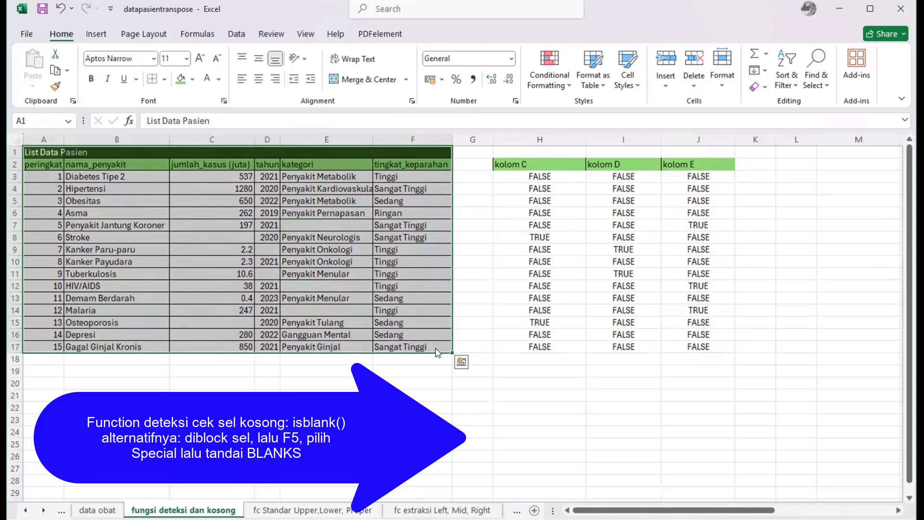
pyautogui.press('F5')
pyautogui.click(185, 320)
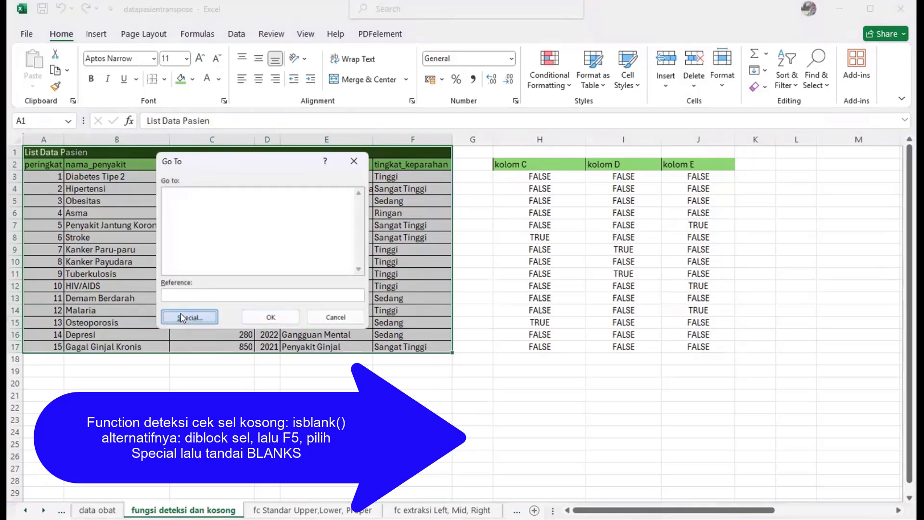
pyautogui.click(183, 263)
pyautogui.click(258, 341)
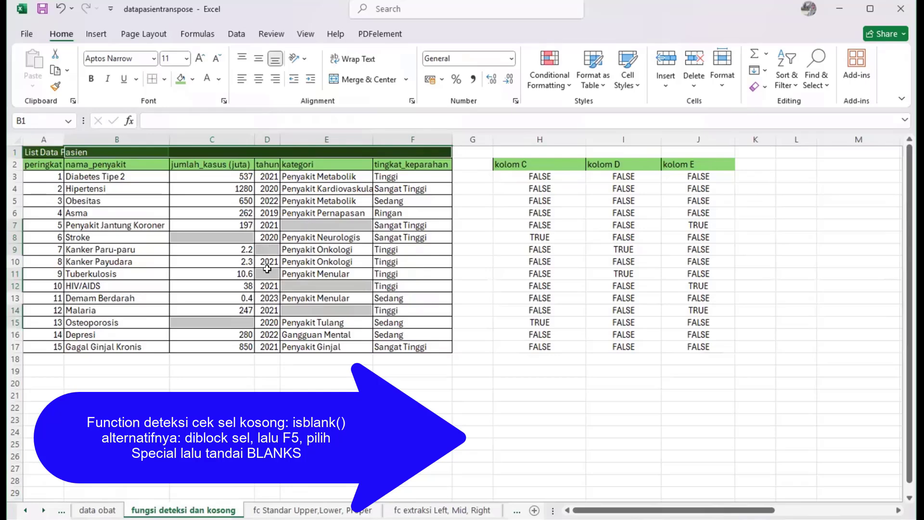
# Step: Enter the label "cara cepat cek jumlah sel kosong" in cell B21 below the patient table
pyautogui.click(127, 395)
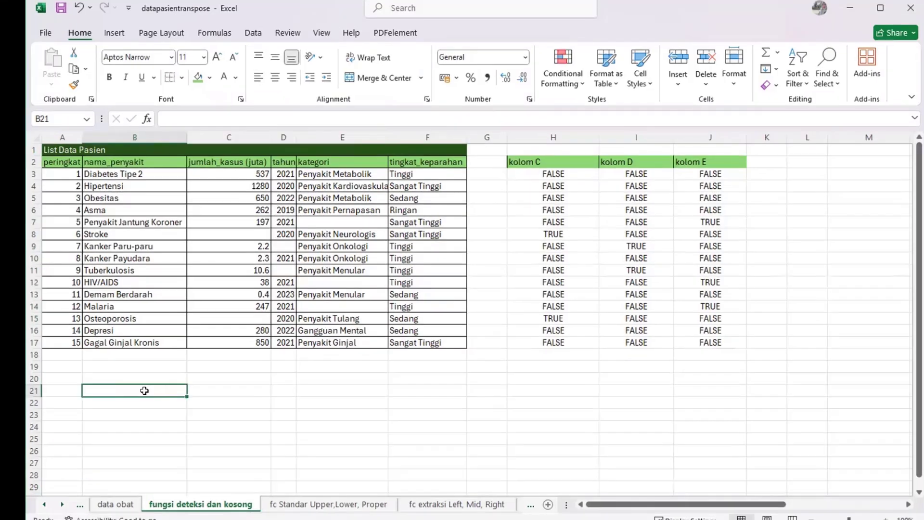
pyautogui.write('cara cepat')
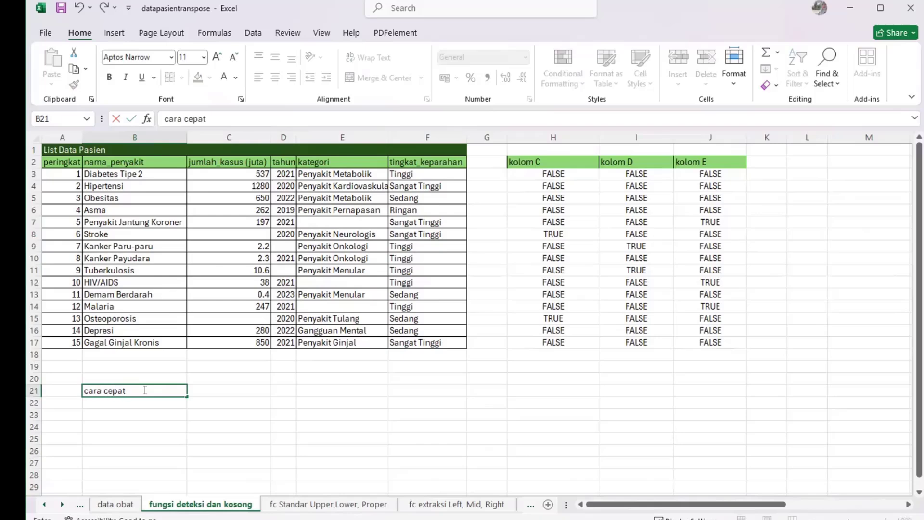
pyautogui.write(' cek jumlah se')
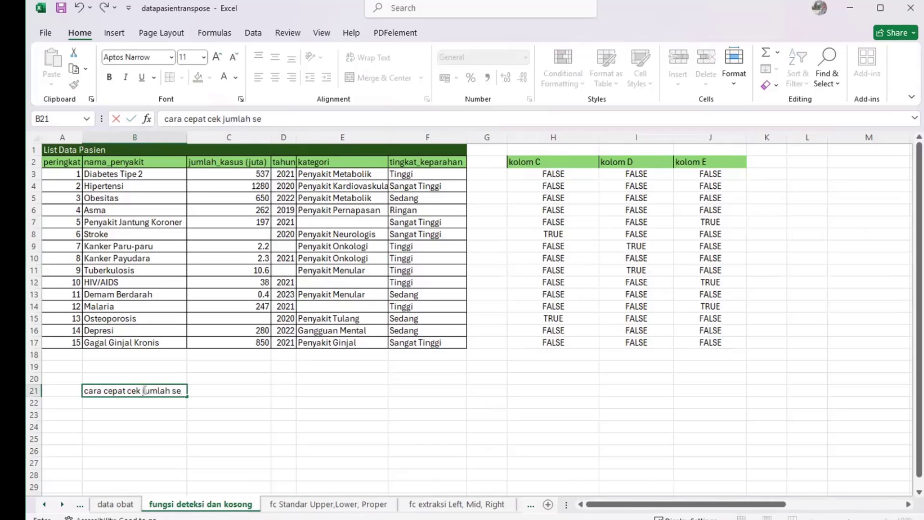
pyautogui.write('l kosong')
# Step: Enter the formula =COUNTBLANK(A3:F17) in cell C21 to count the table's empty cells
pyautogui.click(257, 389)
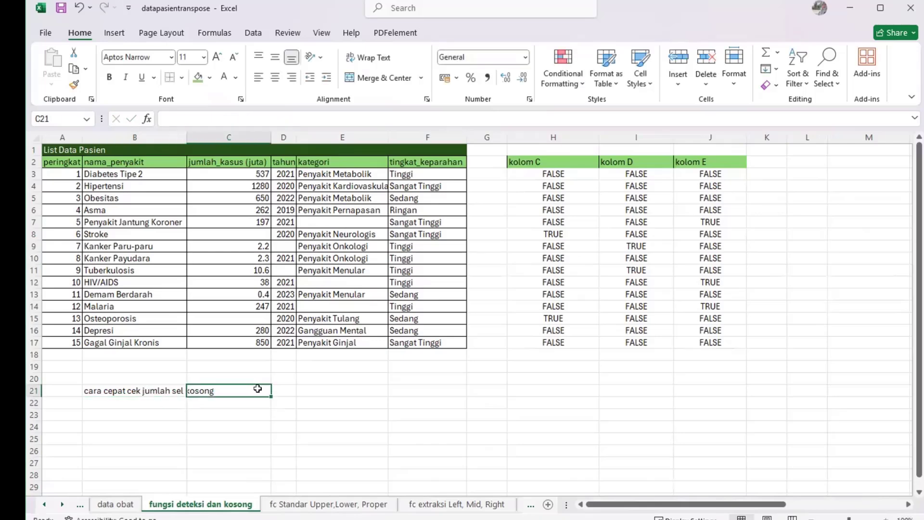
pyautogui.write('=')
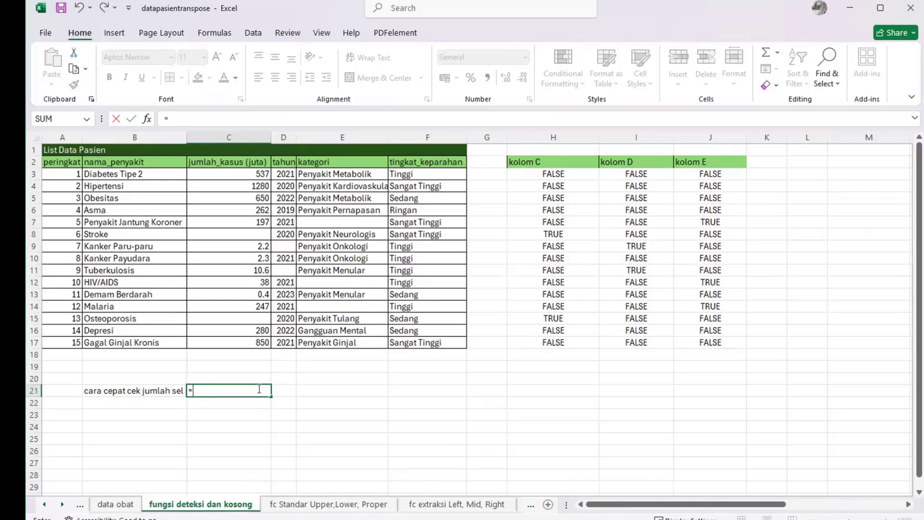
pyautogui.write('count')
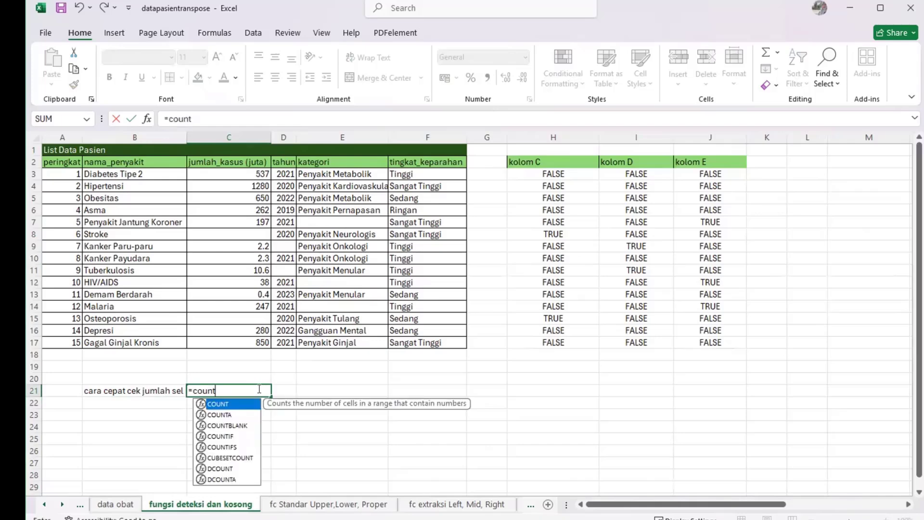
pyautogui.write('blank')
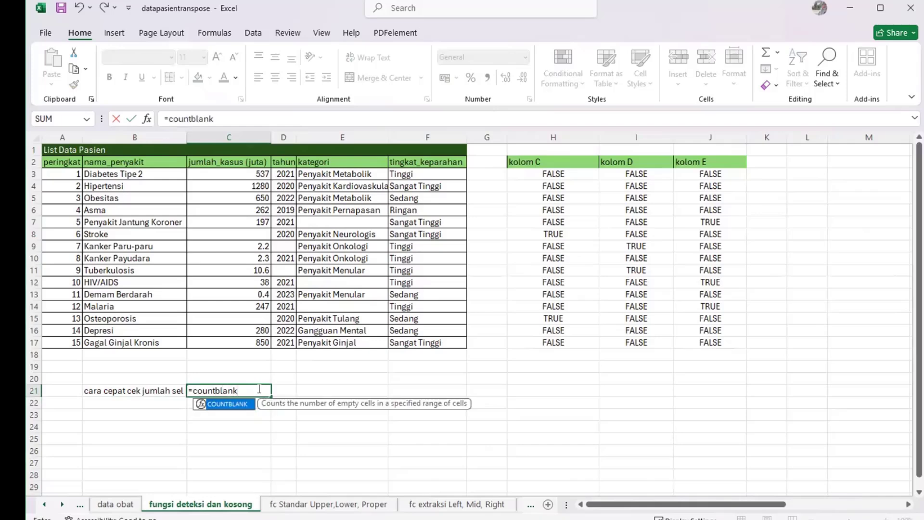
pyautogui.write('(')
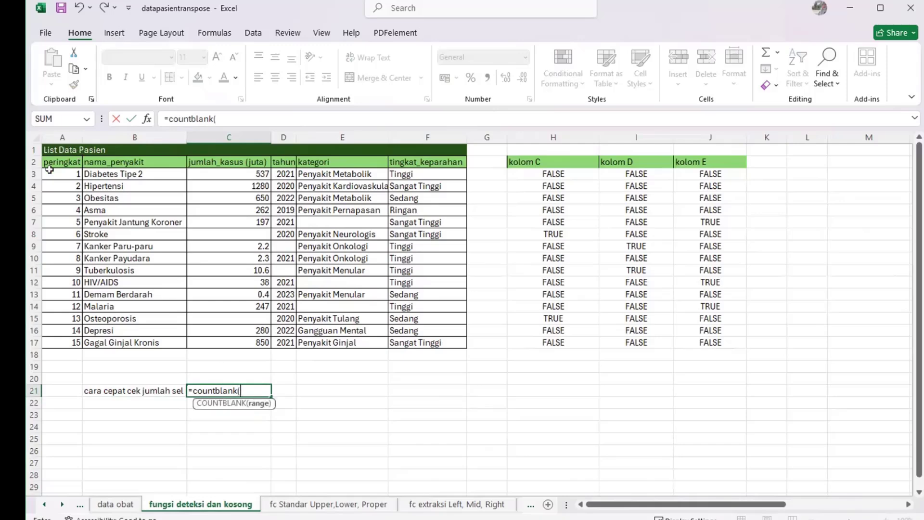
pyautogui.click(49, 172)
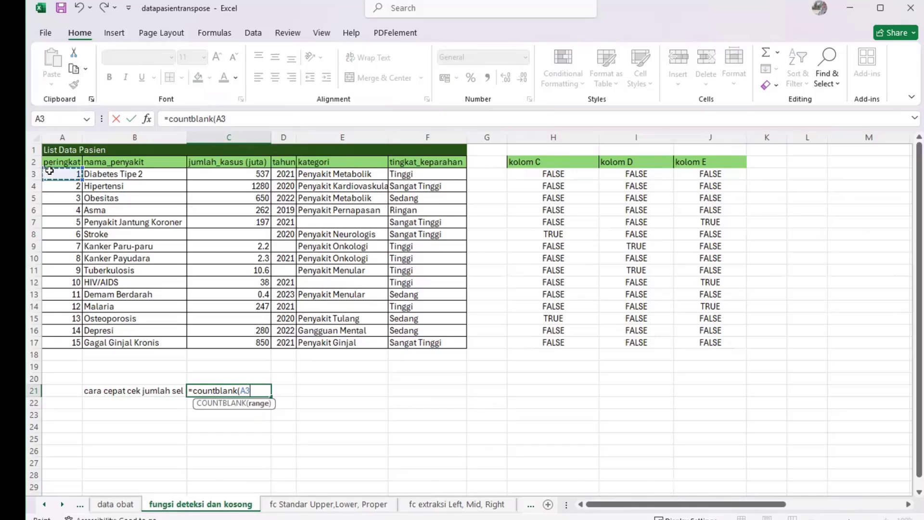
pyautogui.moveTo(227, 221); pyautogui.dragTo(195, 213)
pyautogui.click(103, 188)
pyautogui.click(80, 173)
pyautogui.moveTo(205, 217); pyautogui.dragTo(454, 341)
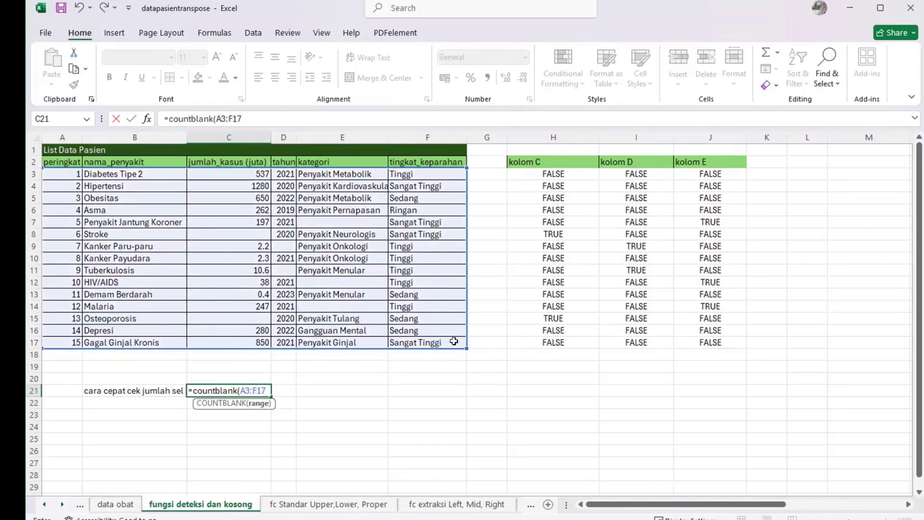
pyautogui.press('Return')
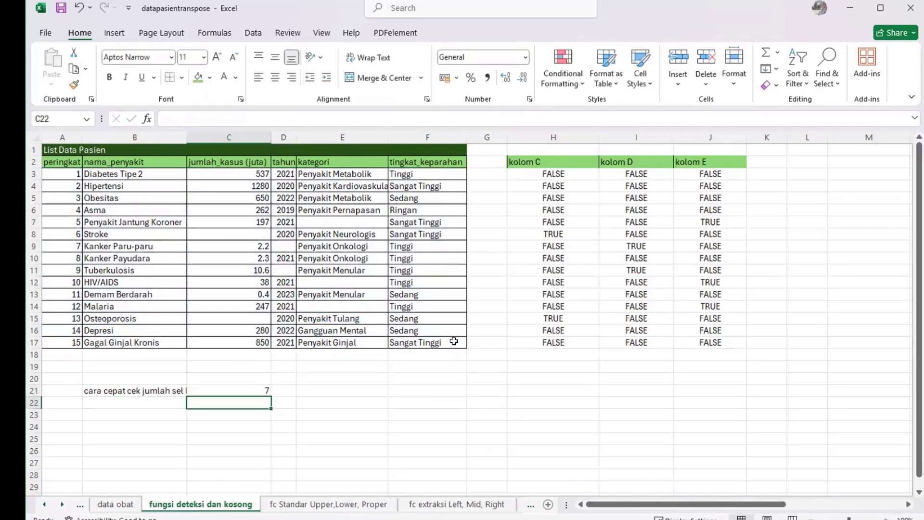
pyautogui.click(253, 388)
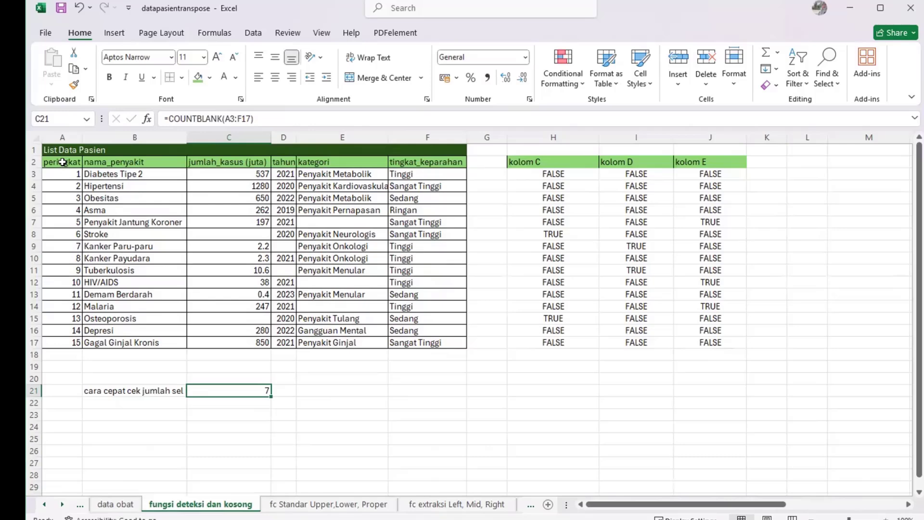
# Step: Highlight the blank cells in A1:F17 again with Go To Special to compare them with the COUNTBLANK result
pyautogui.moveTo(63, 162); pyautogui.dragTo(418, 340)
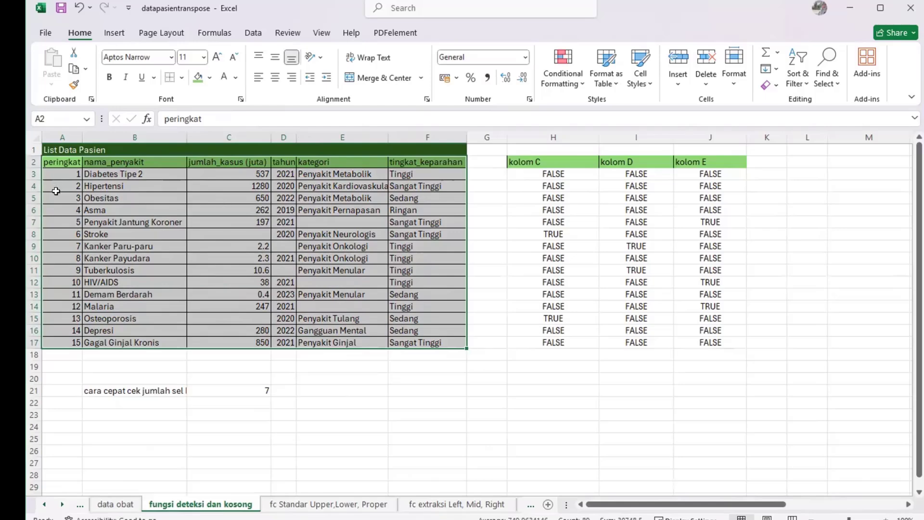
pyautogui.hotkey('ctrl', 'g')
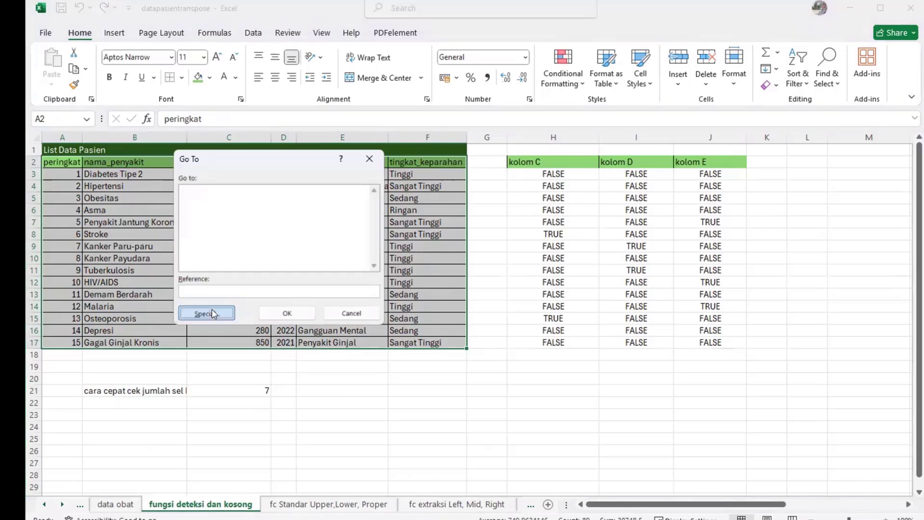
pyautogui.click(211, 314)
pyautogui.click(213, 260)
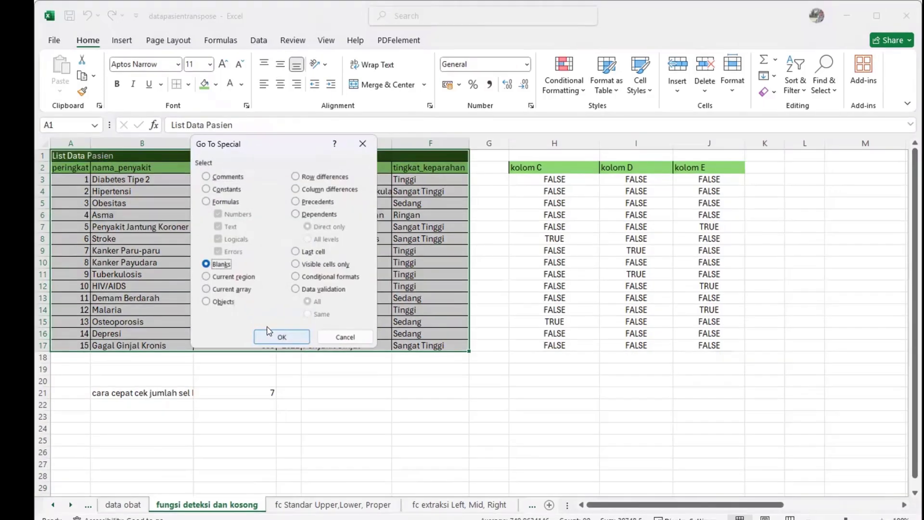
pyautogui.click(273, 335)
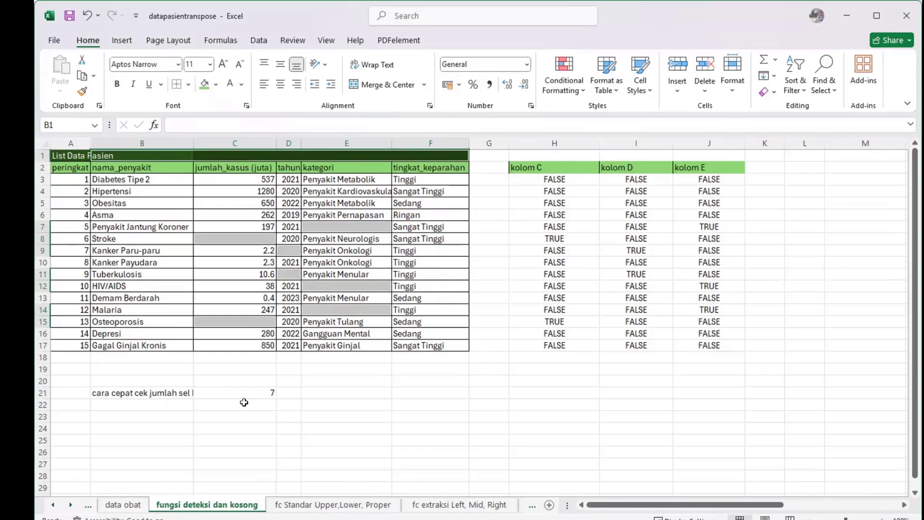
# Step: Switch to the sheet "fc Standar Upper,Lower, Proper" and select the sample text in cell N5
pyautogui.click(294, 505)
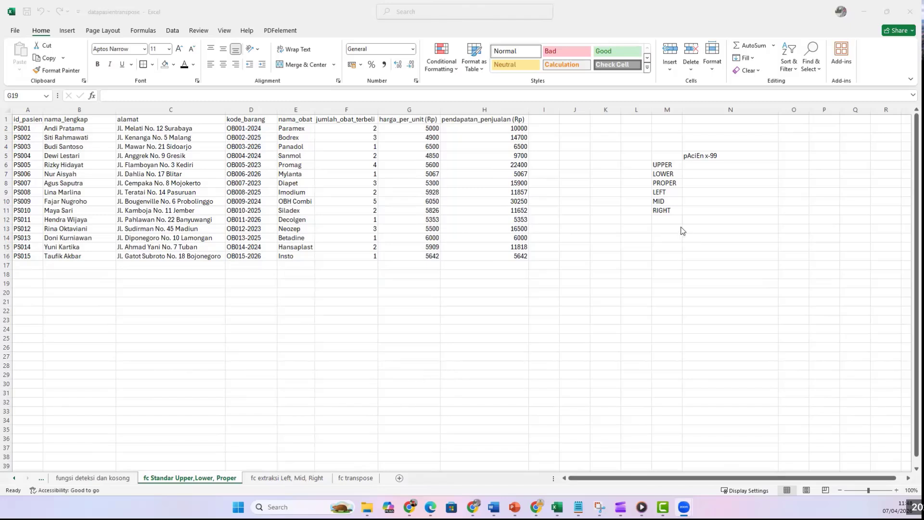
pyautogui.click(717, 154)
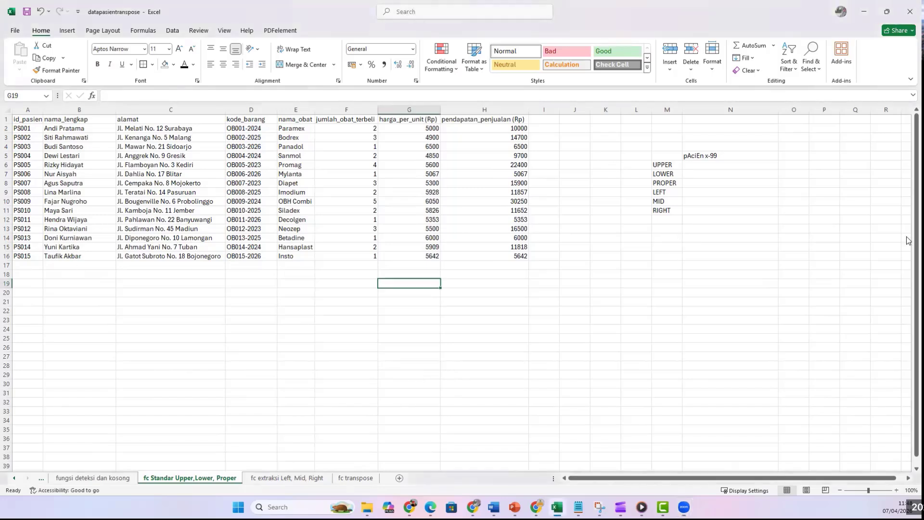
pyautogui.click(713, 156)
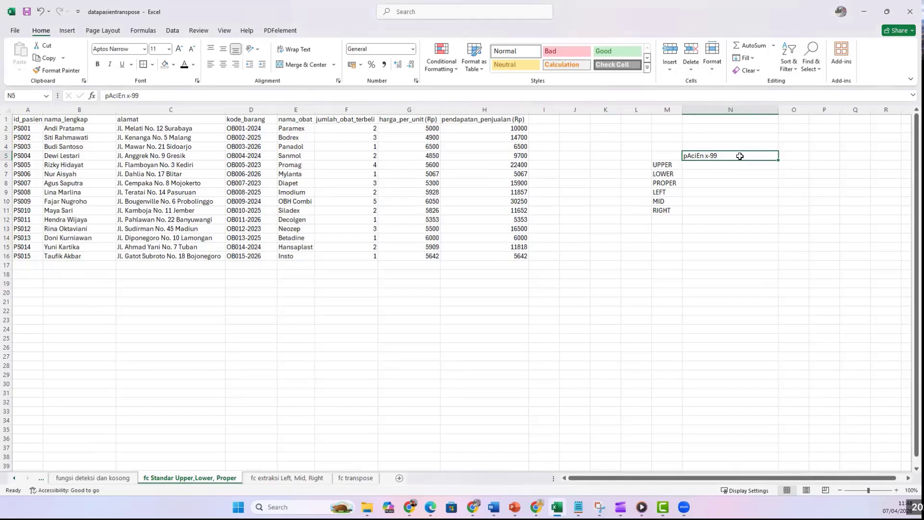
# Step: Enter an UPPER formula referencing N5 in cell N6, beside the UPPER label
pyautogui.click(716, 164)
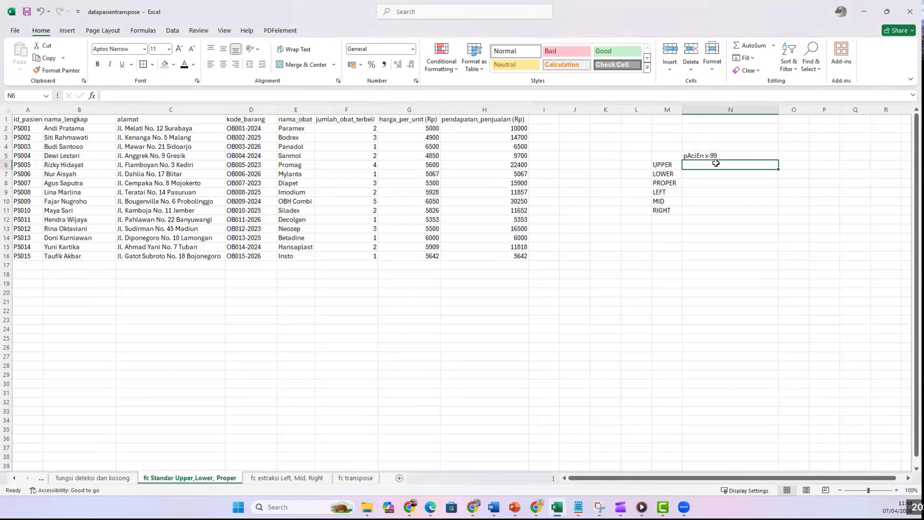
pyautogui.write('=u')
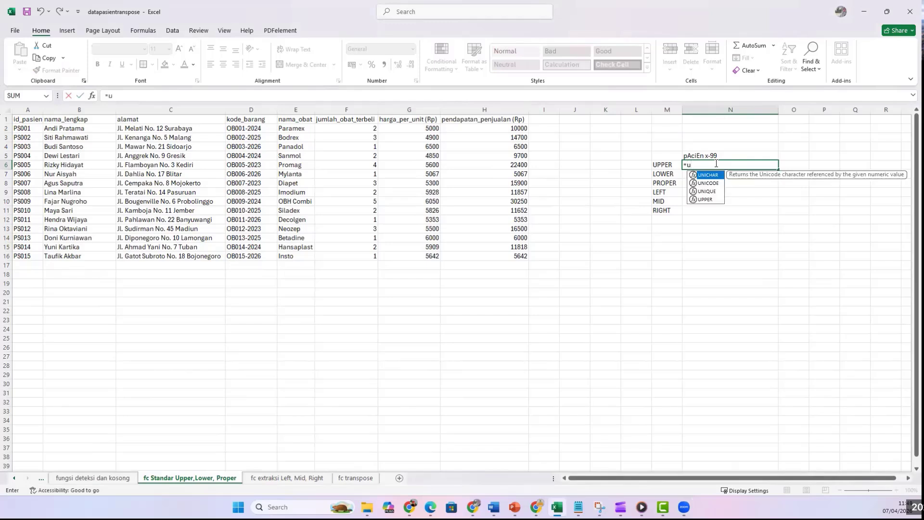
pyautogui.write('pper')
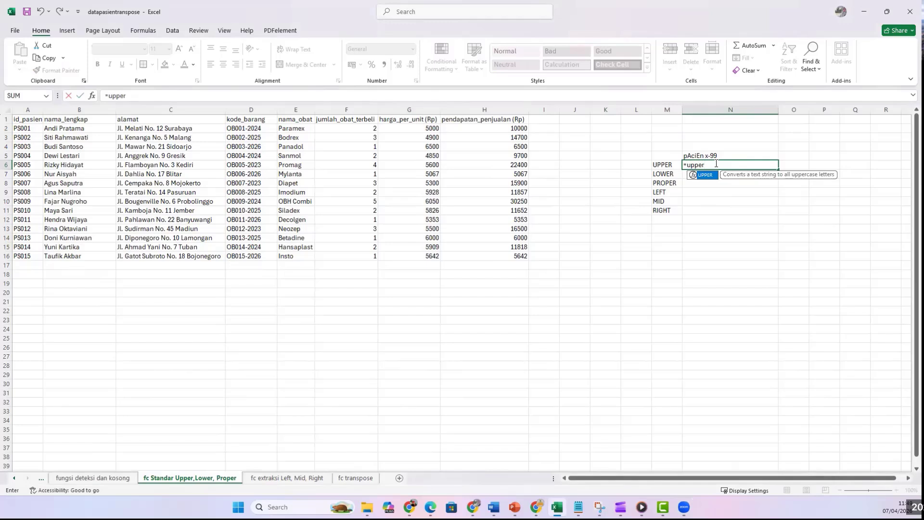
pyautogui.write('(')
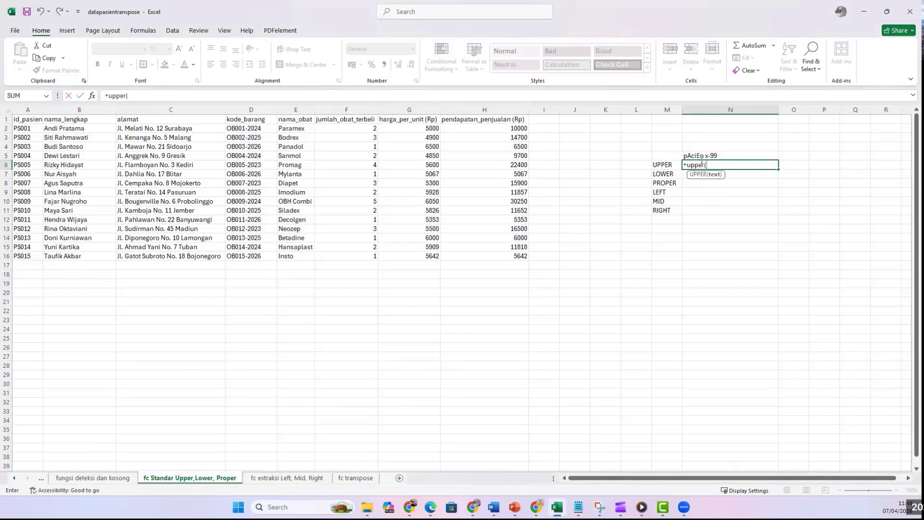
pyautogui.click(702, 155)
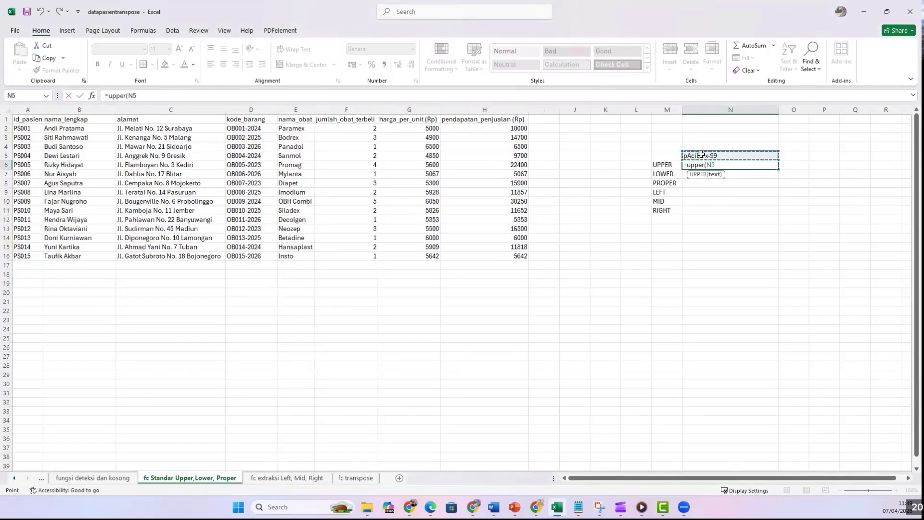
pyautogui.press('Return')
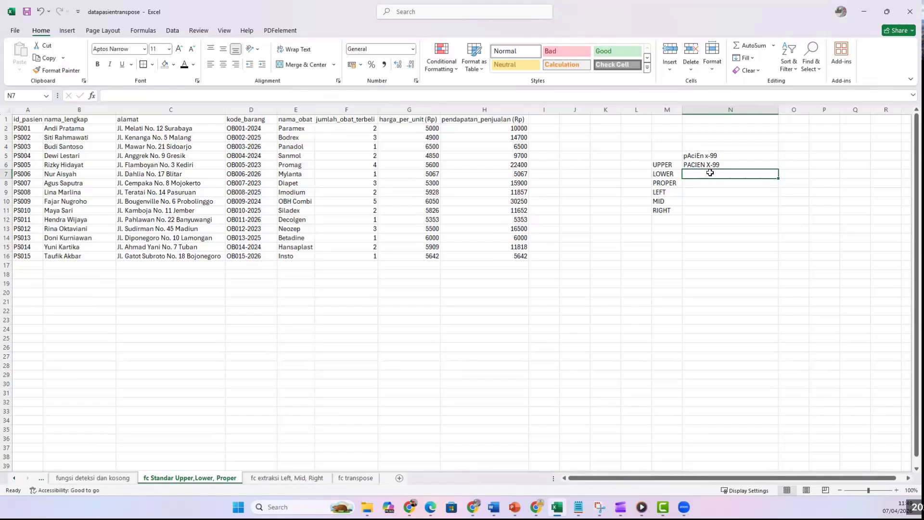
# Step: Enter a LOWER formula referencing N5 in cell N7, beside the LOWER label
pyautogui.write('=')
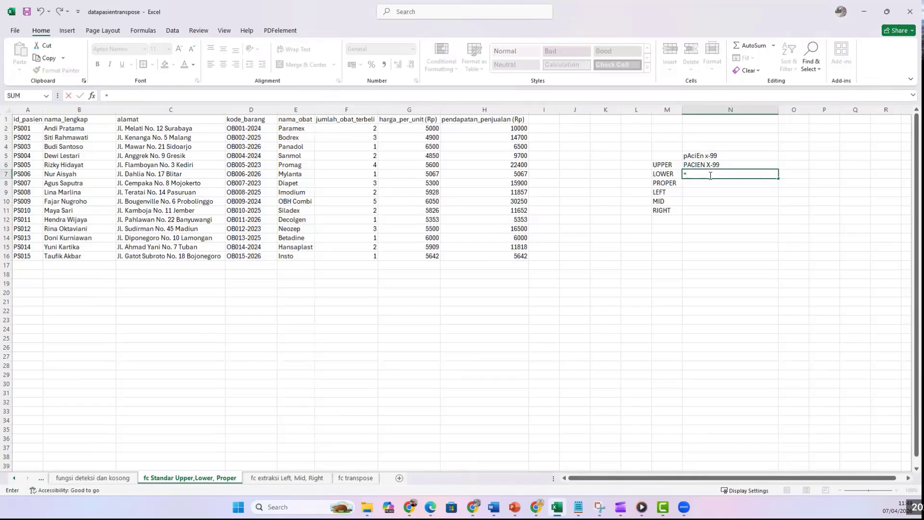
pyautogui.write('lowe')
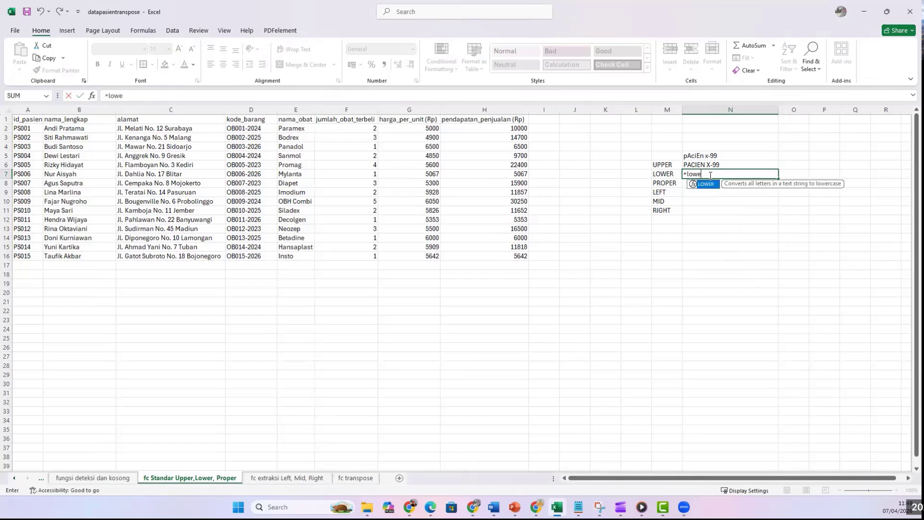
pyautogui.write('r(')
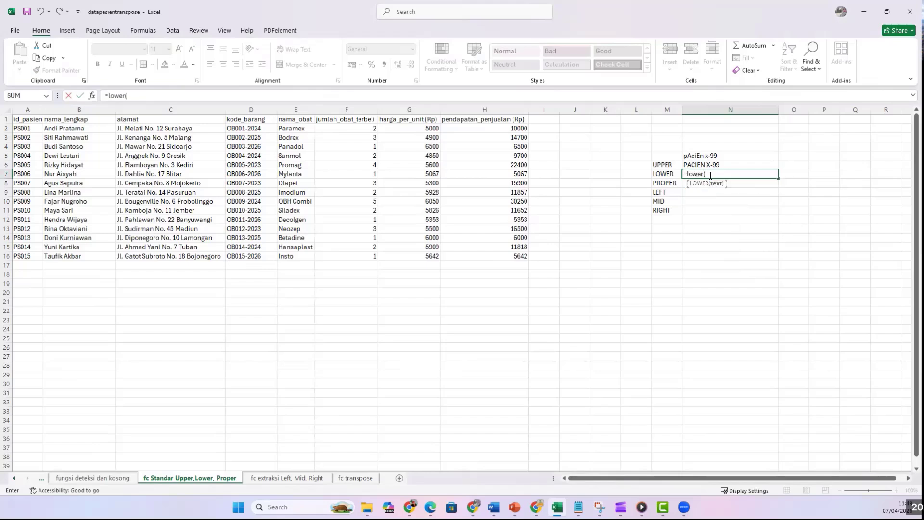
pyautogui.click(726, 156)
pyautogui.press('Return')
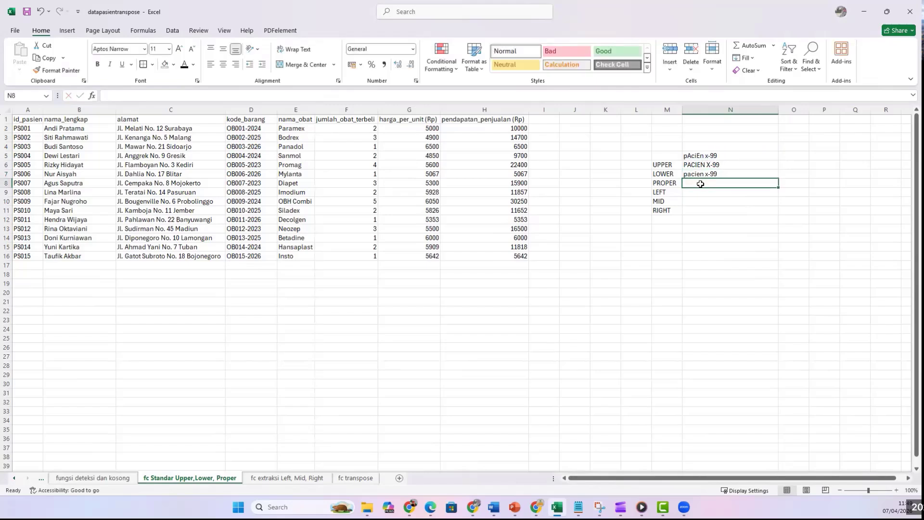
# Step: Enter a PROPER formula referencing N5 in cell N8, beside the PROPER label
pyautogui.write('=')
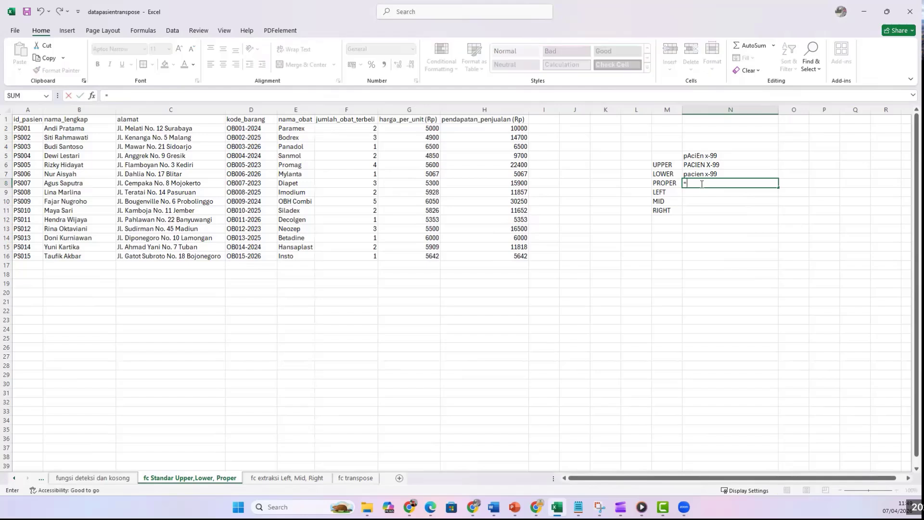
pyautogui.write('proper')
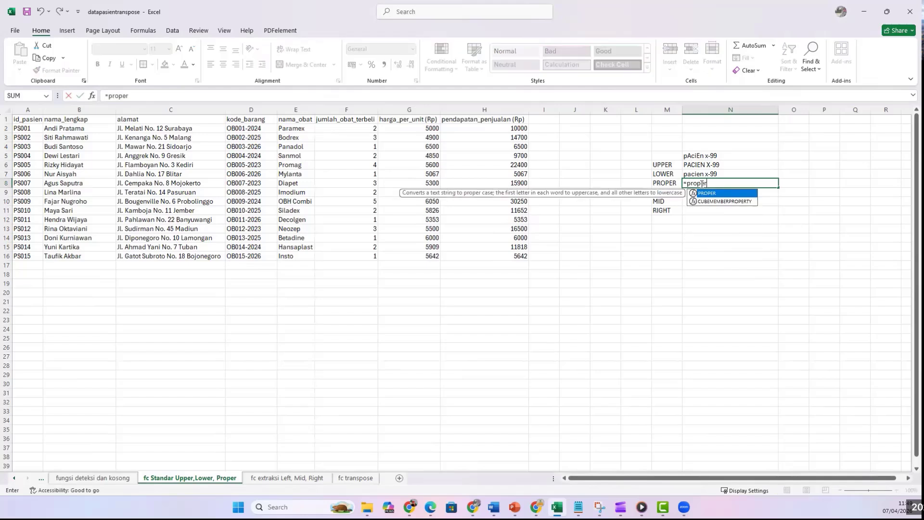
pyautogui.write('(')
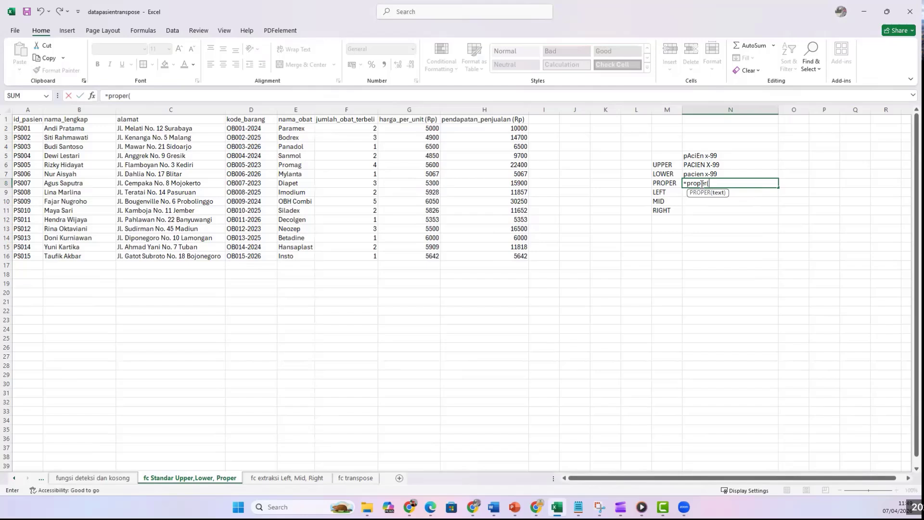
pyautogui.click(704, 155)
pyautogui.press('Return')
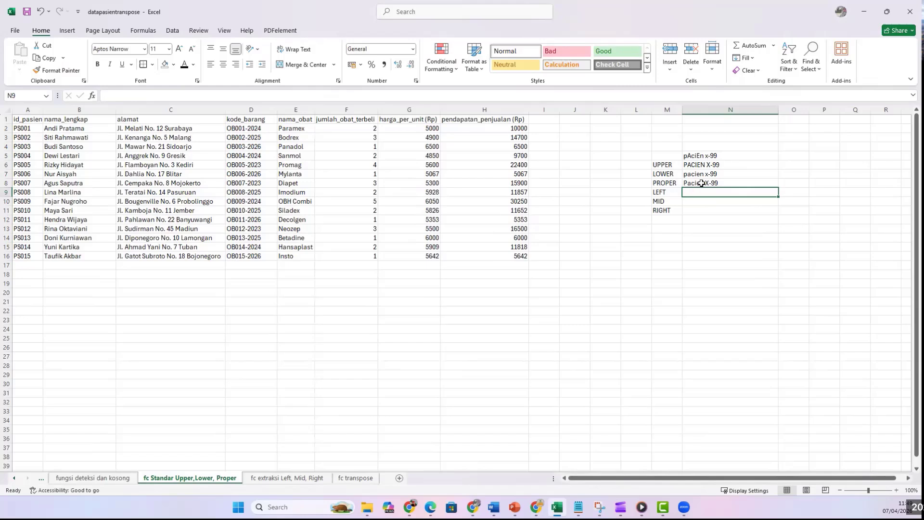
# Step: Append "tidak ada di kamar" to the sample text in cell N5
pyautogui.click(724, 155)
pyautogui.doubleClick(724, 155)
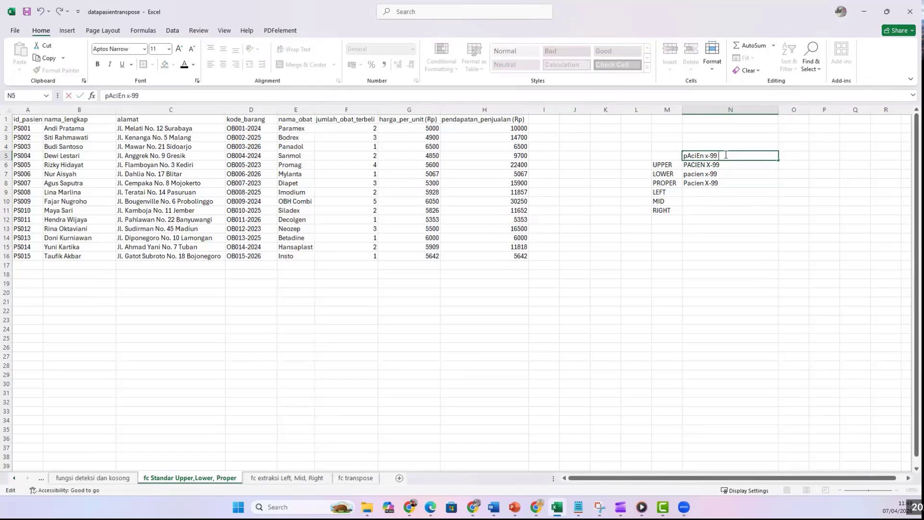
pyautogui.write('tidak ada di kama')
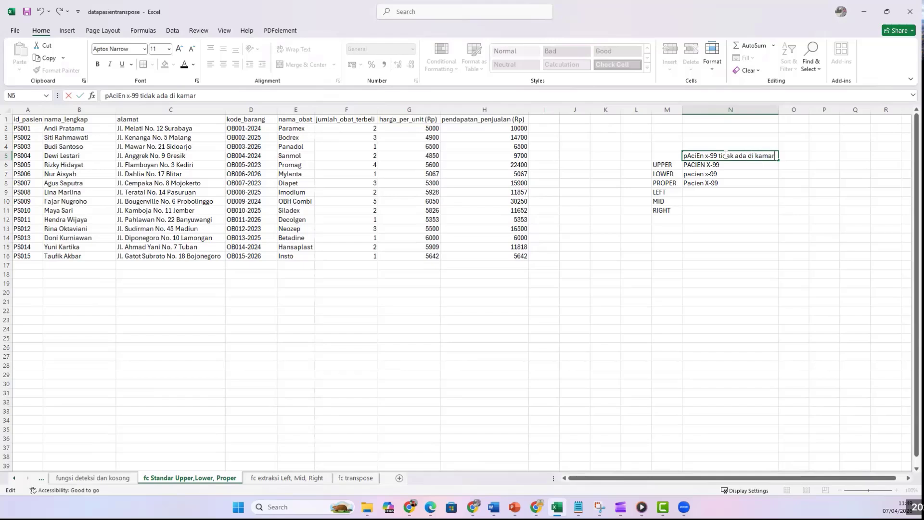
pyautogui.write('r')
pyautogui.press('Return')
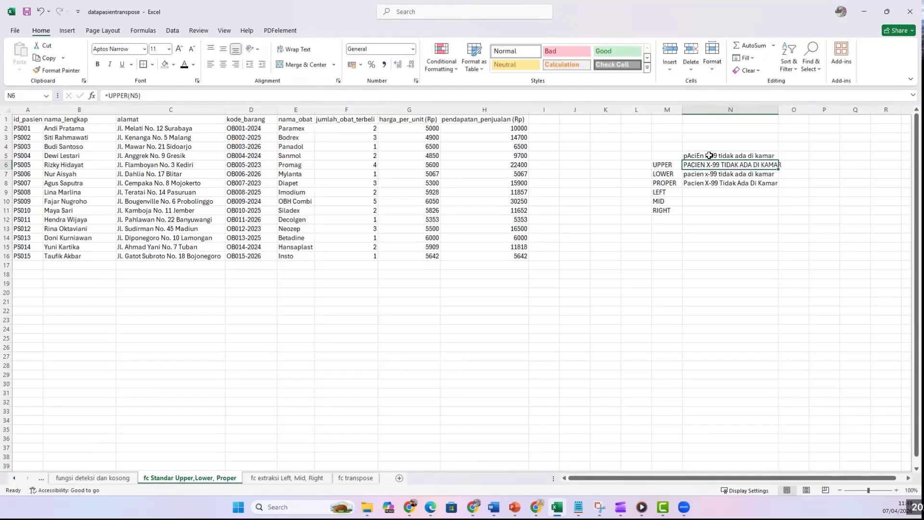
# Step: Widen column N slightly to fit the longer uppercase text
pyautogui.moveTo(776, 113); pyautogui.dragTo(788, 113)
pyautogui.click(775, 228)
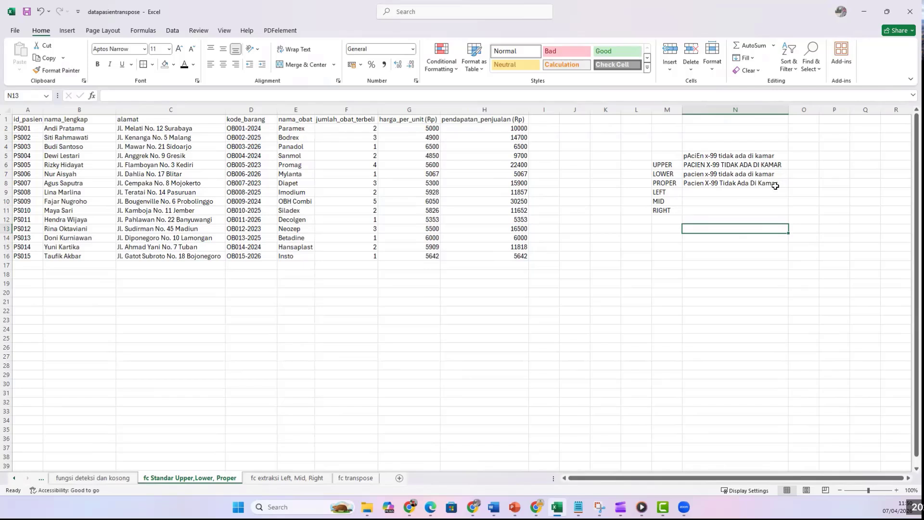
# Step: Remove the added words "tidak ada di kamar" from the end of the sample text in cell N5
pyautogui.doubleClick(749, 154)
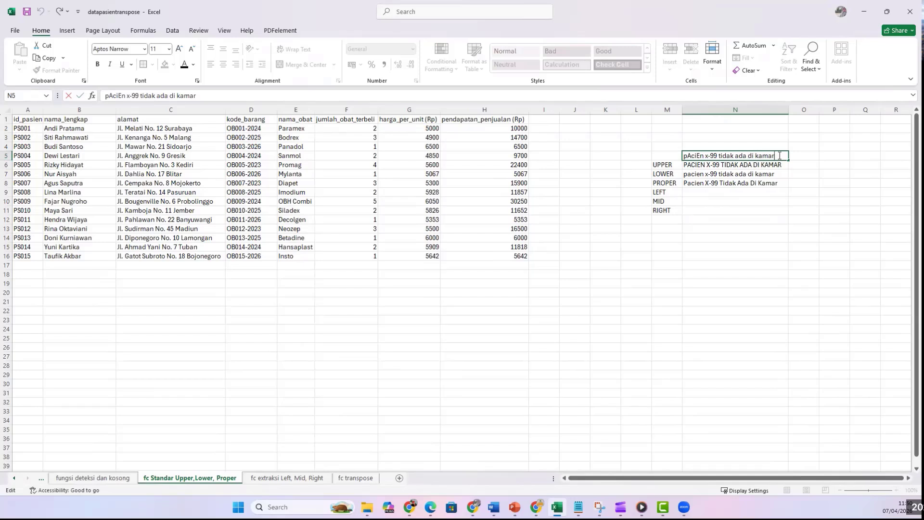
pyautogui.press('BackSpace')
pyautogui.press('BackSpace')
pyautogui.press('BackSpace')
pyautogui.press('BackSpace')
pyautogui.press('BackSpace')
pyautogui.press('BackSpace')
pyautogui.press('BackSpace')
pyautogui.press('BackSpace')
pyautogui.press('BackSpace')
pyautogui.press('BackSpace')
pyautogui.press('BackSpace')
pyautogui.press('BackSpace')
pyautogui.press('BackSpace')
pyautogui.press('BackSpace')
pyautogui.press('BackSpace')
pyautogui.press('BackSpace')
pyautogui.press('BackSpace')
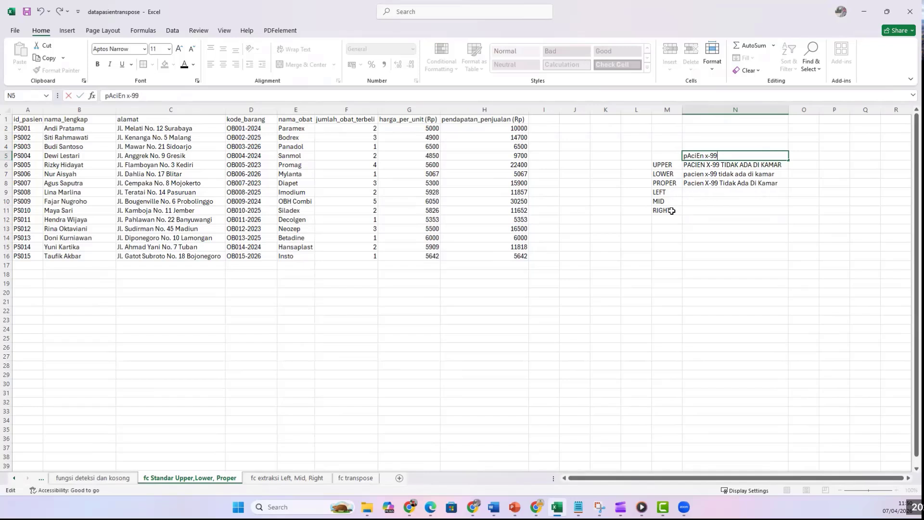
# Step: Enter a LEFT formula in cell N9 that extracts the first 6 characters of N5
pyautogui.click(696, 192)
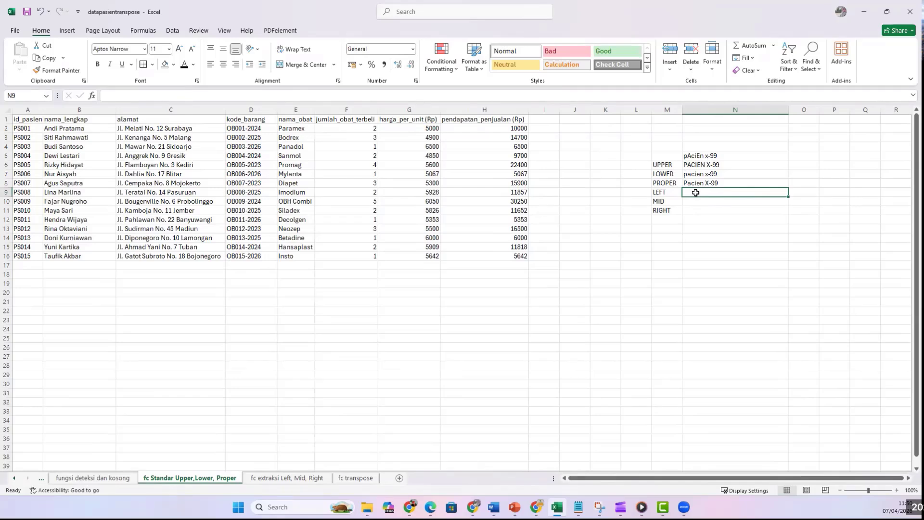
pyautogui.write('=')
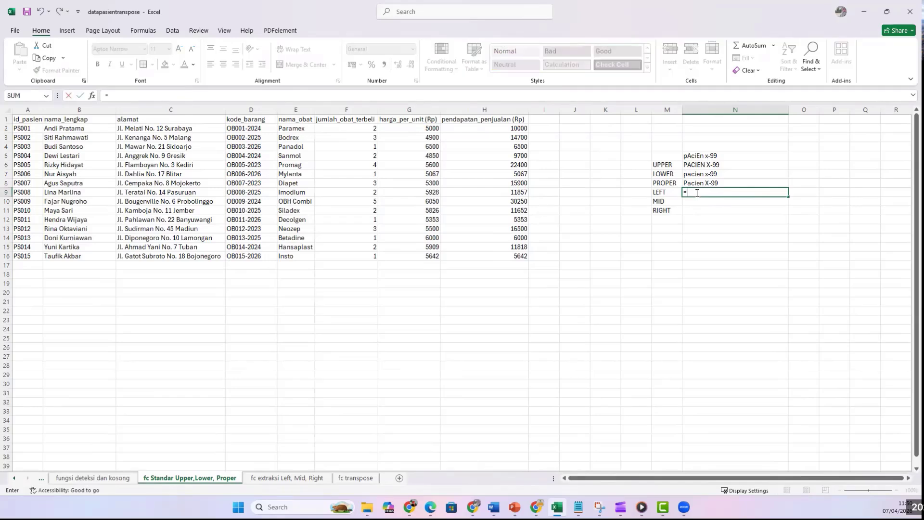
pyautogui.write('left')
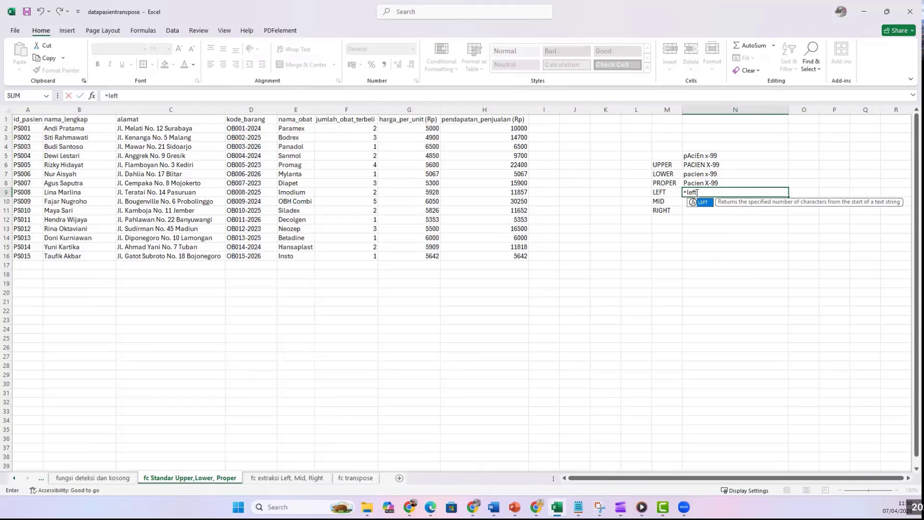
pyautogui.write('(')
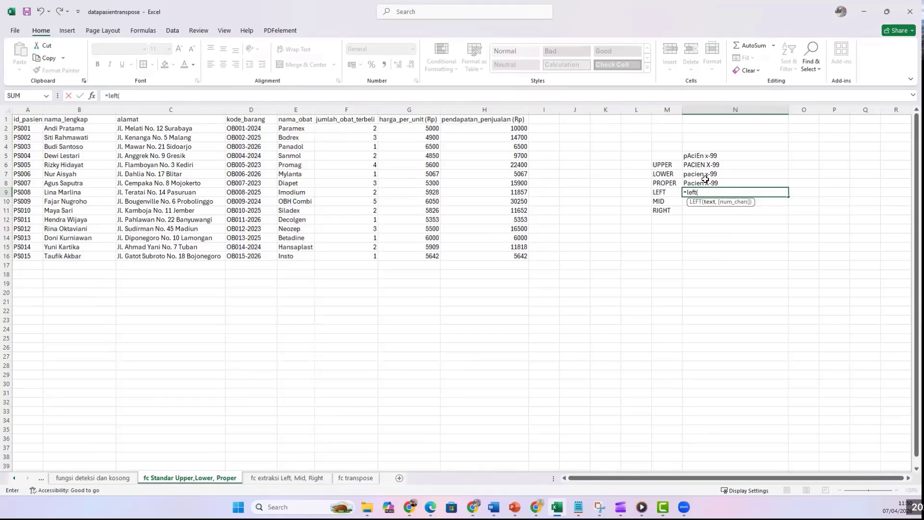
pyautogui.click(722, 155)
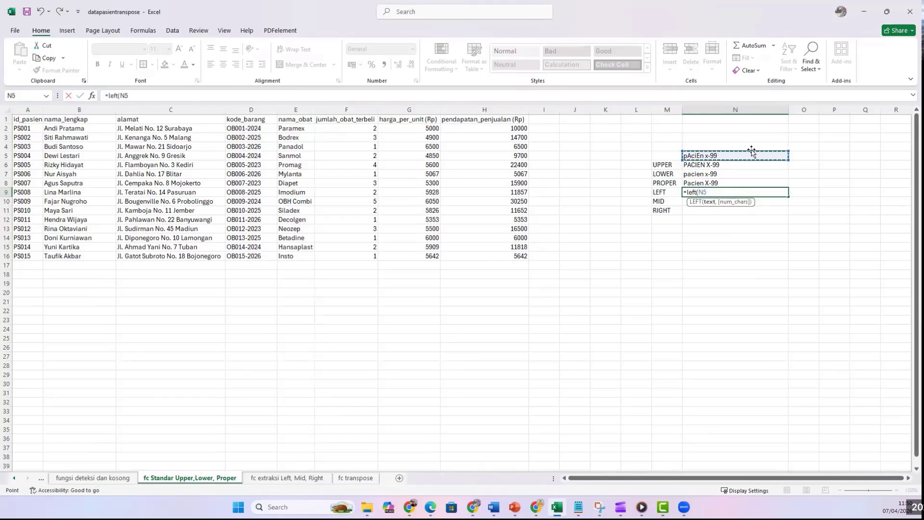
pyautogui.write(',')
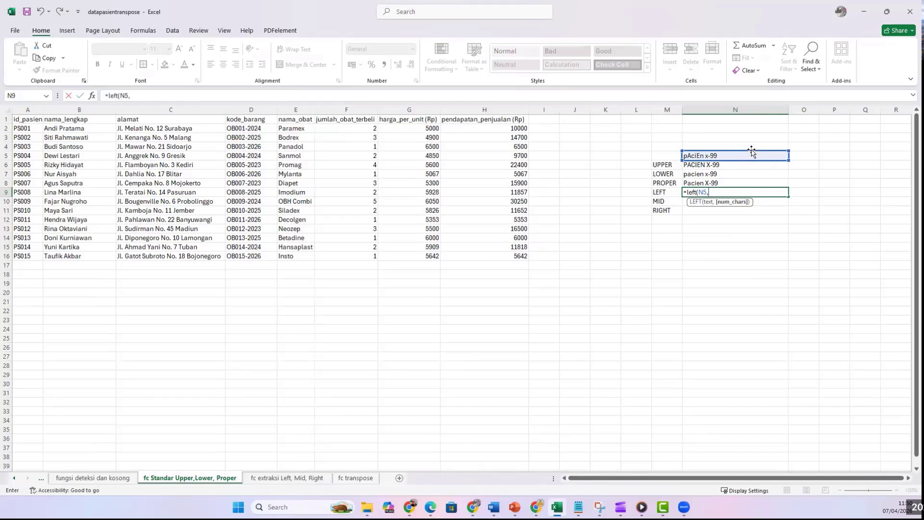
pyautogui.write('6')
pyautogui.press('Return')
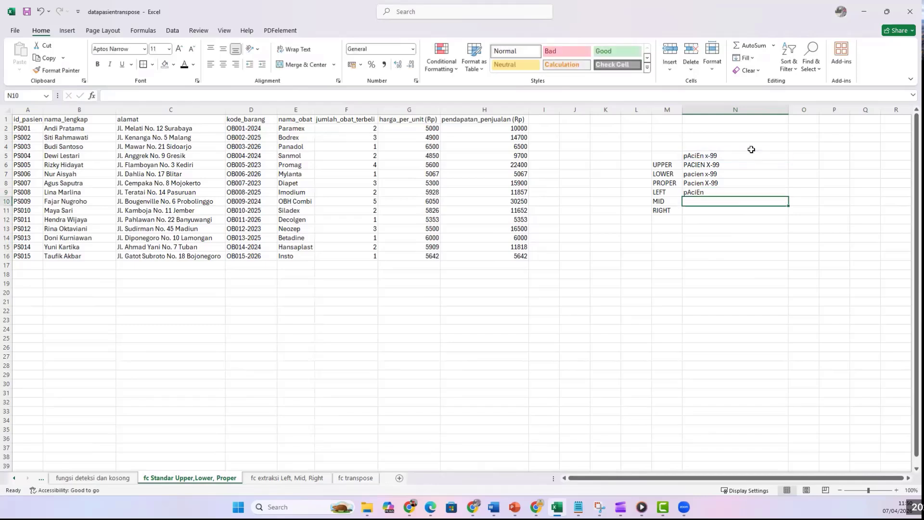
# Step: Enter a RIGHT formula in cell N11 that extracts the last 4 characters of N5
pyautogui.doubleClick(703, 201)
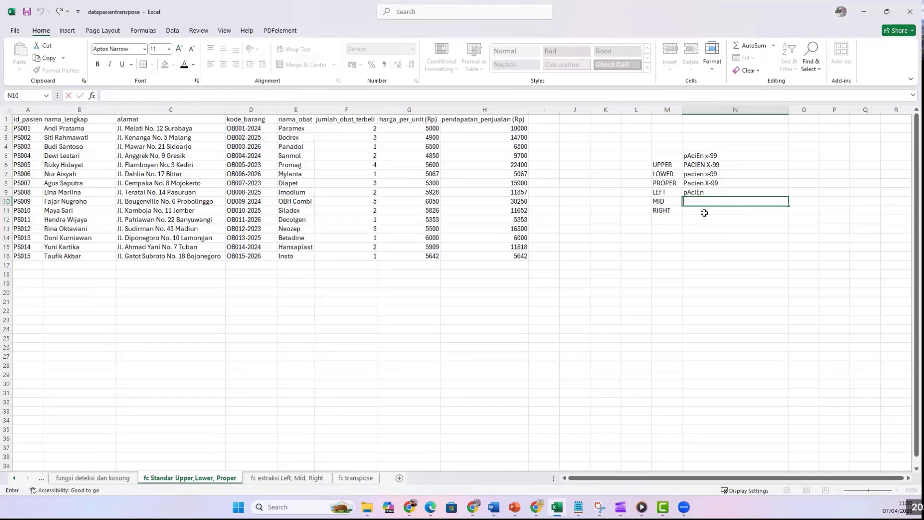
pyautogui.doubleClick(705, 211)
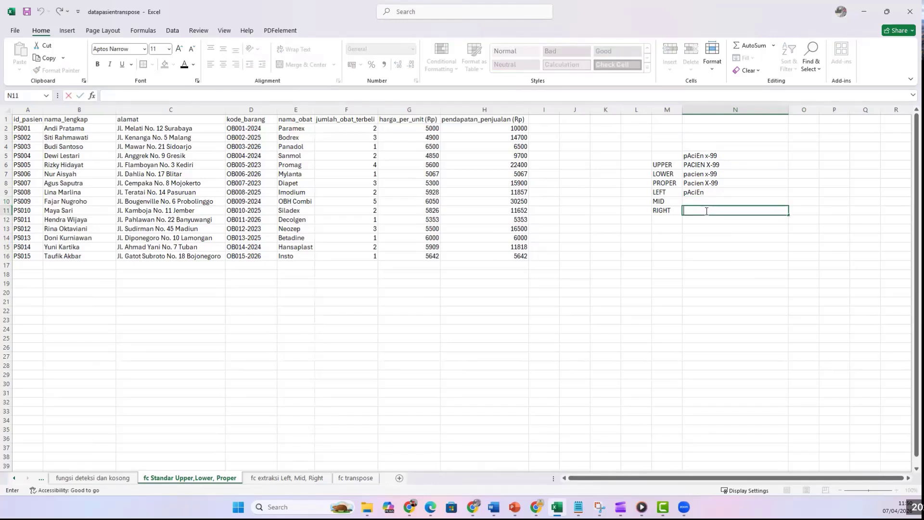
pyautogui.write('=ri')
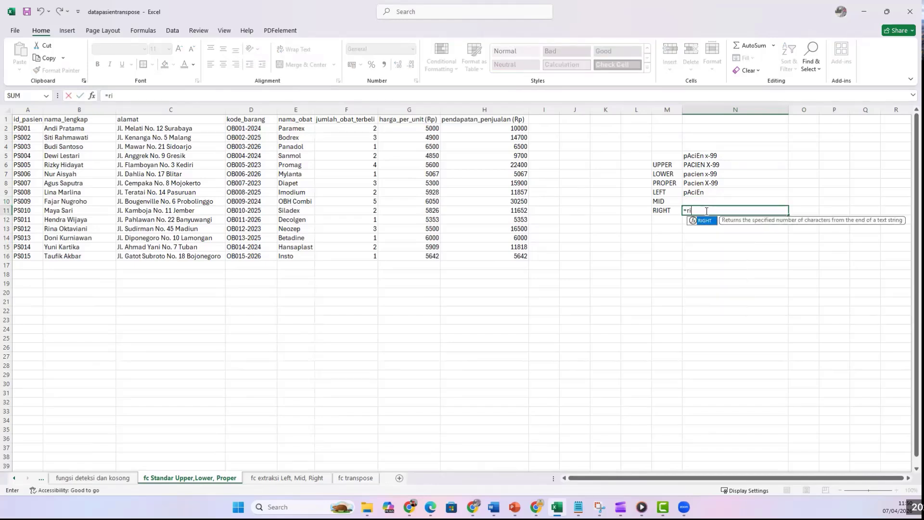
pyautogui.write('ght(')
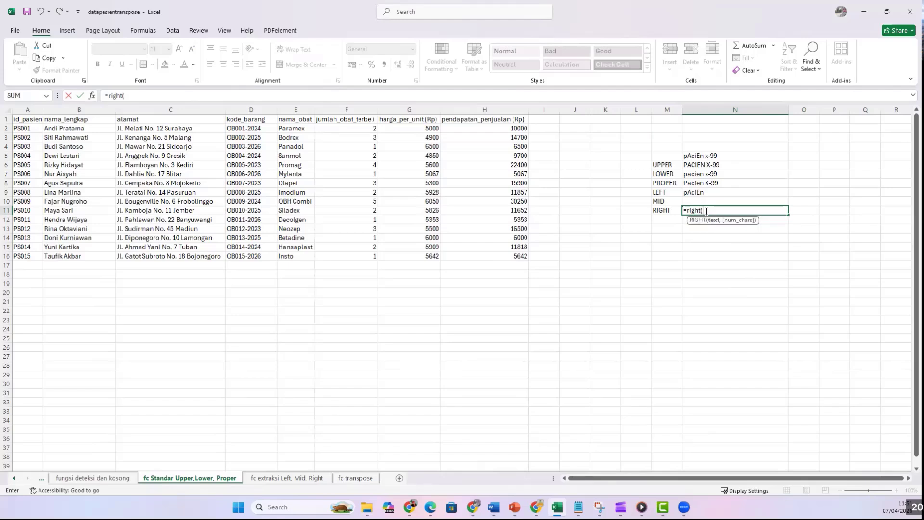
pyautogui.click(711, 155)
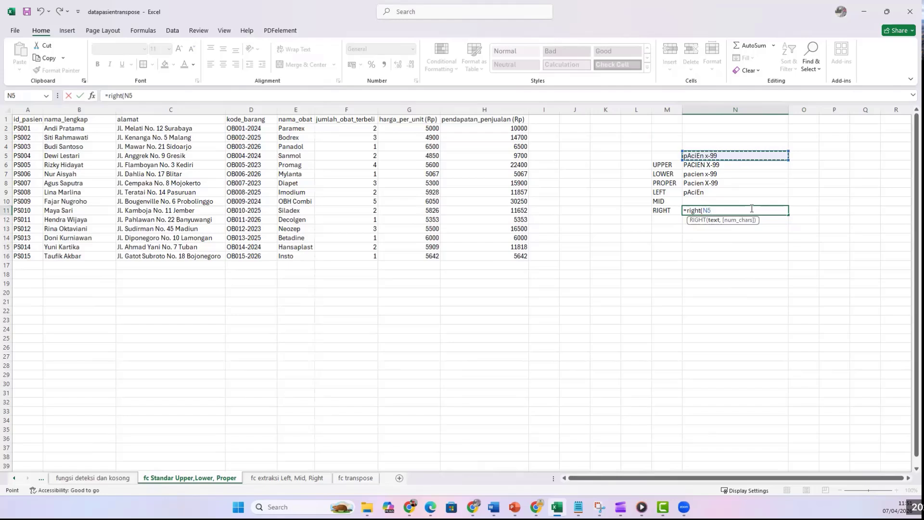
pyautogui.write(',')
pyautogui.write('4)')
pyautogui.press('Return')
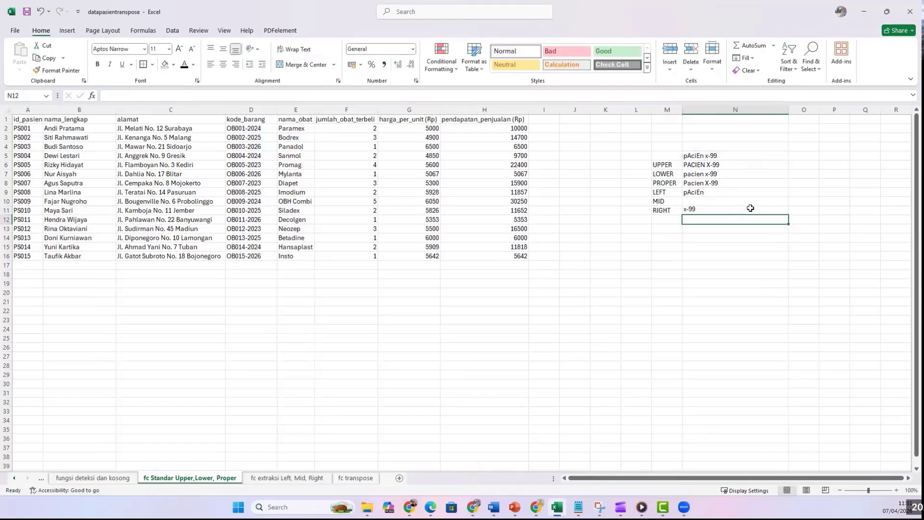
# Step: Enter a MID formula in cell N10 that extracts 3 characters of N5 starting at position 6
pyautogui.click(704, 202)
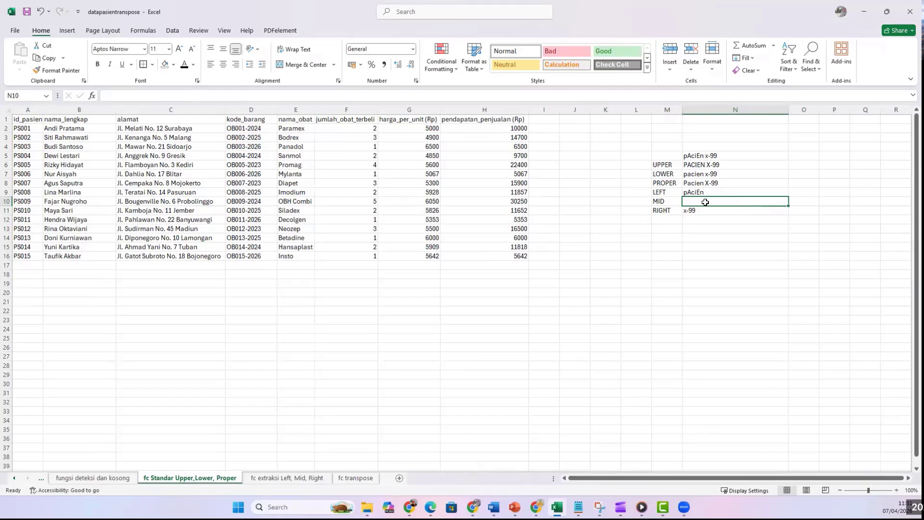
pyautogui.write('=mi')
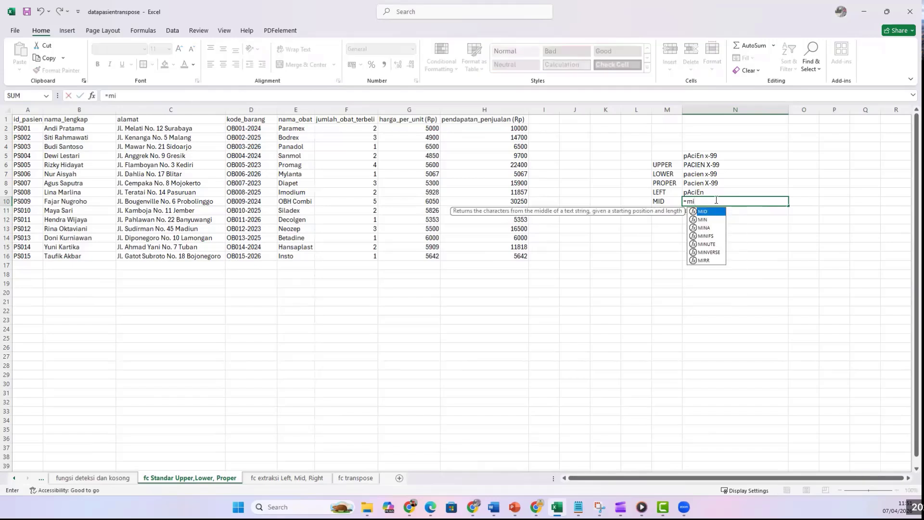
pyautogui.write('d(')
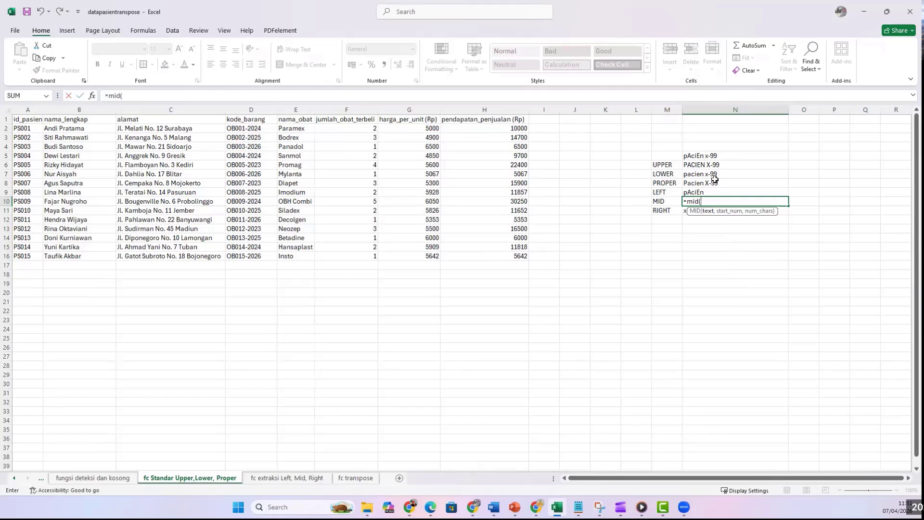
pyautogui.click(713, 155)
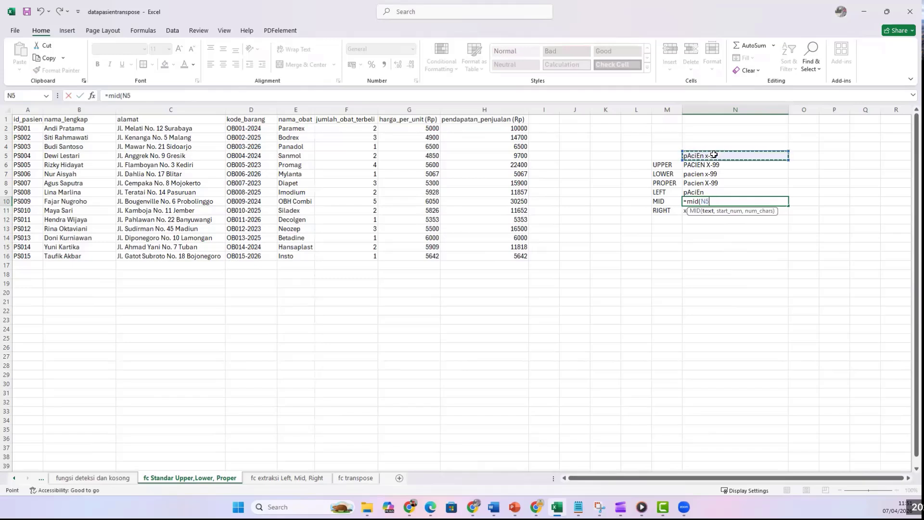
pyautogui.write(',6')
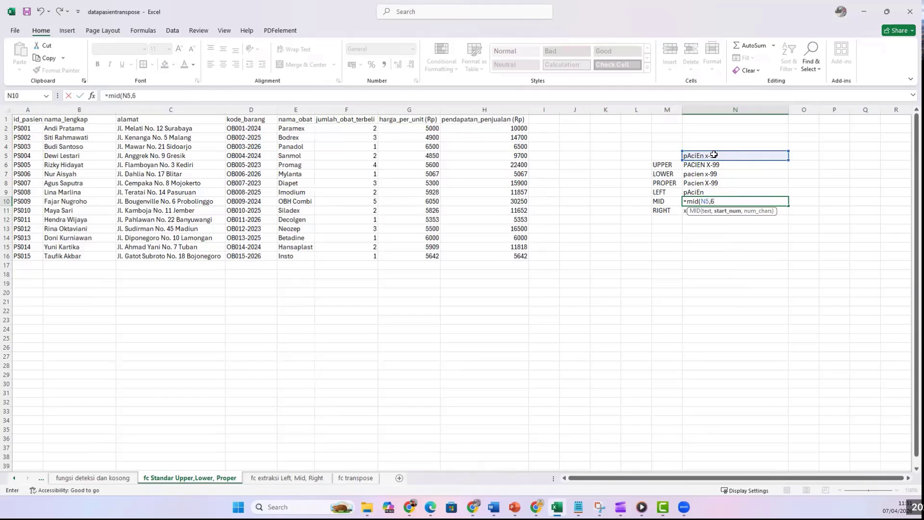
pyautogui.write(',3)')
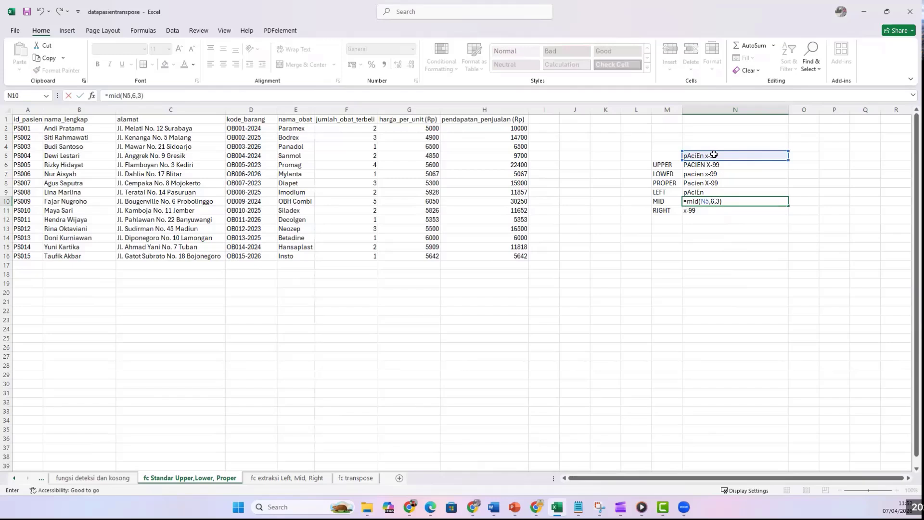
pyautogui.press('Return')
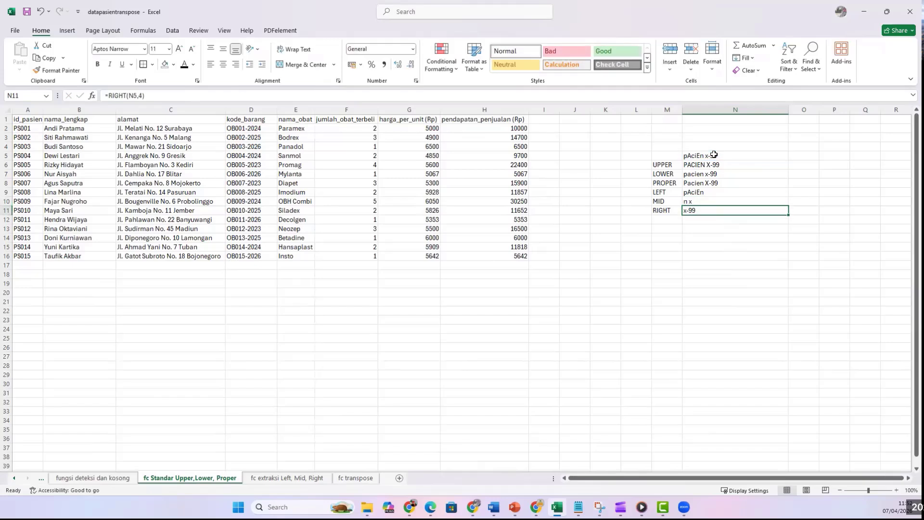
# Step: Change the MID formula in N10 to start at position 2 and return 4 characters
pyautogui.click(705, 201)
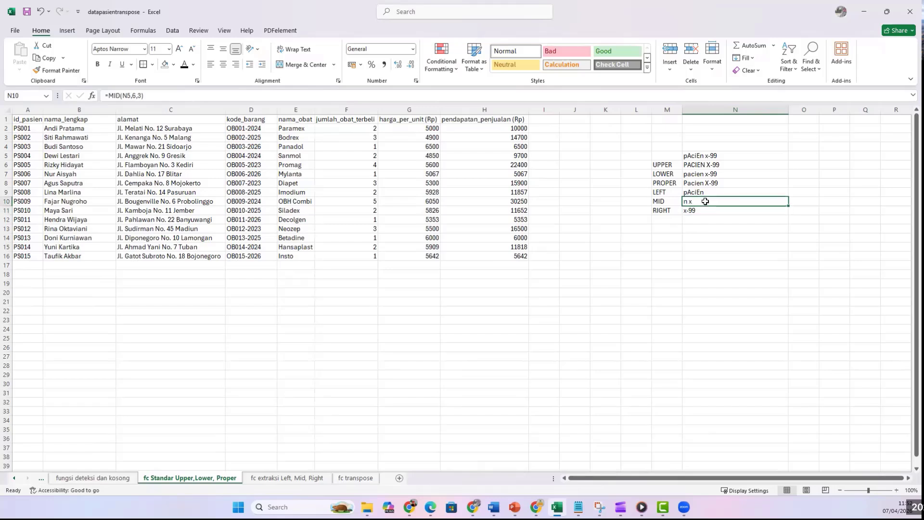
pyautogui.doubleClick(705, 201)
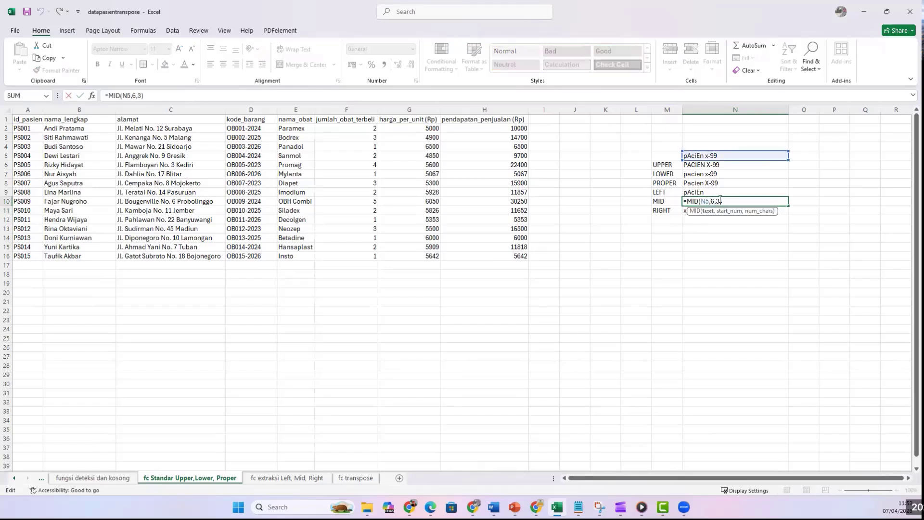
pyautogui.doubleClick(712, 202)
pyautogui.write('2')
pyautogui.click(745, 211)
pyautogui.press('BackSpace')
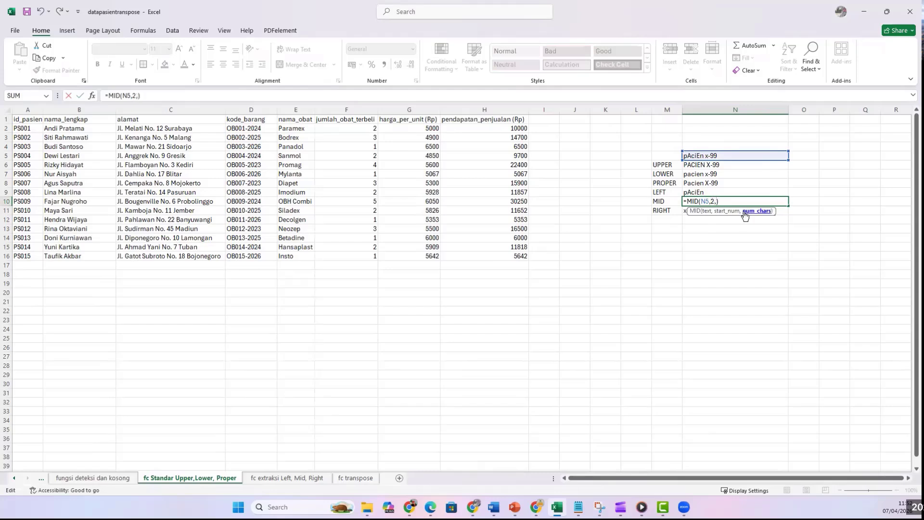
pyautogui.write('4')
pyautogui.press('Return')
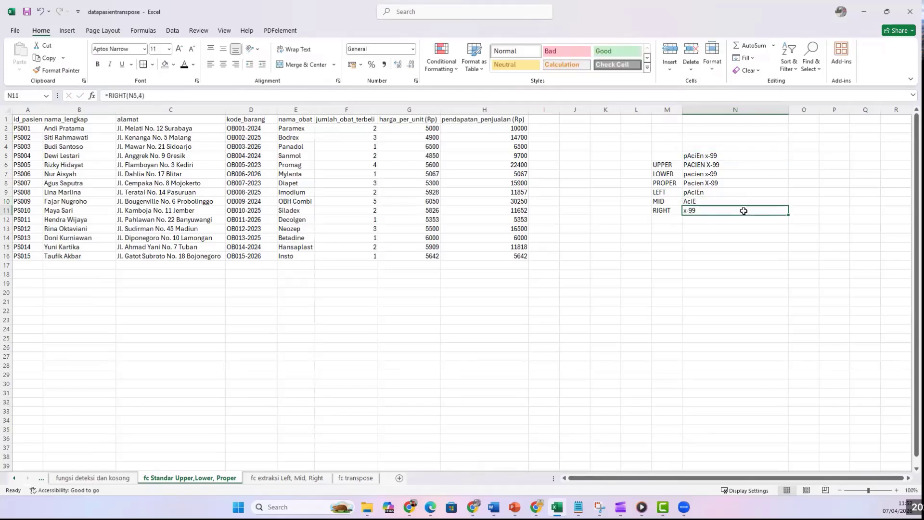
pyautogui.click(754, 201)
pyautogui.click(769, 254)
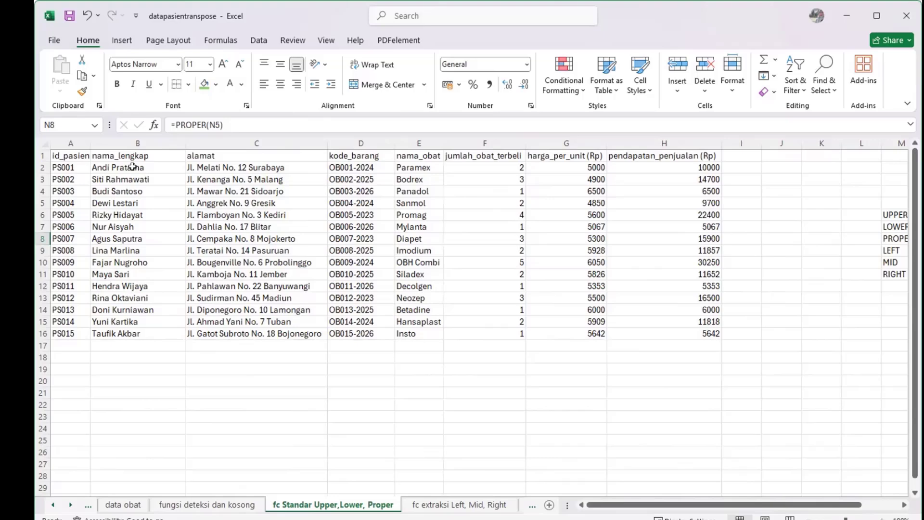
# Step: Copy the patient names in B2:B16 to the empty area starting at cell B20
pyautogui.click(76, 128)
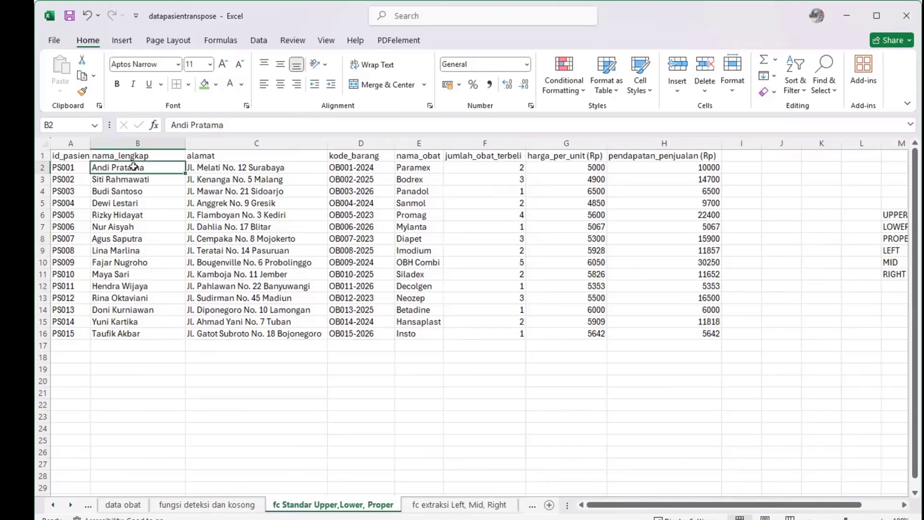
pyautogui.moveTo(133, 166); pyautogui.dragTo(138, 336)
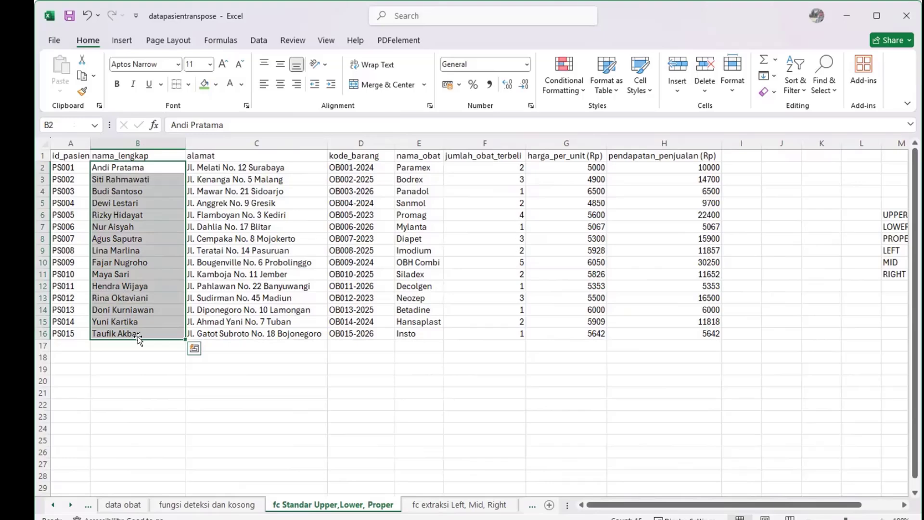
pyautogui.hotkey('ctrl', 'c')
pyautogui.click(131, 377)
pyautogui.hotkey('ctrl', 'v')
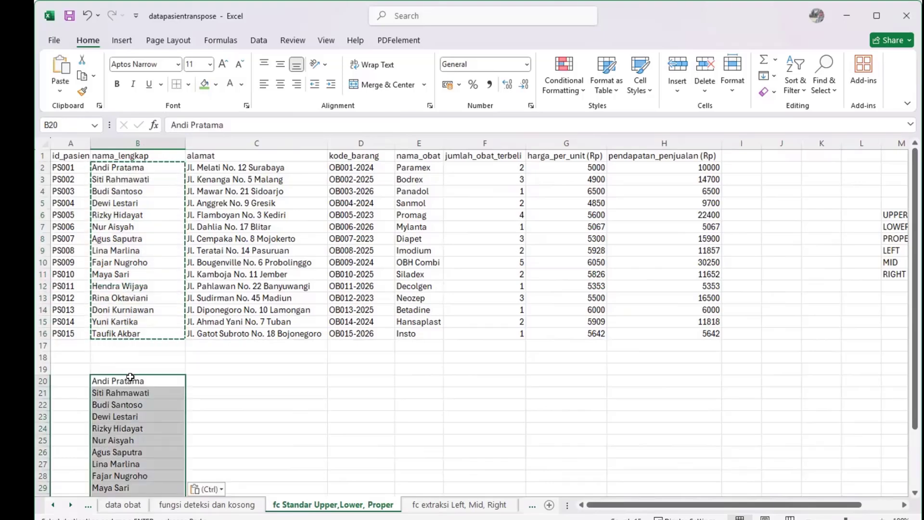
# Step: Enter the heading "lower" in cell C19 above the column beside the copied names
pyautogui.click(226, 367)
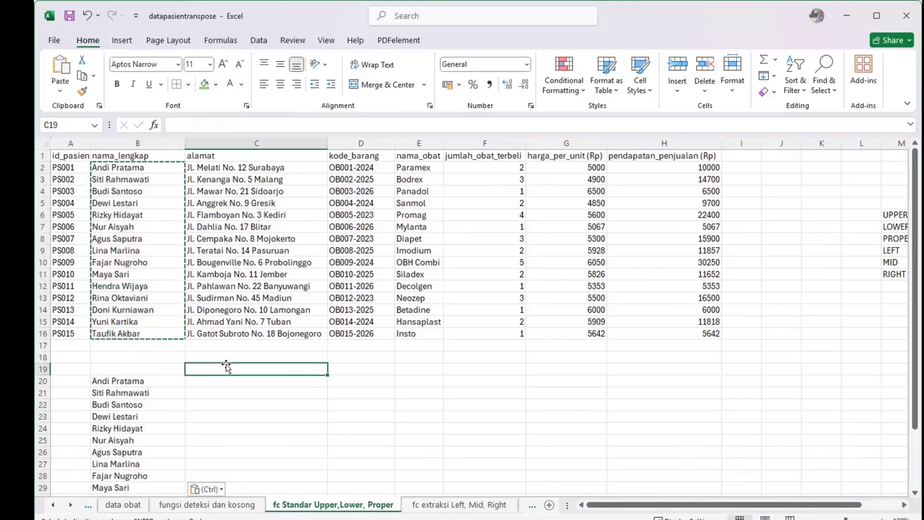
pyautogui.write('lower')
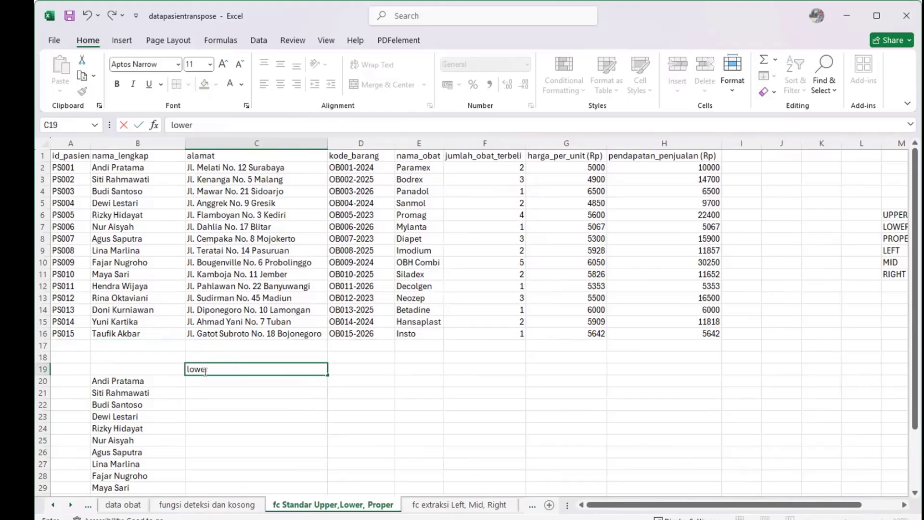
pyautogui.press('Return')
# Step: Enter a LOWER formula in C20 that converts B20 to lowercase and fill it down to C34
pyautogui.write('=')
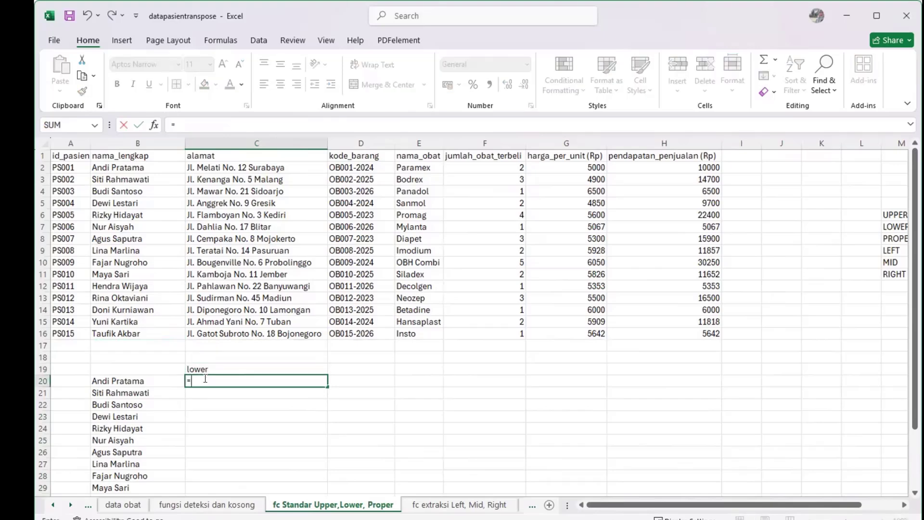
pyautogui.write('lowe')
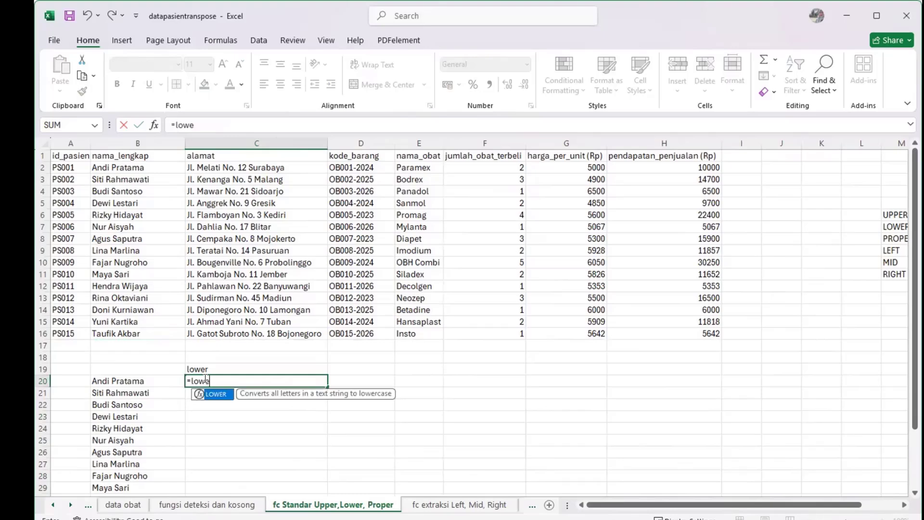
pyautogui.write('r(')
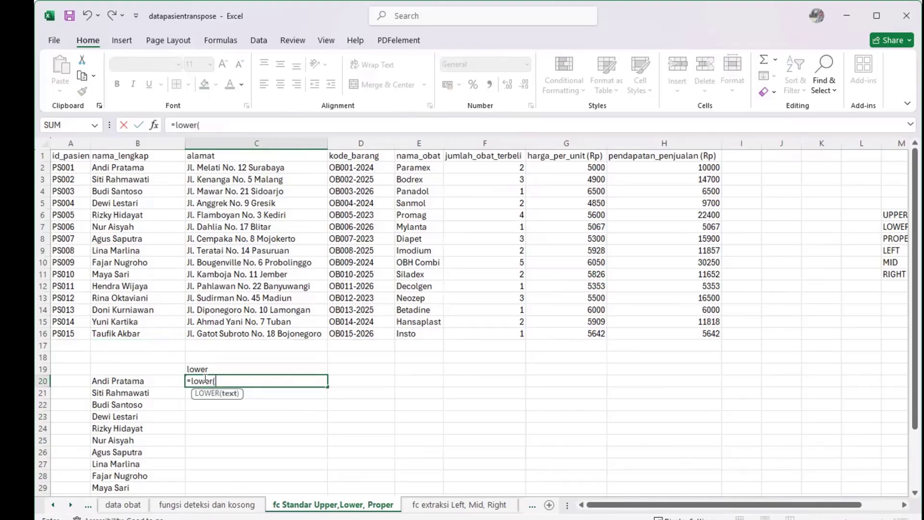
pyautogui.click(164, 377)
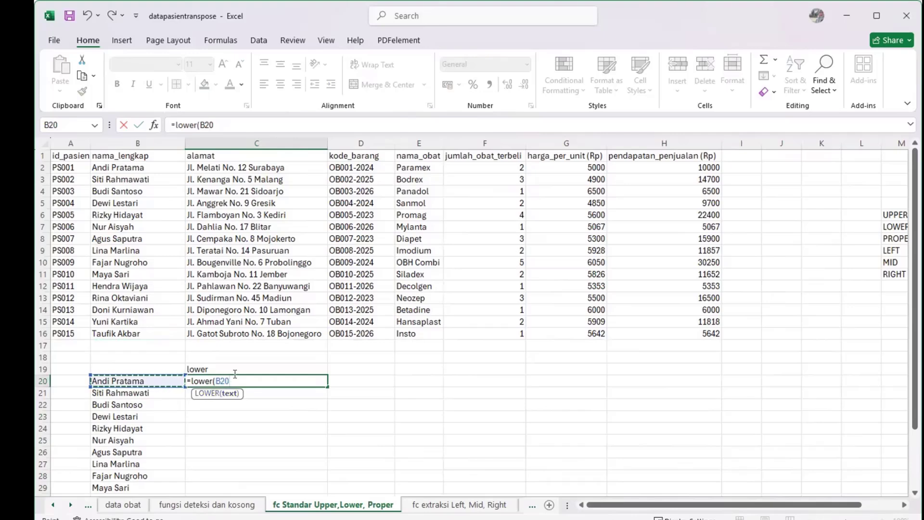
pyautogui.hotkey('ctrl', 'Return')
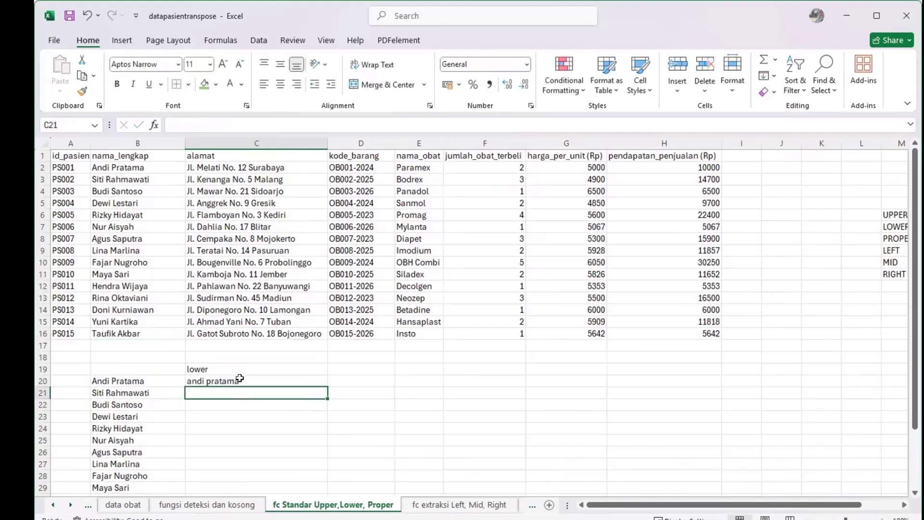
pyautogui.moveTo(327, 387); pyautogui.dragTo(327, 489)
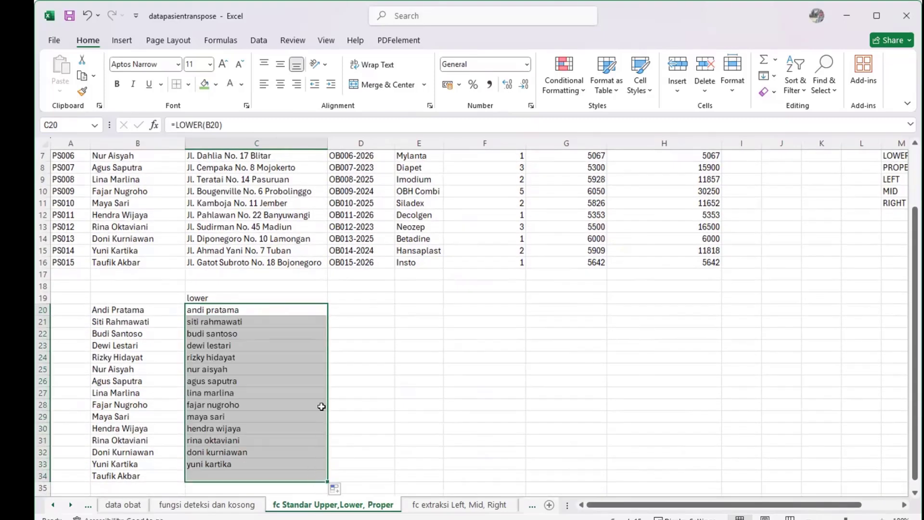
pyautogui.click(383, 322)
# Step: Copy the lowercase names in C20:C34 and paste them as values over the nama_lengkap entries in B2:B16
pyautogui.moveTo(250, 308); pyautogui.dragTo(269, 472)
pyautogui.hotkey('ctrl', 'c')
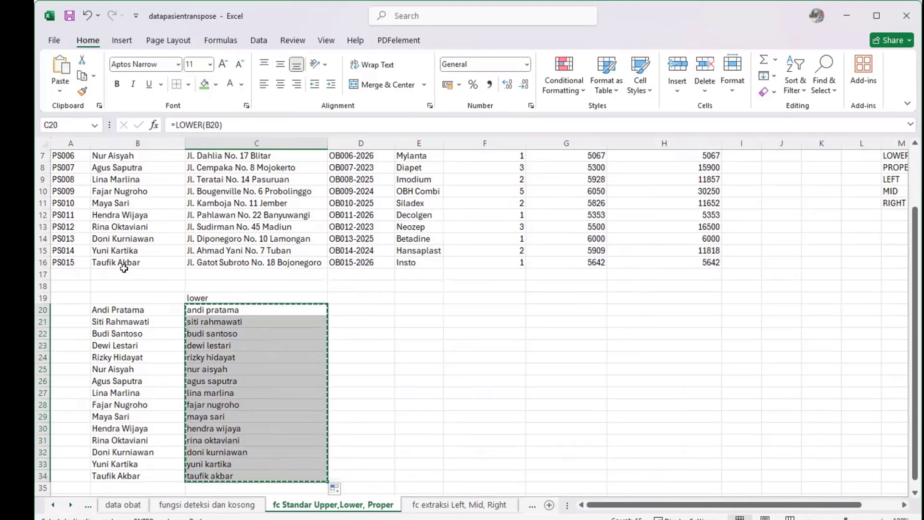
pyautogui.scroll(2, 123, 264)
pyautogui.moveTo(126, 167); pyautogui.dragTo(150, 334)
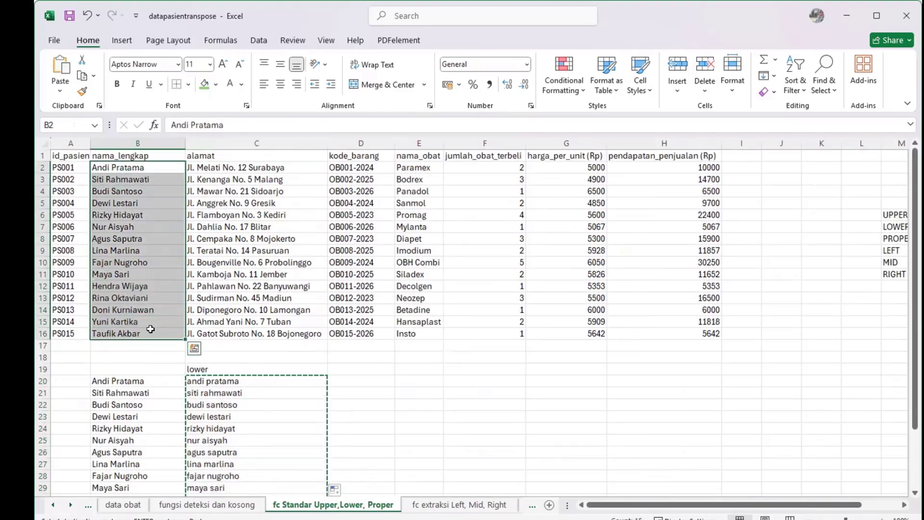
pyautogui.hotkey('ctrl', 'shift', 'v')
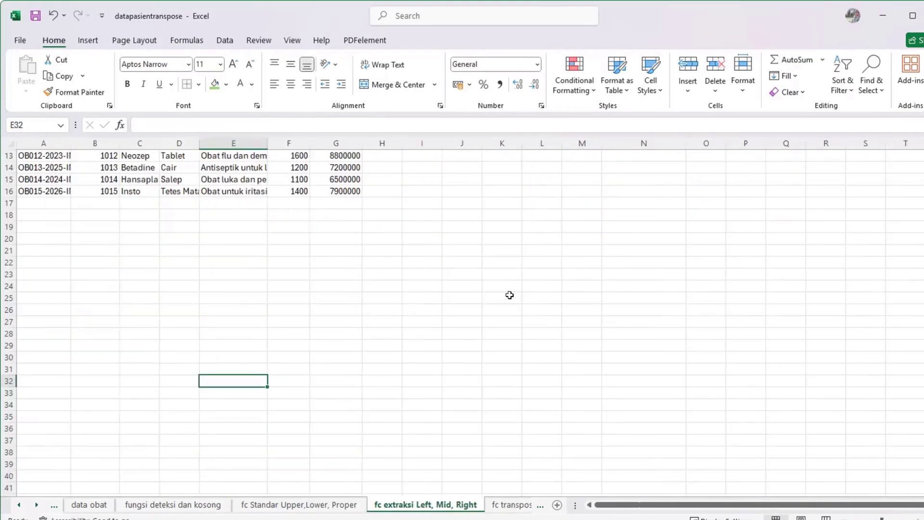
# Step: On the fc extraksi Left, Mid, Right sheet, enter a LEFT formula in N4 that extracts the first 10 characters of N3
pyautogui.scroll(4, 480, 337)
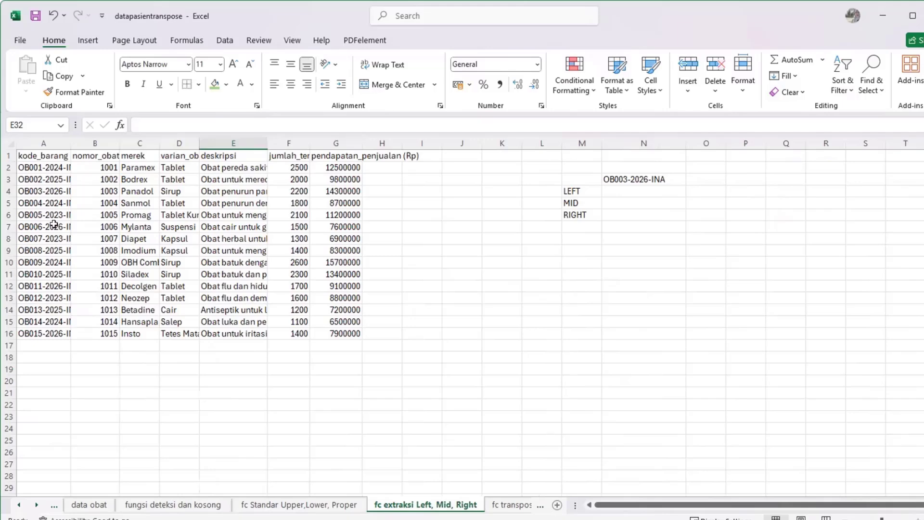
pyautogui.click(653, 189)
pyautogui.write('=left')
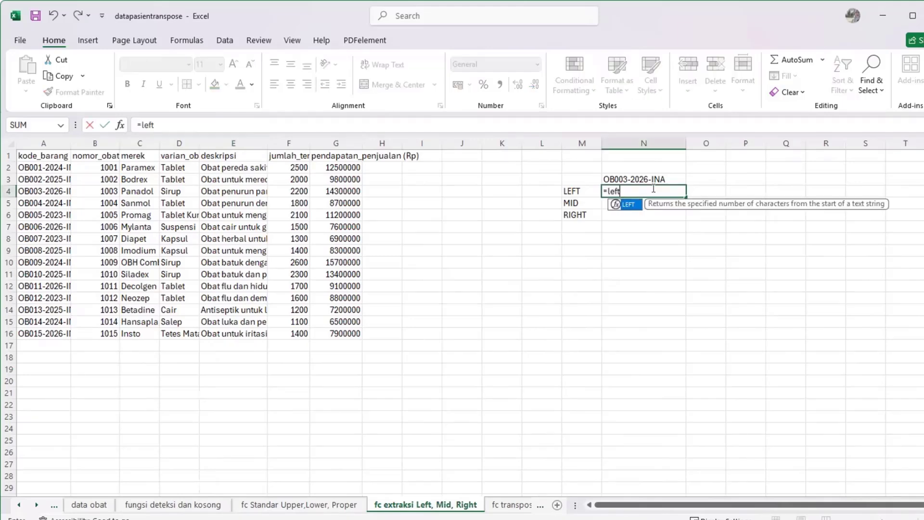
pyautogui.write('(')
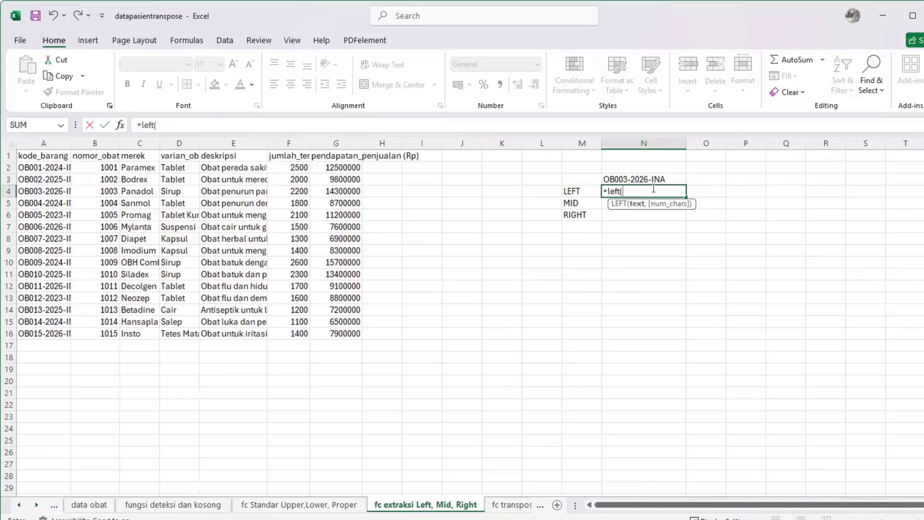
pyautogui.click(653, 176)
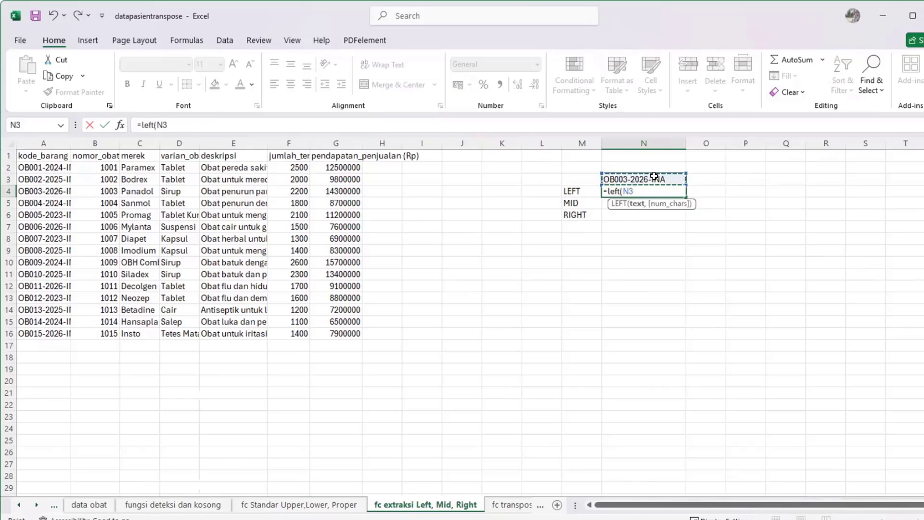
pyautogui.write(',10')
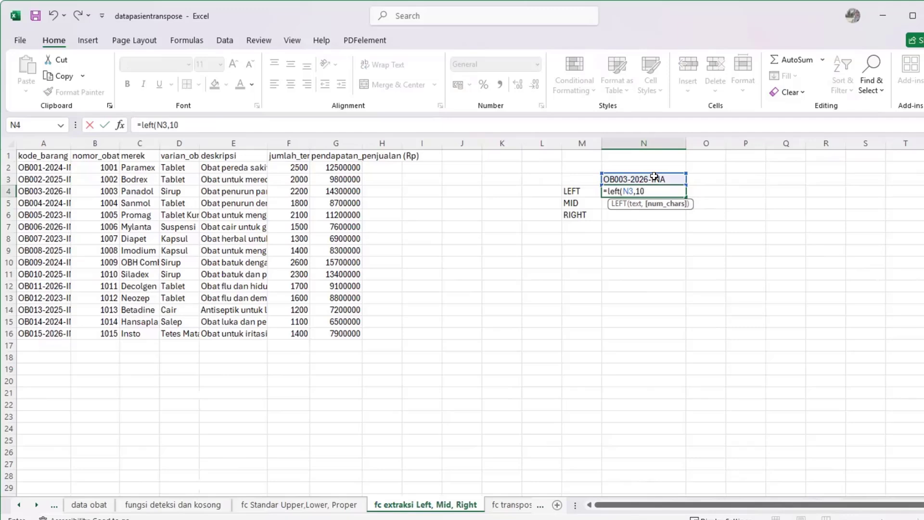
pyautogui.press('Return')
# Step: Enter a RIGHT formula in cell N6 that extracts the last 7 characters of N3
pyautogui.click(625, 214)
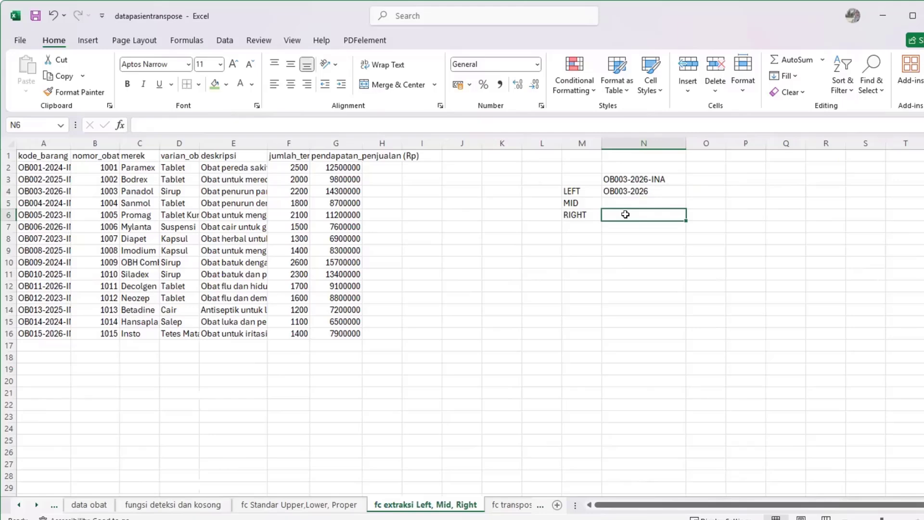
pyautogui.write('=right')
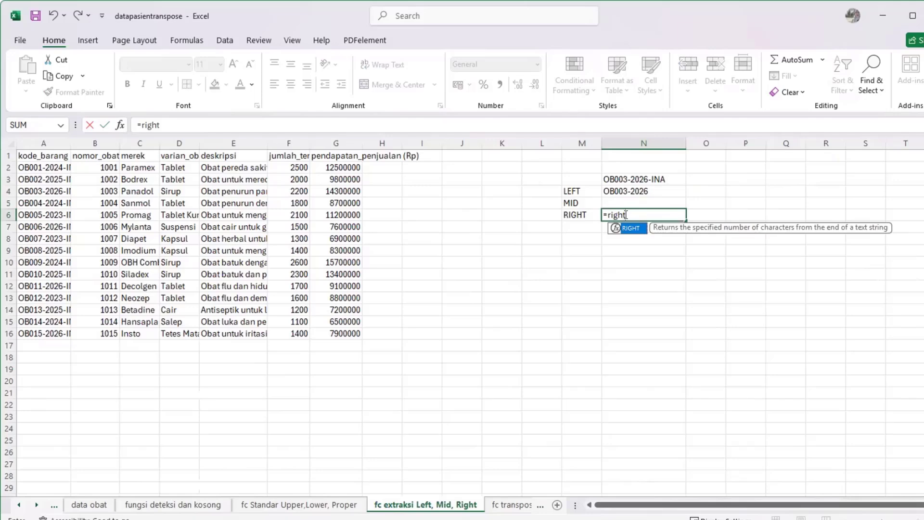
pyautogui.write('(')
pyautogui.click(636, 177)
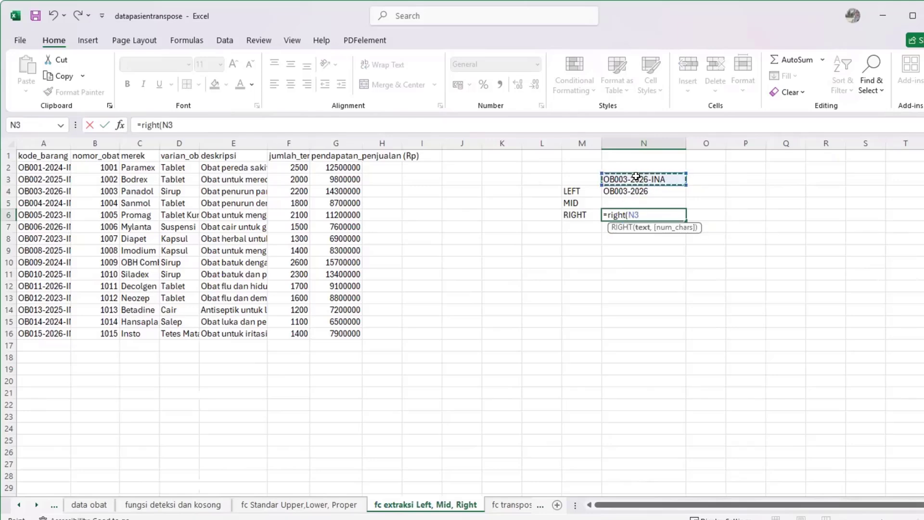
pyautogui.write(',7')
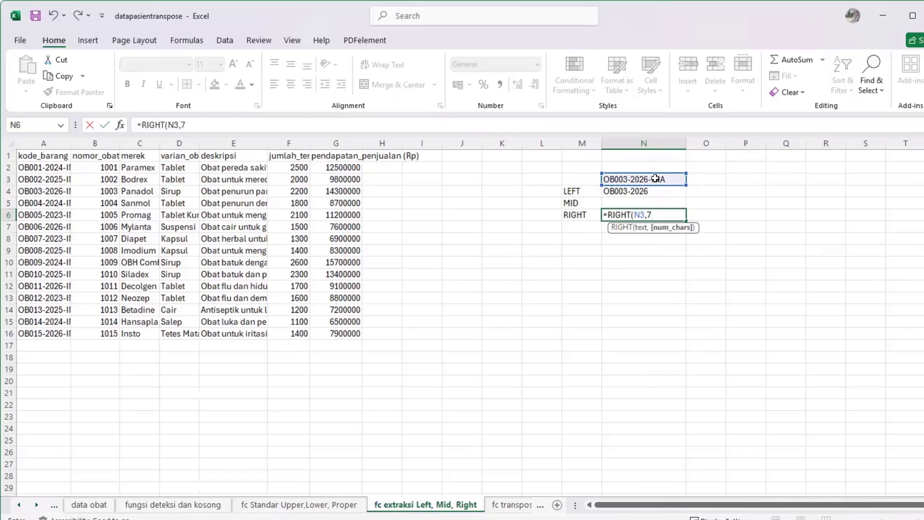
pyautogui.press('Return')
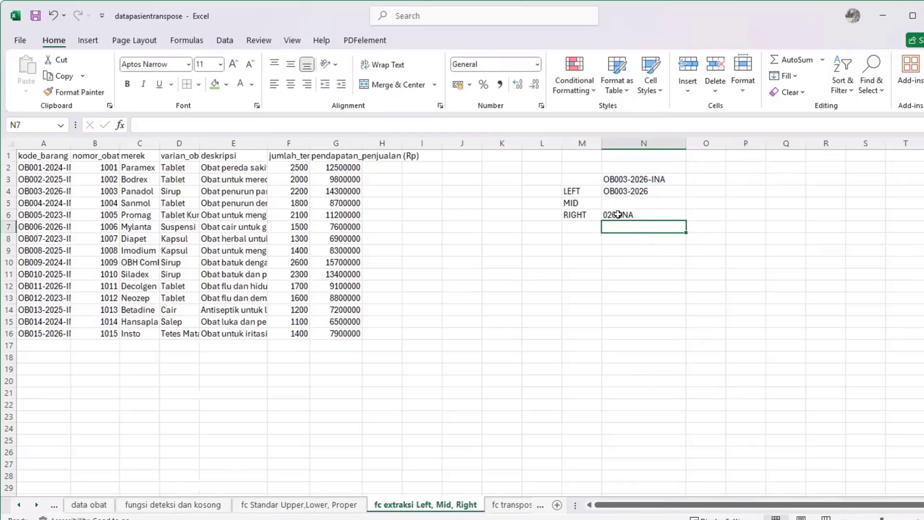
# Step: Enter a MID formula in cell N5 with the word text as its source argument, start position 5 and 3 characters
pyautogui.click(651, 204)
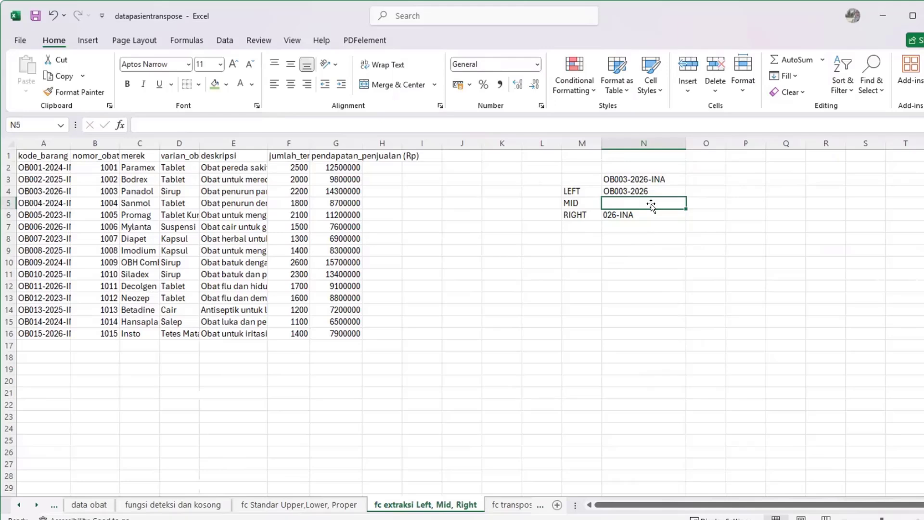
pyautogui.write('=')
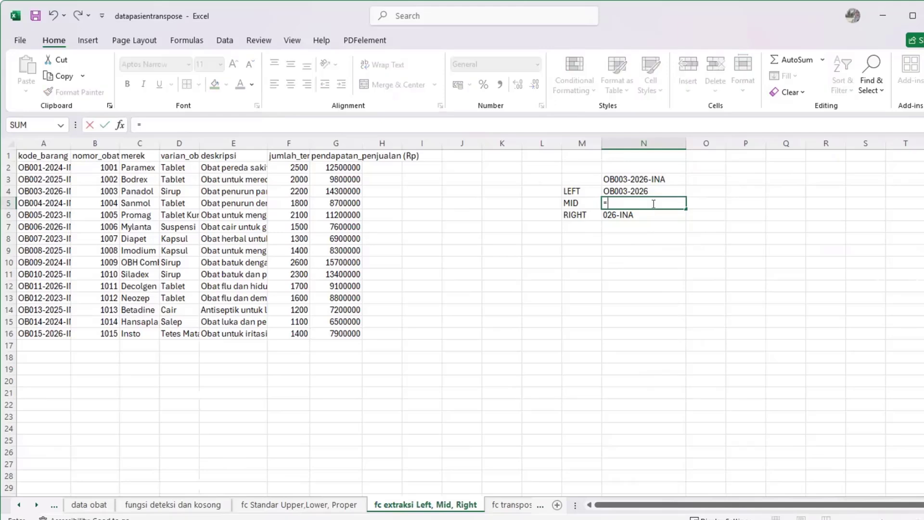
pyautogui.write('mid')
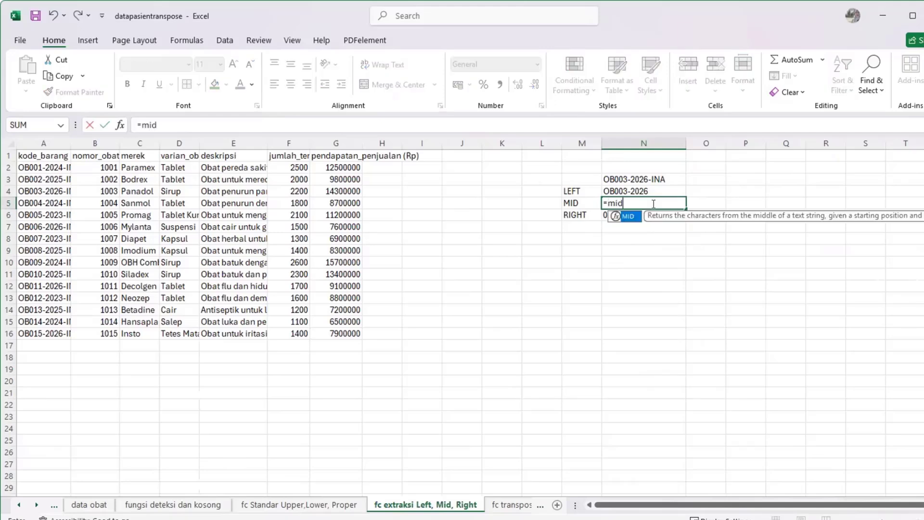
pyautogui.write('(')
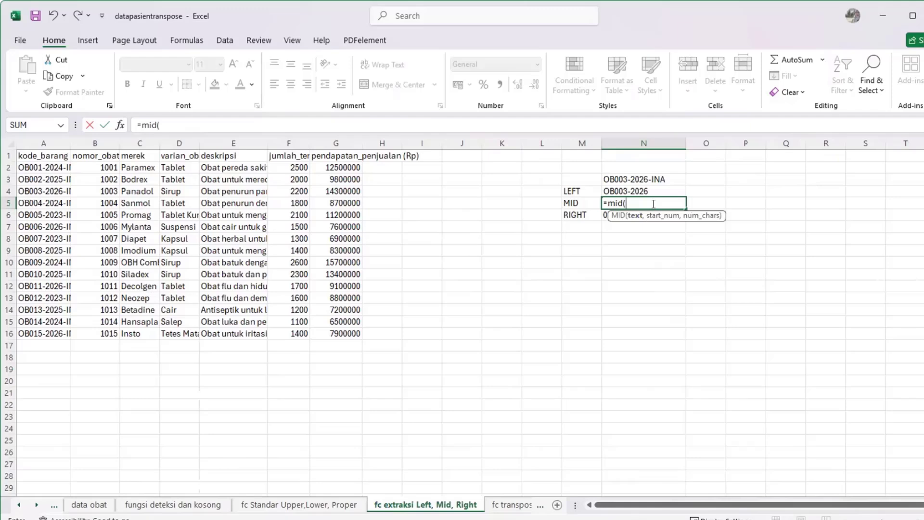
pyautogui.write('text')
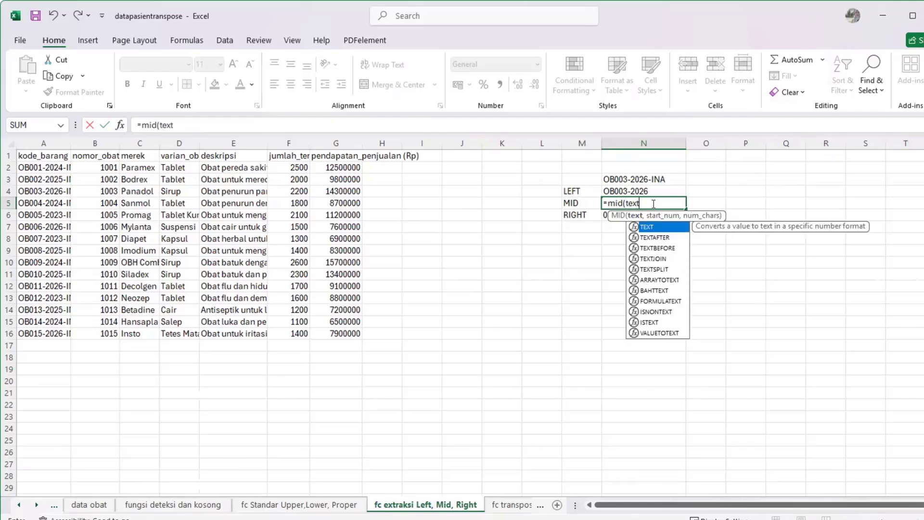
pyautogui.write(',')
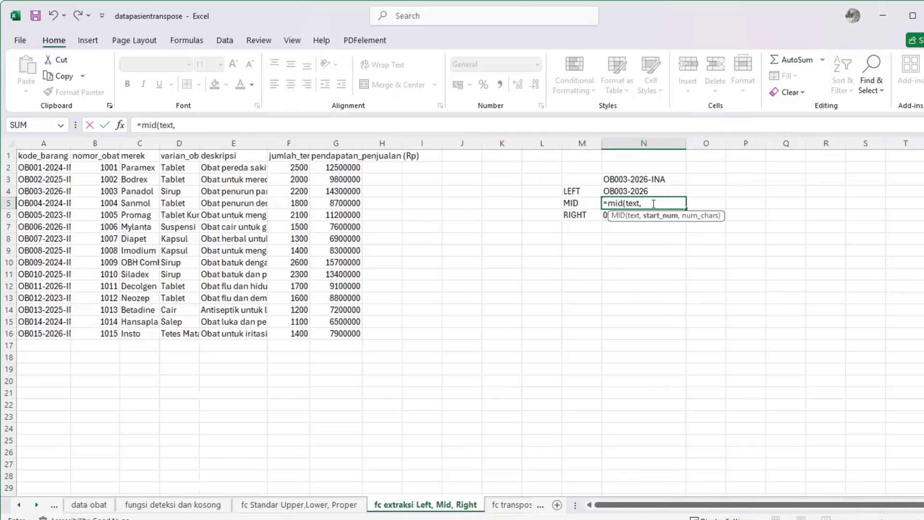
pyautogui.write('5,3')
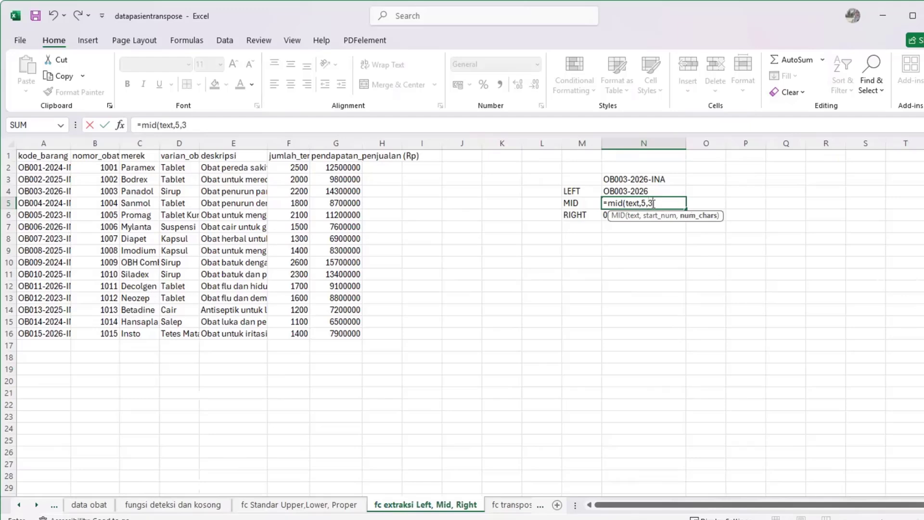
pyautogui.write(')')
pyautogui.press('Return')
# Step: Replace the text argument of the MID formula in N5 with a reference to cell N3
pyautogui.doubleClick(638, 202)
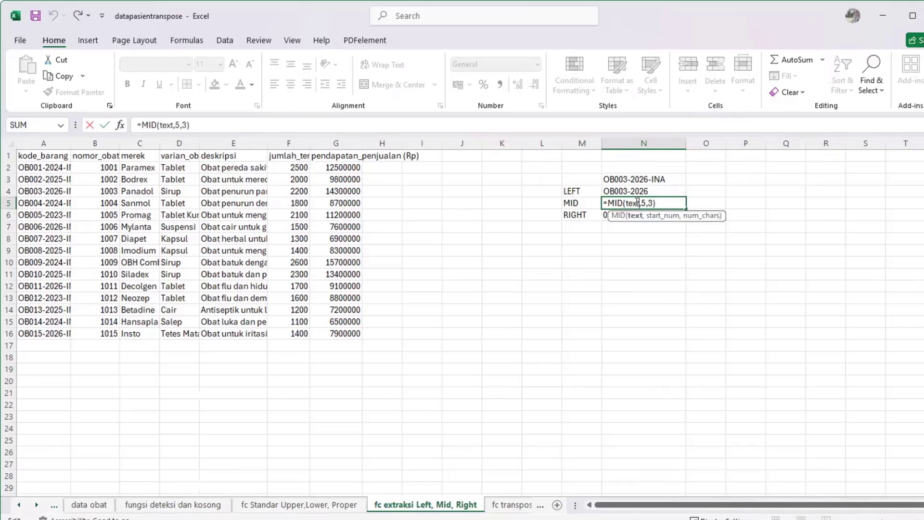
pyautogui.doubleClick(636, 202)
pyautogui.press('BackSpace')
pyautogui.click(634, 180)
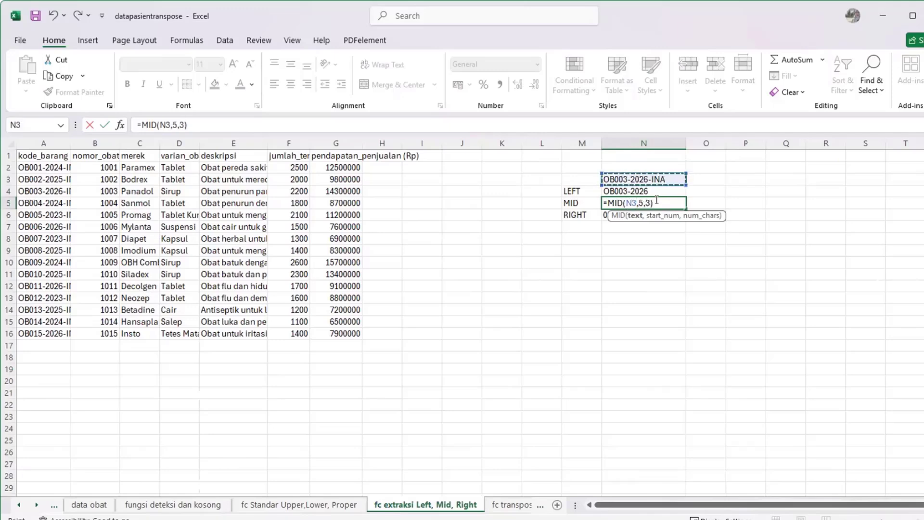
pyautogui.press('Return')
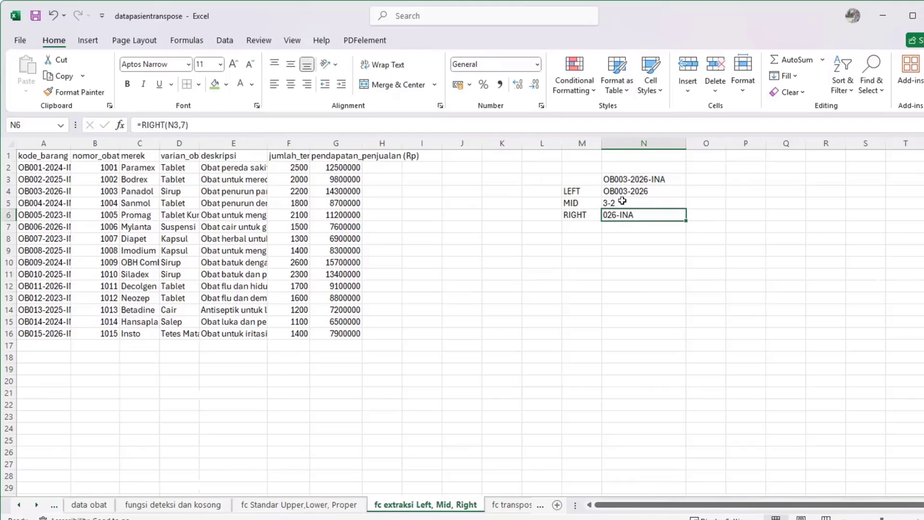
# Step: Change the MID formula in N5 to extract 7 characters of N3 starting at position 2
pyautogui.doubleClick(654, 201)
pyautogui.press('BackSpace')
pyautogui.press('BackSpace')
pyautogui.press('BackSpace')
pyautogui.press('BackSpace')
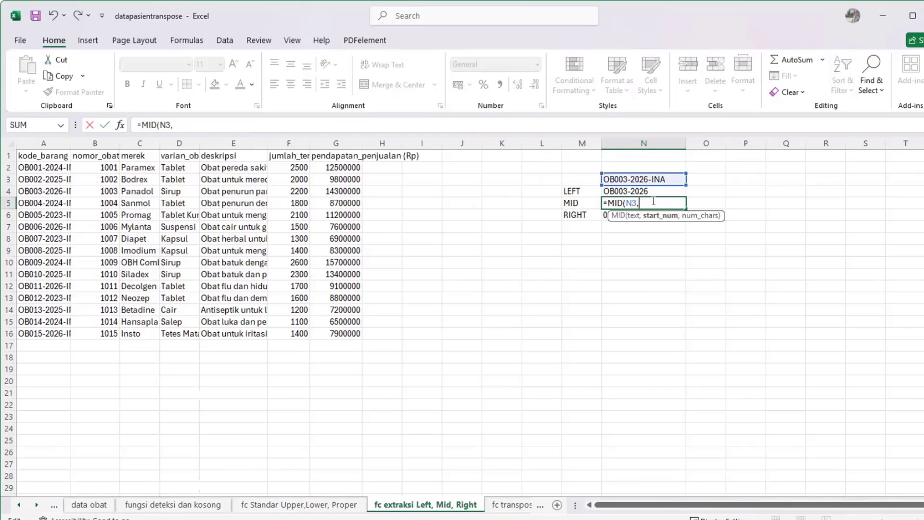
pyautogui.write('2')
pyautogui.write(',')
pyautogui.write(')')
pyautogui.press('Return')
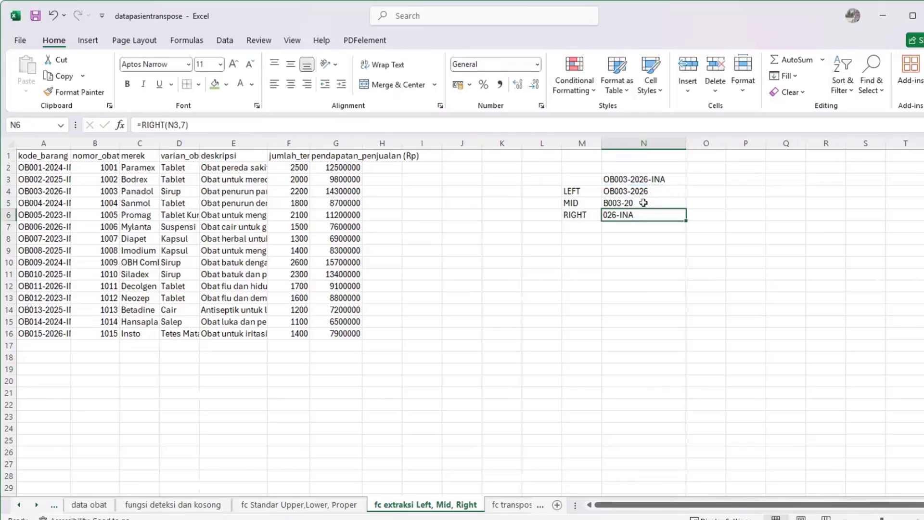
pyautogui.click(647, 203)
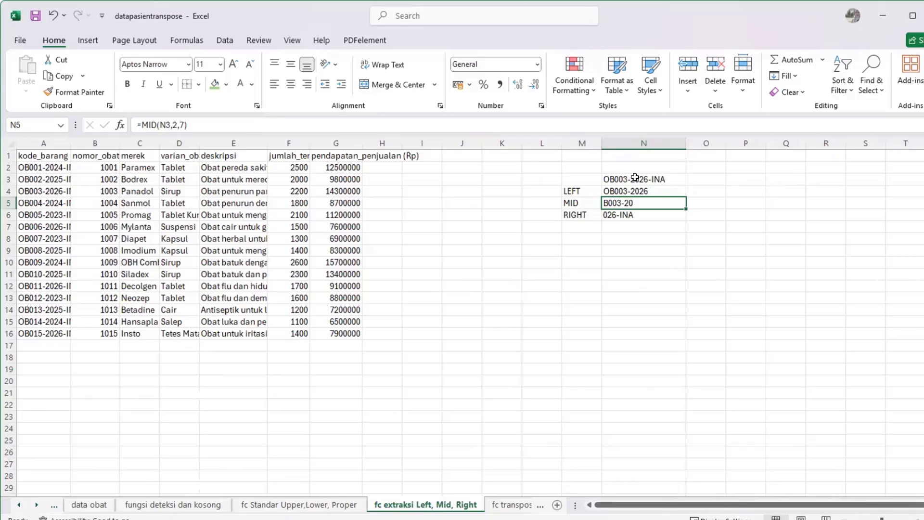
# Step: Enter the heading Tahun Produksi Obat in cell O3, beside the sample item code
pyautogui.click(709, 176)
pyautogui.doubleClick(714, 177)
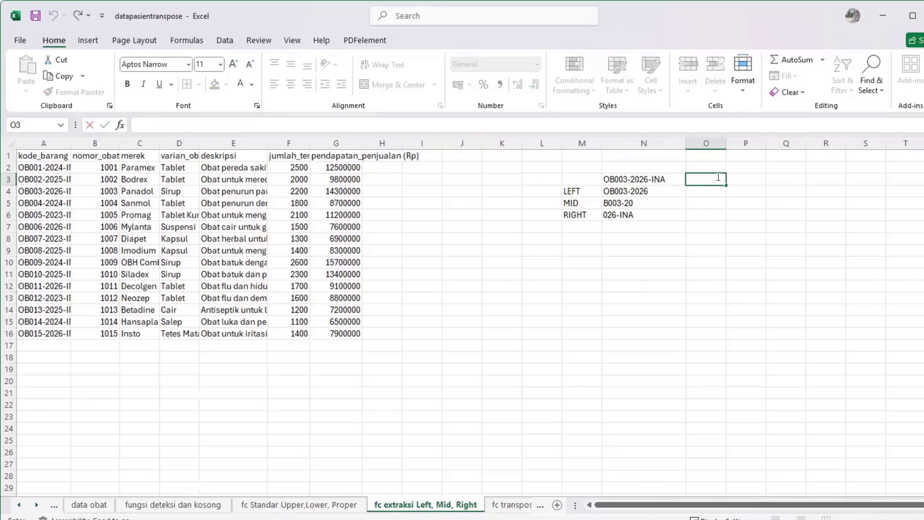
pyautogui.write('Tahun Produ')
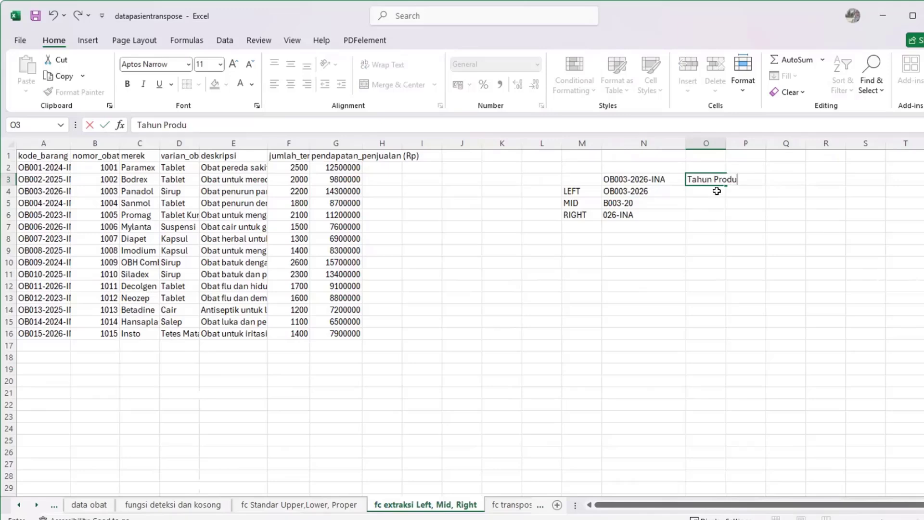
pyautogui.write('ksi Obat')
pyautogui.press('Return')
# Step: Enter a MID formula in O4 that extracts 4 characters of N3 starting at position 7
pyautogui.write('=mid')
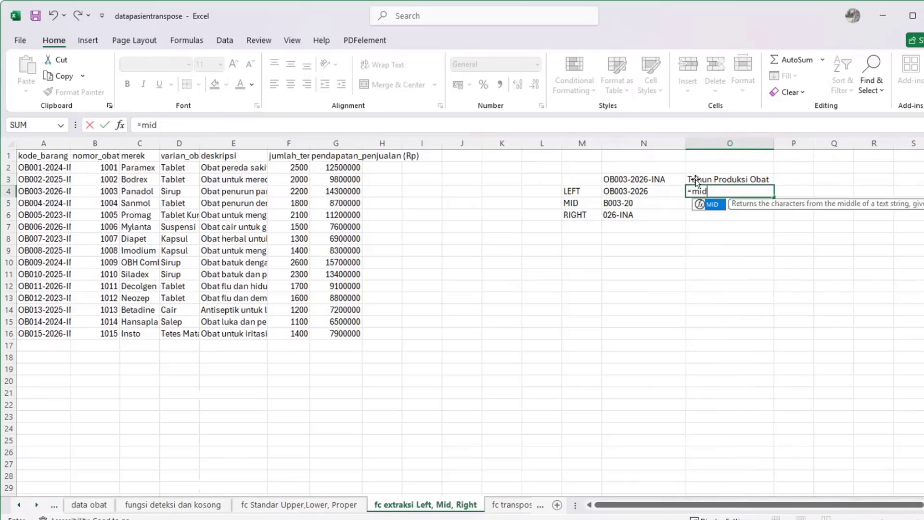
pyautogui.write('(')
pyautogui.click(656, 179)
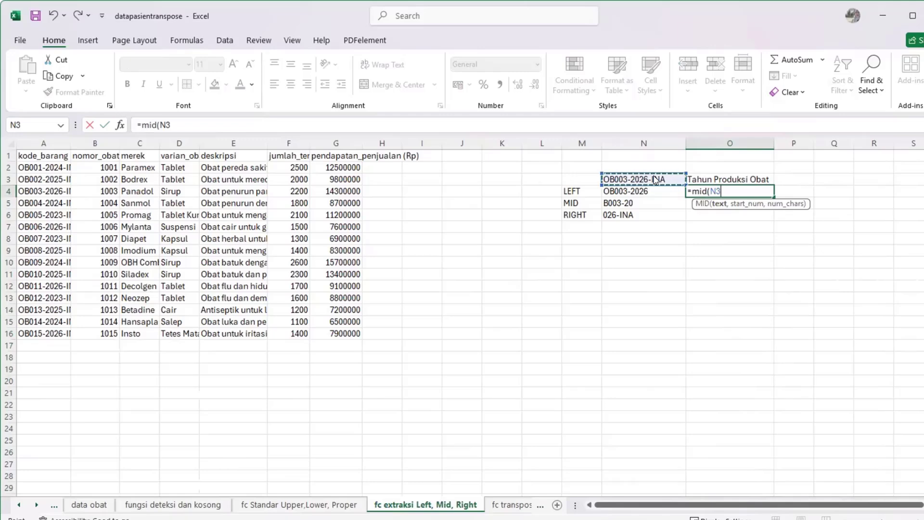
pyautogui.write(',')
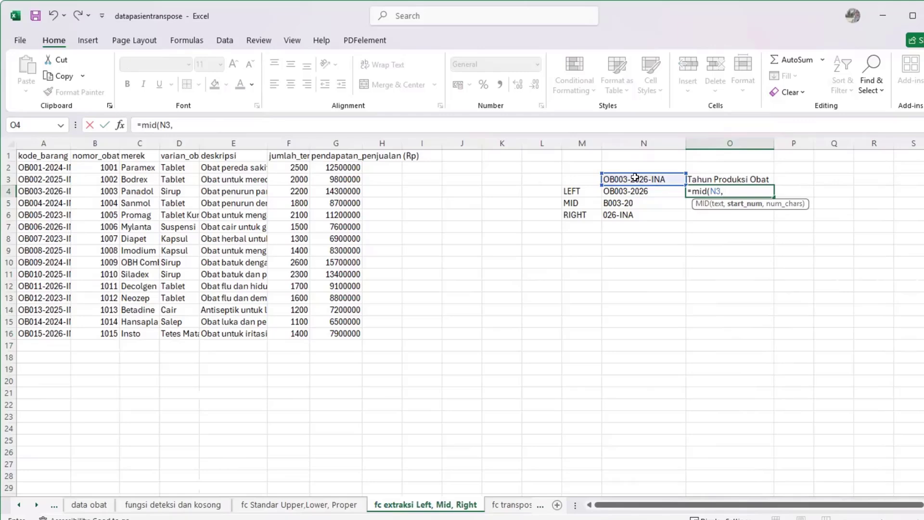
pyautogui.write('7,4')
pyautogui.press('Return')
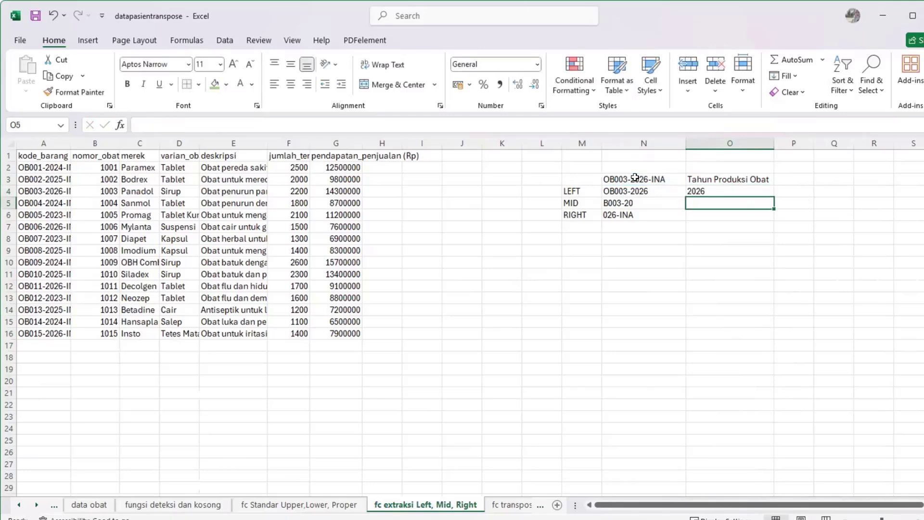
pyautogui.click(701, 190)
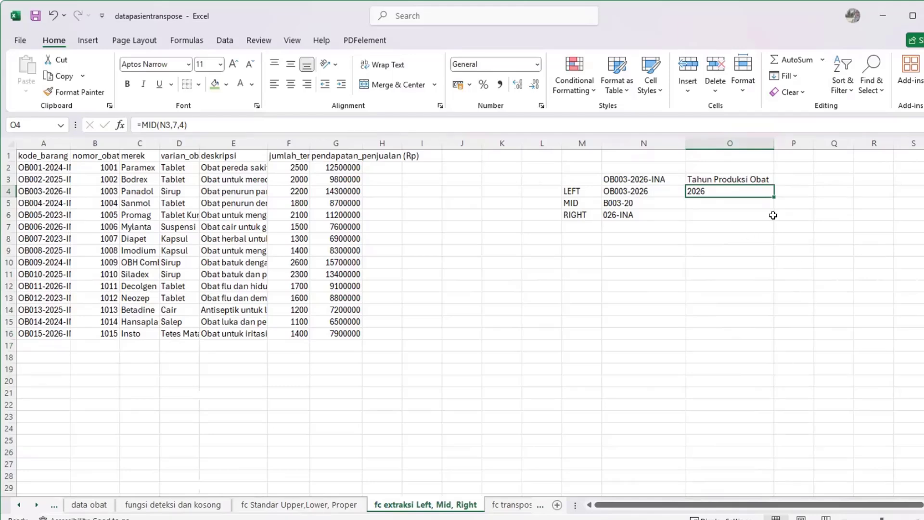
pyautogui.doubleClick(715, 189)
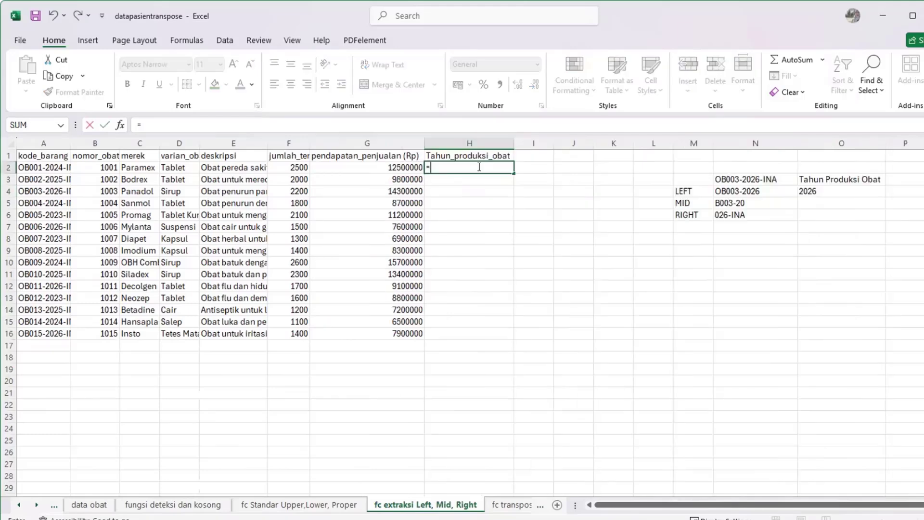
# Step: Under Tahun_produksi_obat, enter a MID formula in H2 extracting 4 characters of A2 from position 7, and fill it down to H16
pyautogui.write('mid')
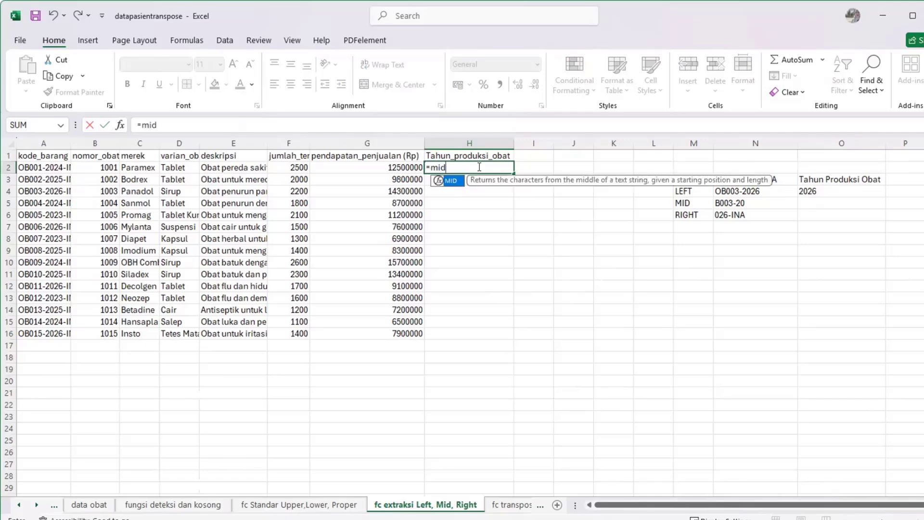
pyautogui.write('(')
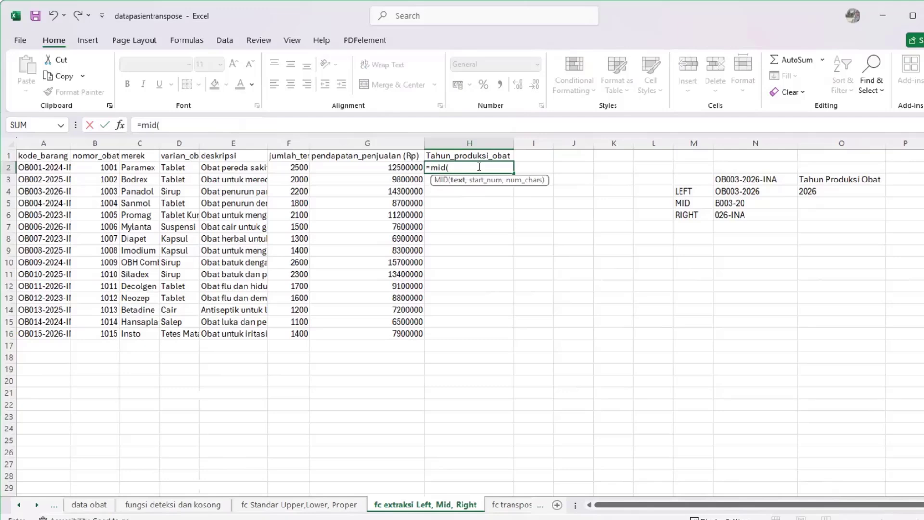
pyautogui.click(26, 166)
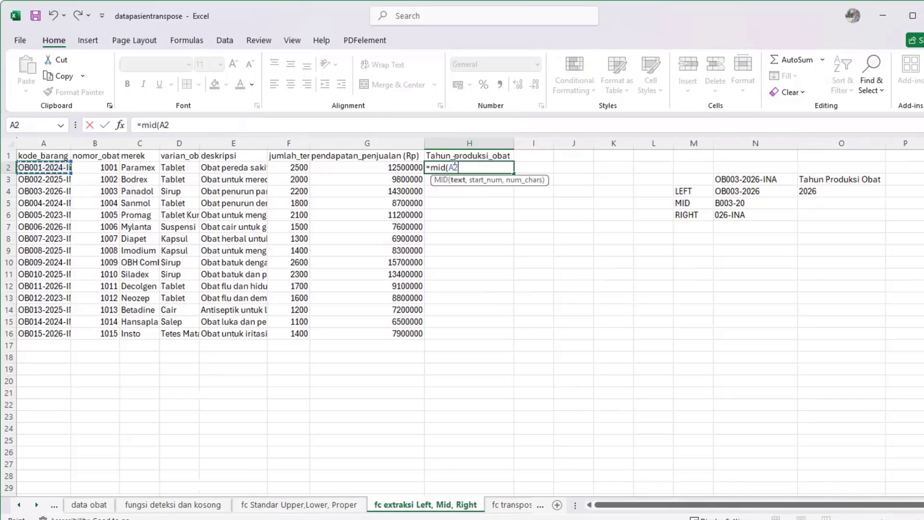
pyautogui.write(',')
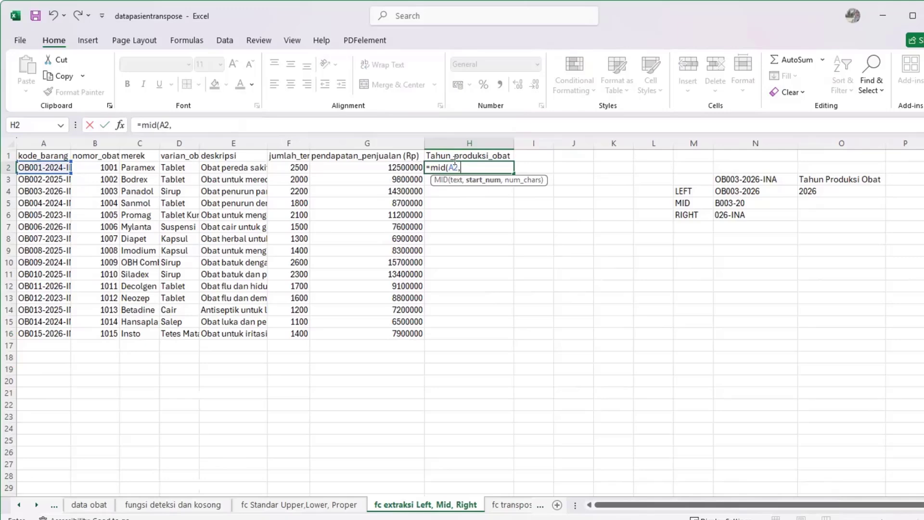
pyautogui.write('7,4')
pyautogui.press('Return')
pyautogui.click(479, 168)
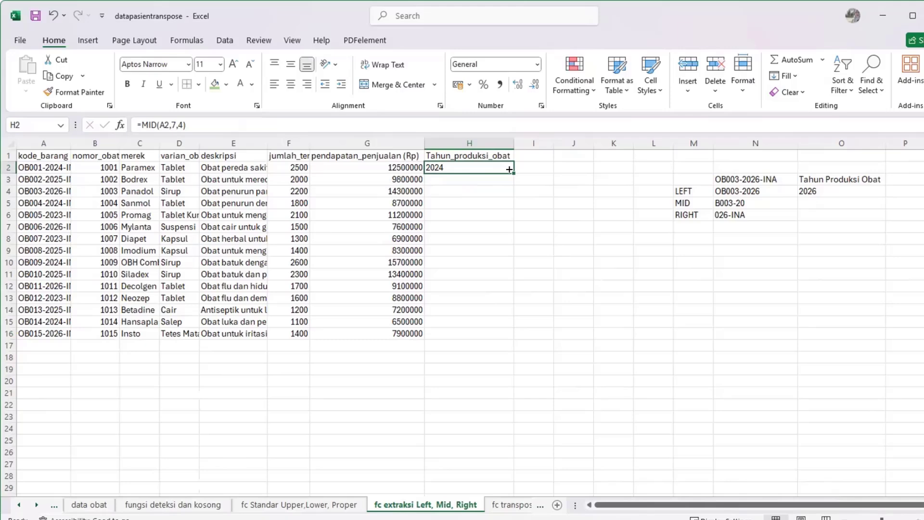
pyautogui.moveTo(509, 170); pyautogui.dragTo(530, 340)
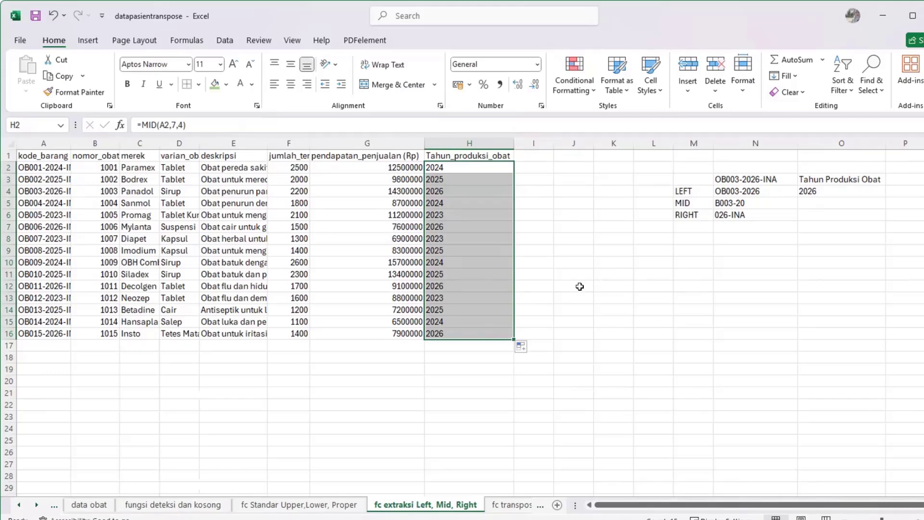
# Step: Deselect the filled year column and switch to the fc transpose sheet
pyautogui.click(581, 270)
pyautogui.hotkey('ctrl', 'pagedown')
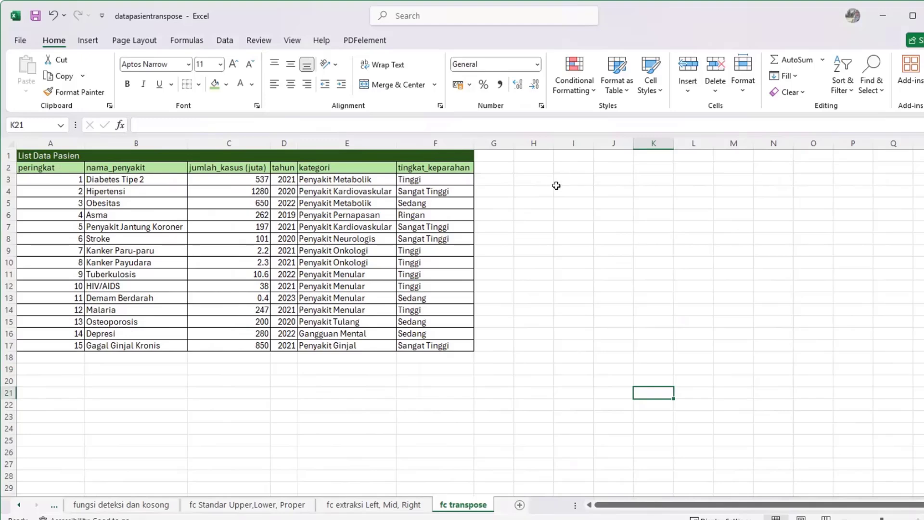
pyautogui.click(535, 177)
pyautogui.write('=')
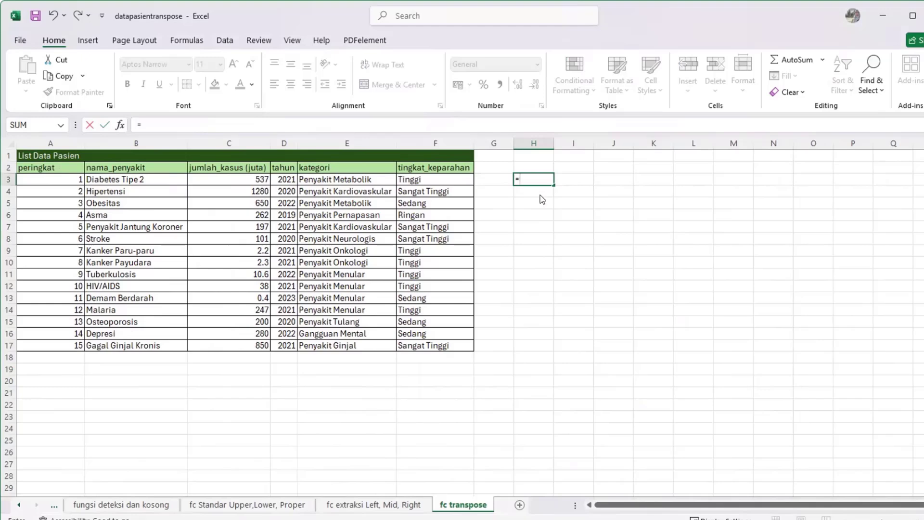
pyautogui.write('TRANSPOSE')
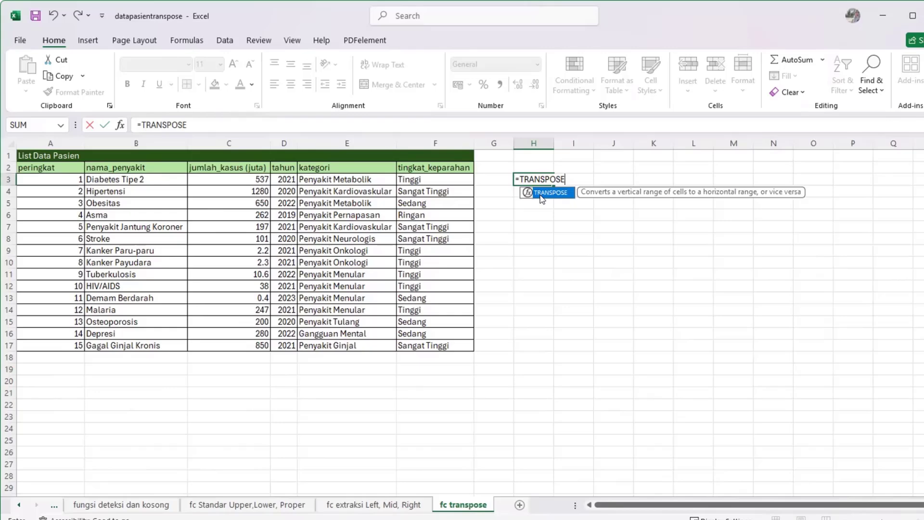
pyautogui.doubleClick(541, 195)
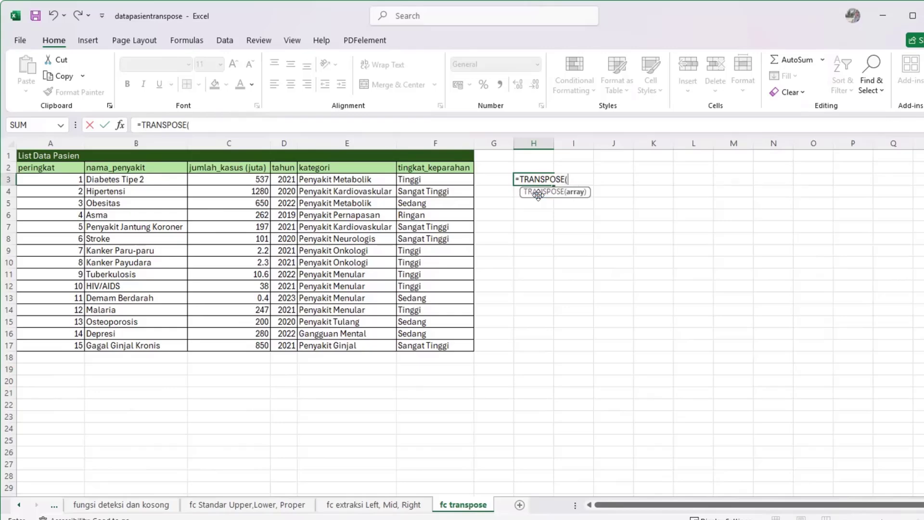
pyautogui.write('arra')
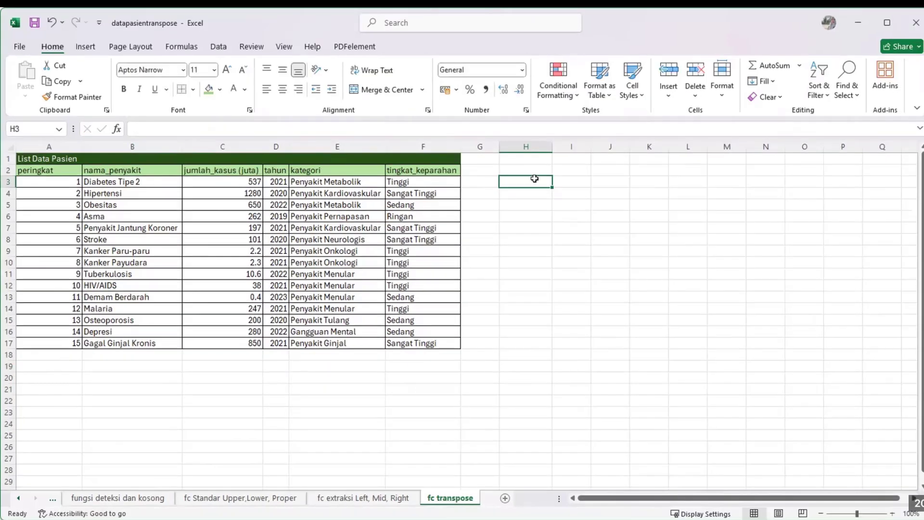
# Step: Enter a TRANSPOSE formula in H3 that turns the header row A2:F2 into a column
pyautogui.write('=')
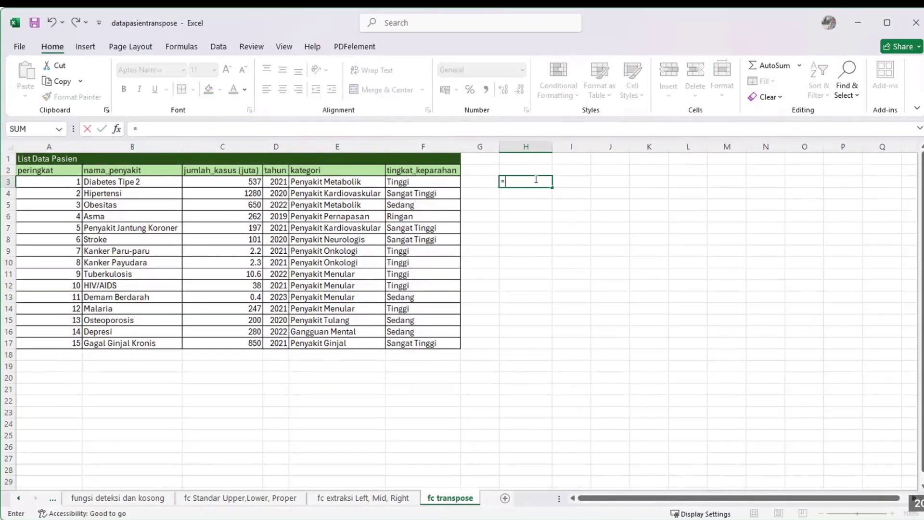
pyautogui.write('transpos')
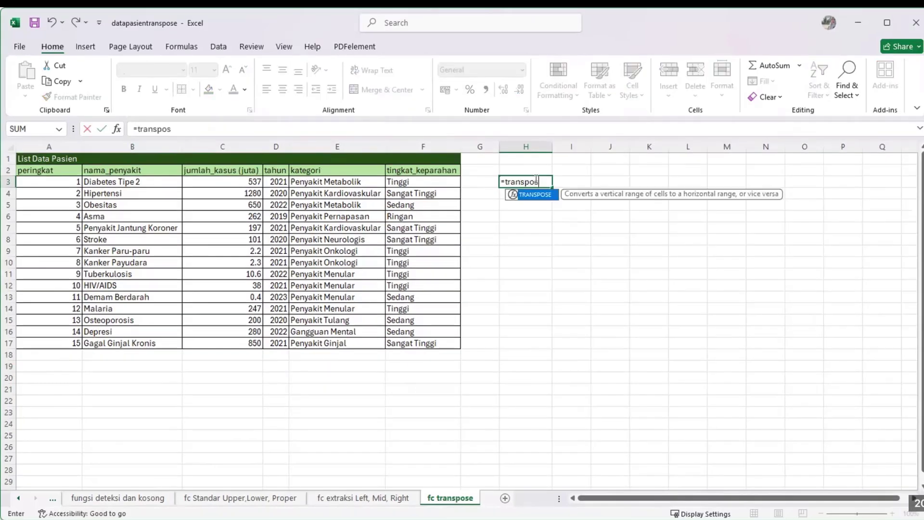
pyautogui.write('e(')
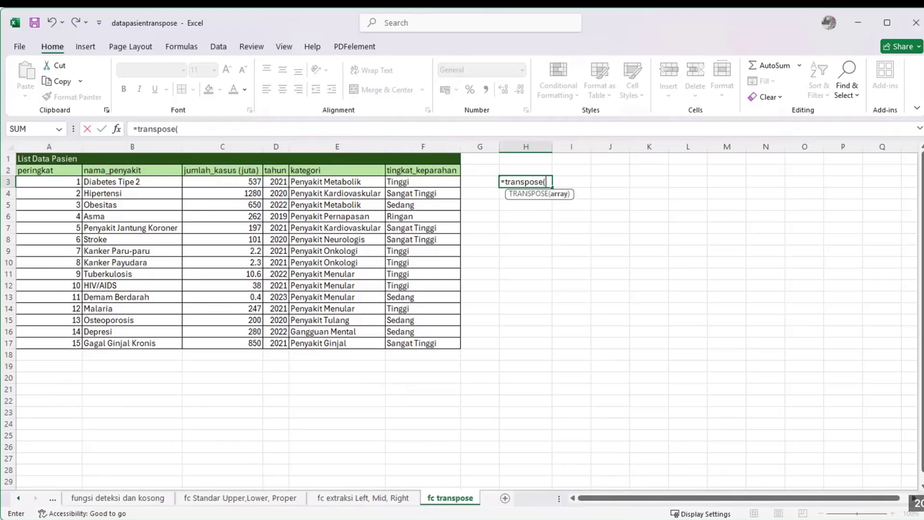
pyautogui.click(34, 170)
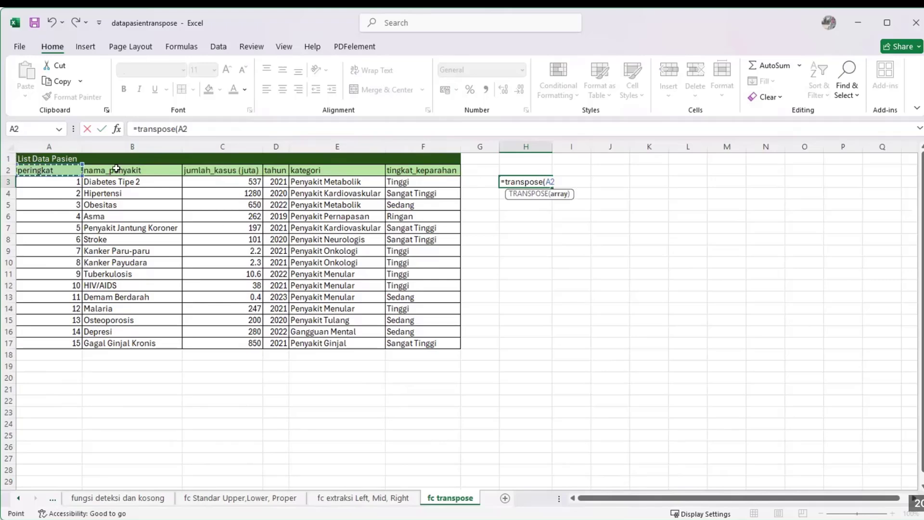
pyautogui.keyDown('shift'); pyautogui.click(431, 169); pyautogui.keyUp('shift')
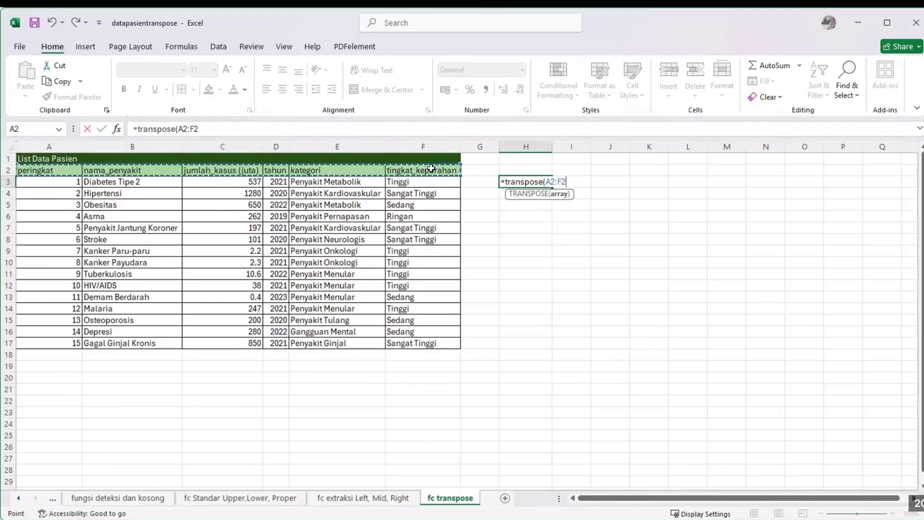
pyautogui.press('Return')
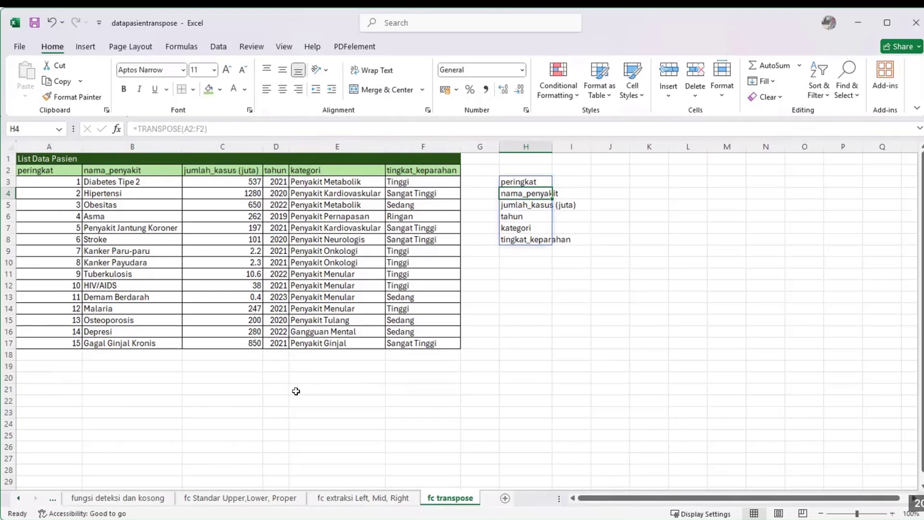
# Step: Enter a TRANSPOSE formula in B21 that lays the disease names in B3:B17 out as a row, and select the resulting row
pyautogui.click(136, 389)
pyautogui.write('=')
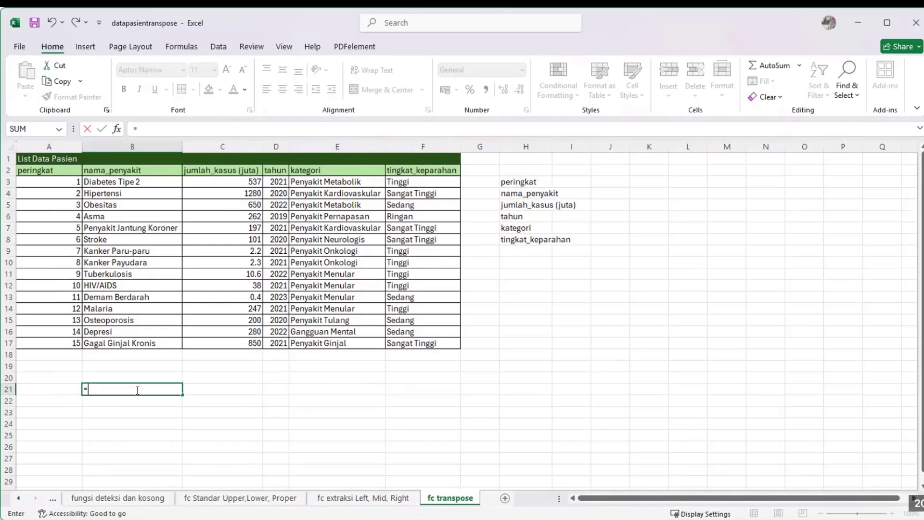
pyautogui.write('transpose(')
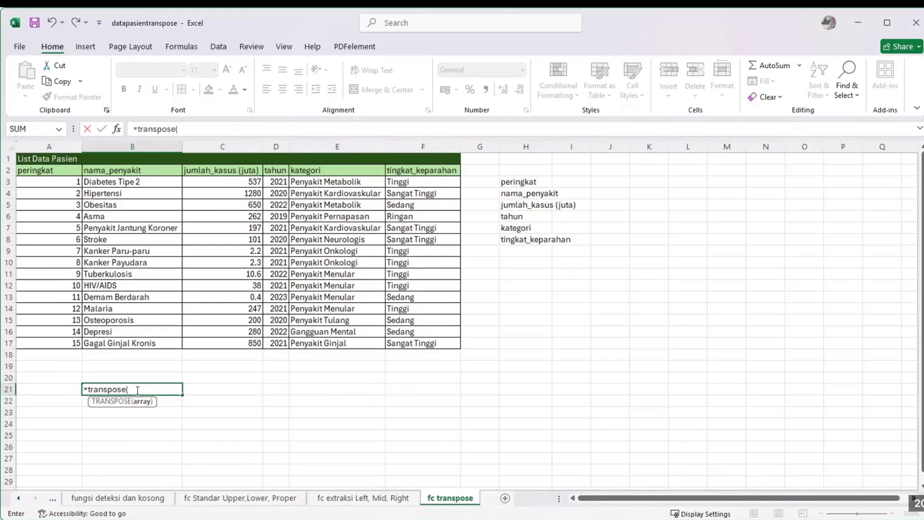
pyautogui.click(138, 186)
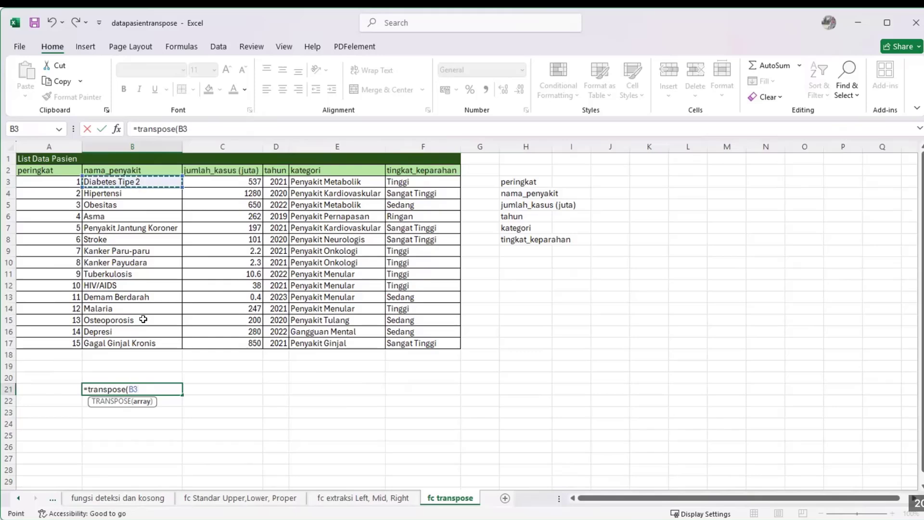
pyautogui.keyDown('shift'); pyautogui.click(148, 341); pyautogui.keyUp('shift')
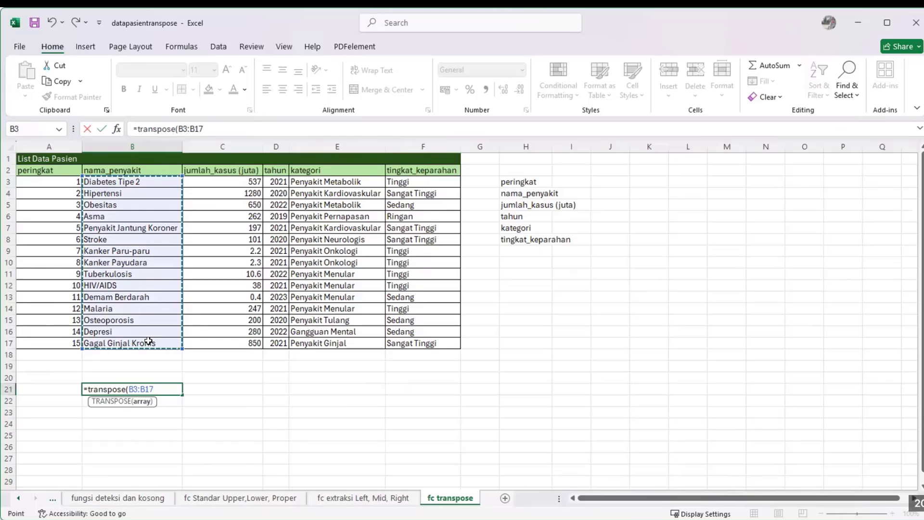
pyautogui.press('Return')
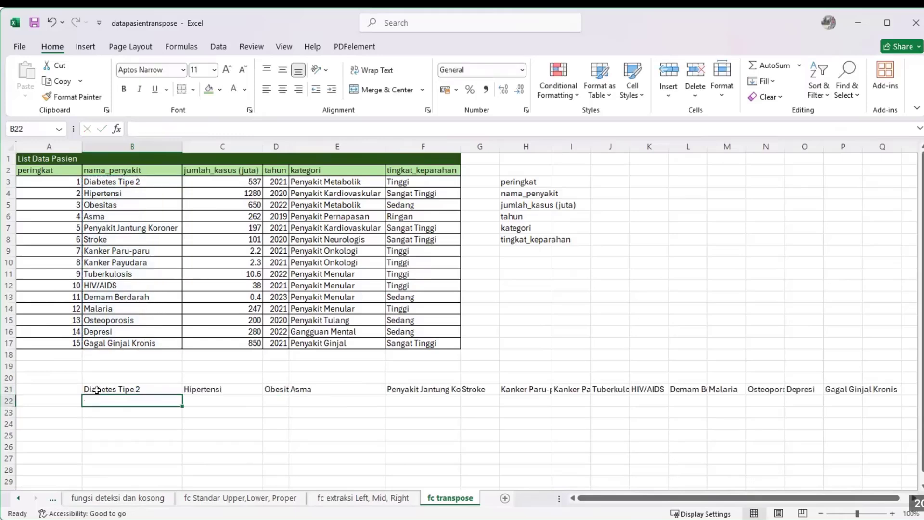
pyautogui.moveTo(96, 389); pyautogui.dragTo(880, 392)
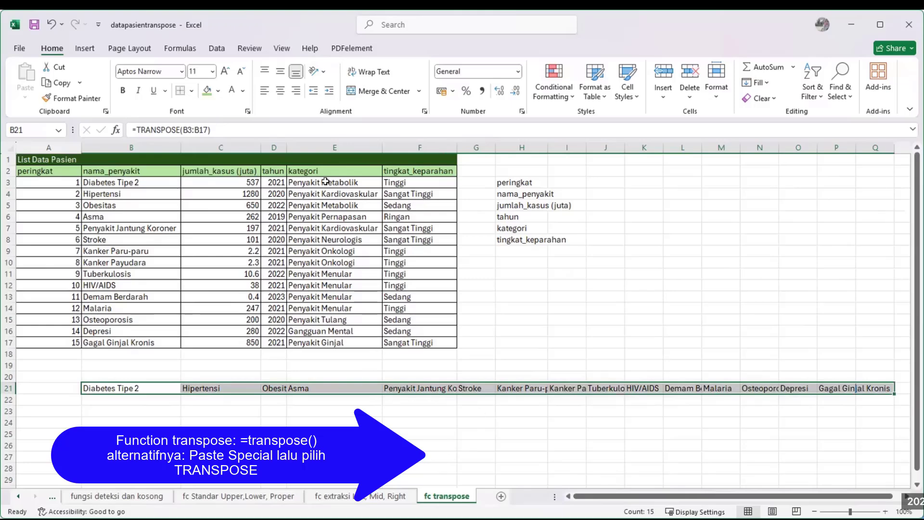
# Step: Copy the kategori values in E3:E17 and paste them at B23 with Paste Special using the Transpose option
pyautogui.moveTo(325, 180); pyautogui.dragTo(331, 343)
pyautogui.hotkey('ctrl', 'c')
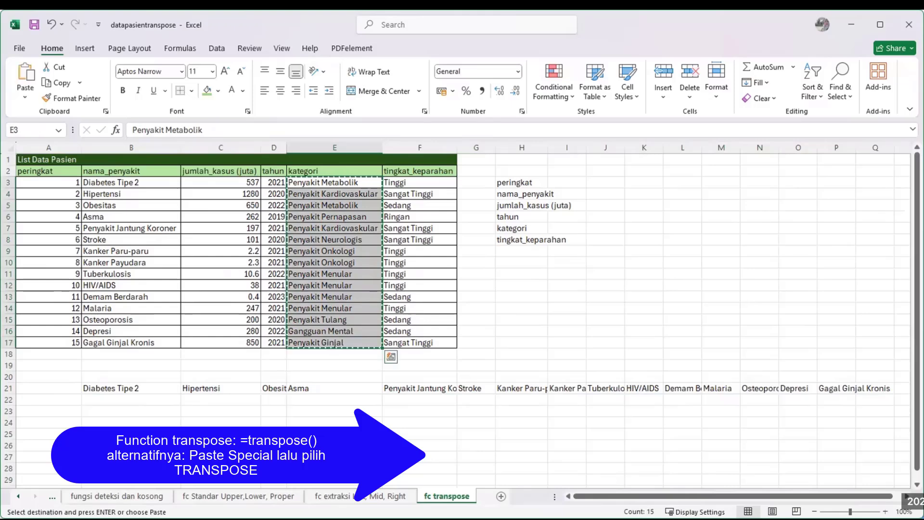
pyautogui.click(122, 410)
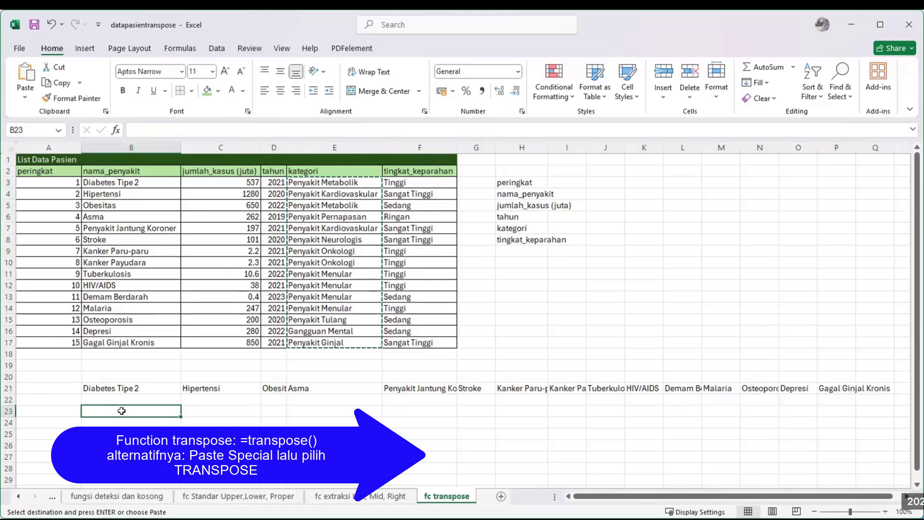
pyautogui.rightClick(121, 411)
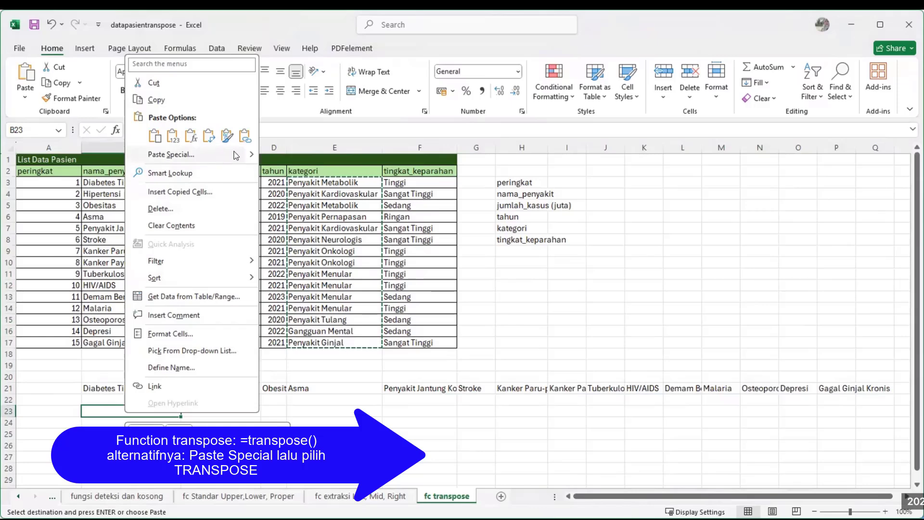
pyautogui.moveTo(249, 155)
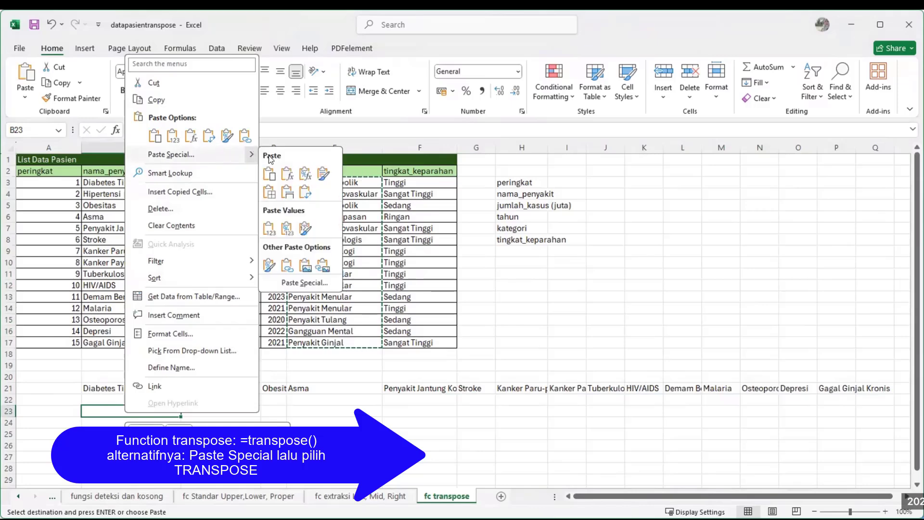
pyautogui.click(316, 286)
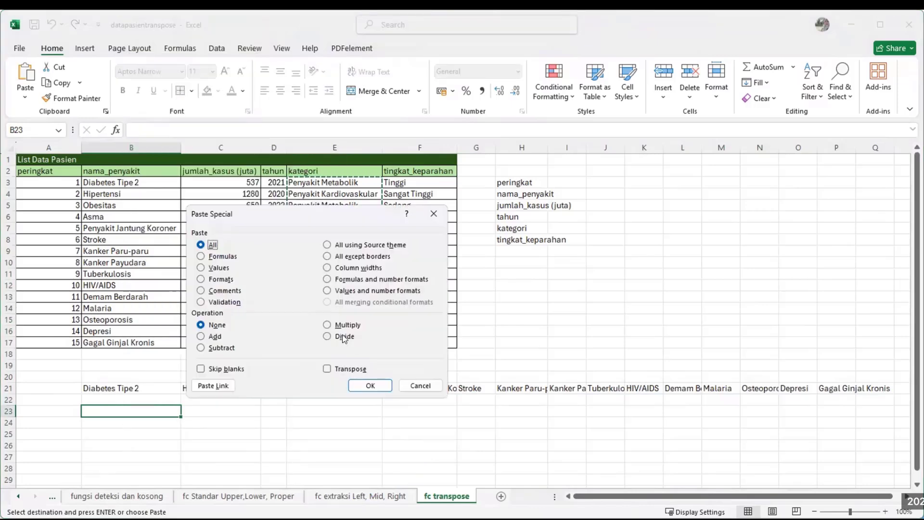
pyautogui.click(326, 368)
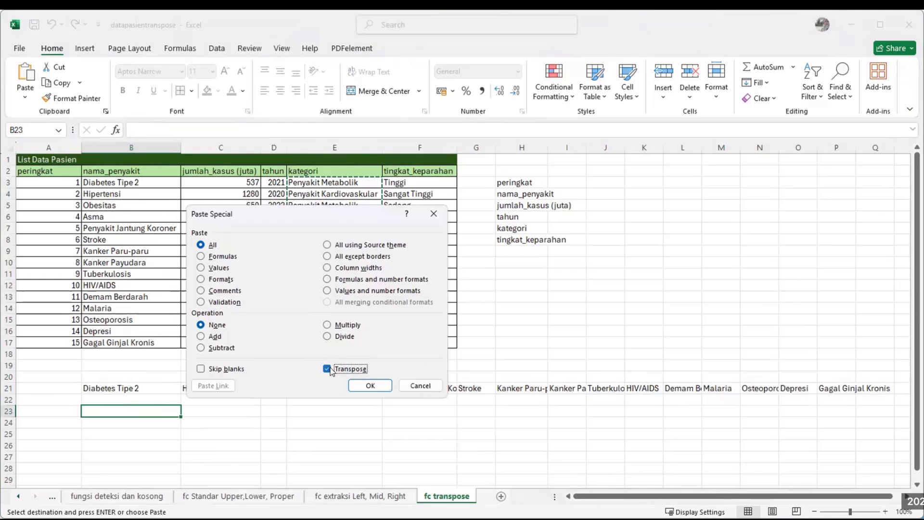
pyautogui.click(360, 385)
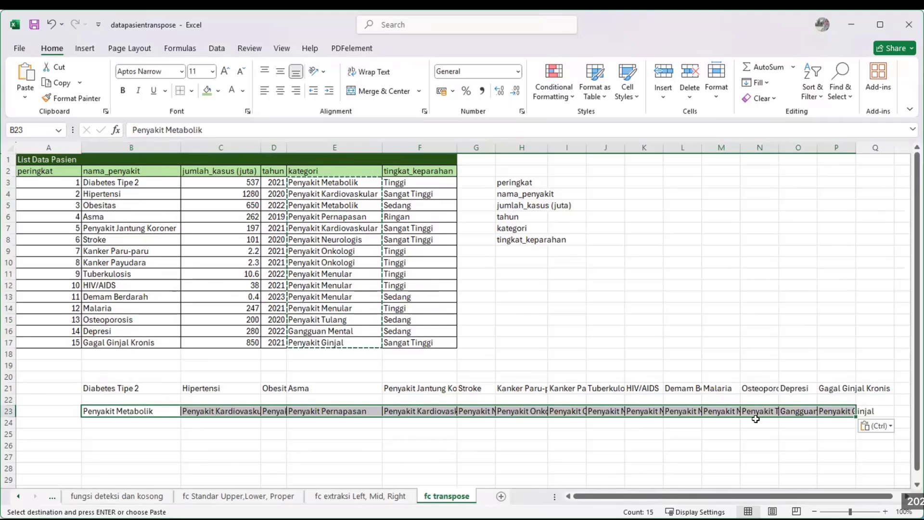
pyautogui.click(606, 308)
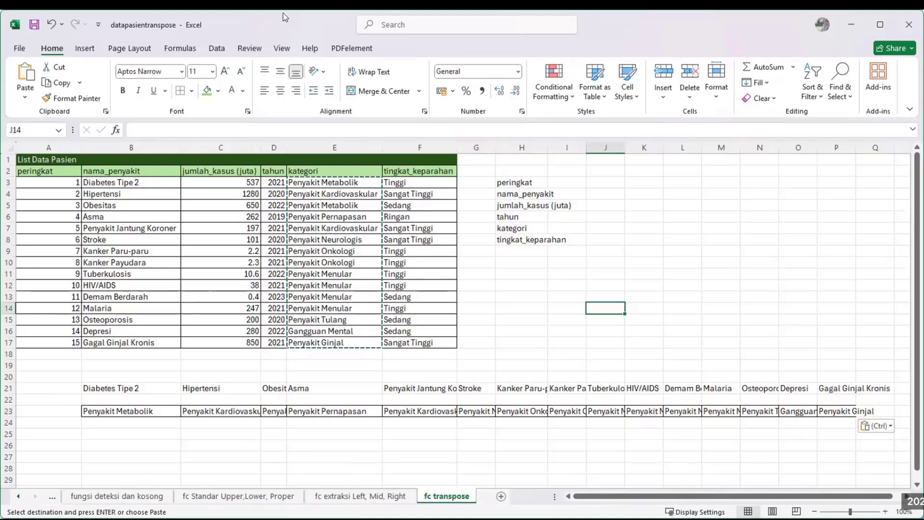
# Step: Copy the whole List Data Pasien table A1:F17, paste it transposed at B27 with Paste Special, and undo the paste
pyautogui.click(35, 159)
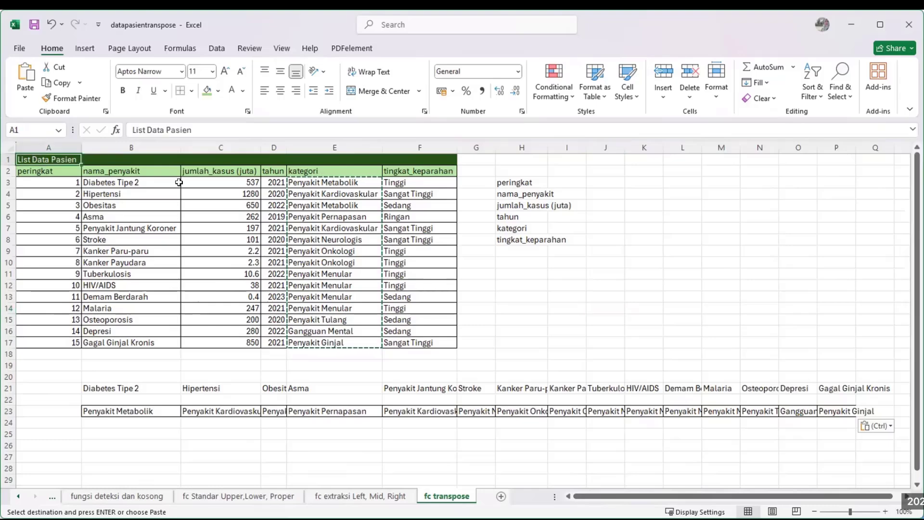
pyautogui.keyDown('shift'); pyautogui.click(432, 340); pyautogui.keyUp('shift')
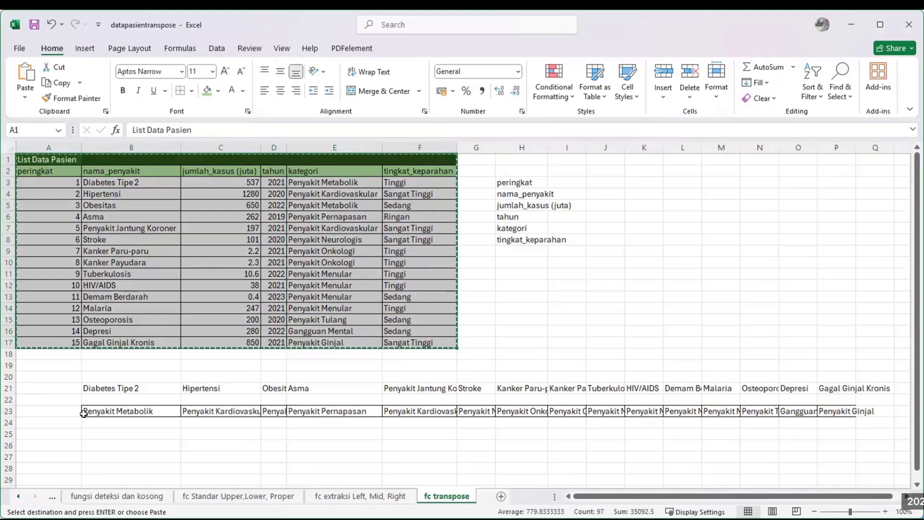
pyautogui.scroll(-2, 97, 392)
pyautogui.click(97, 390)
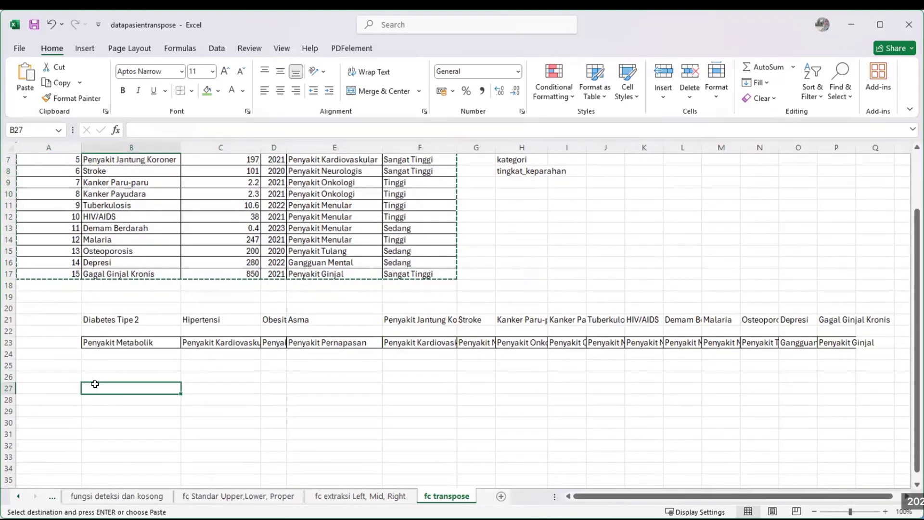
pyautogui.rightClick(94, 384)
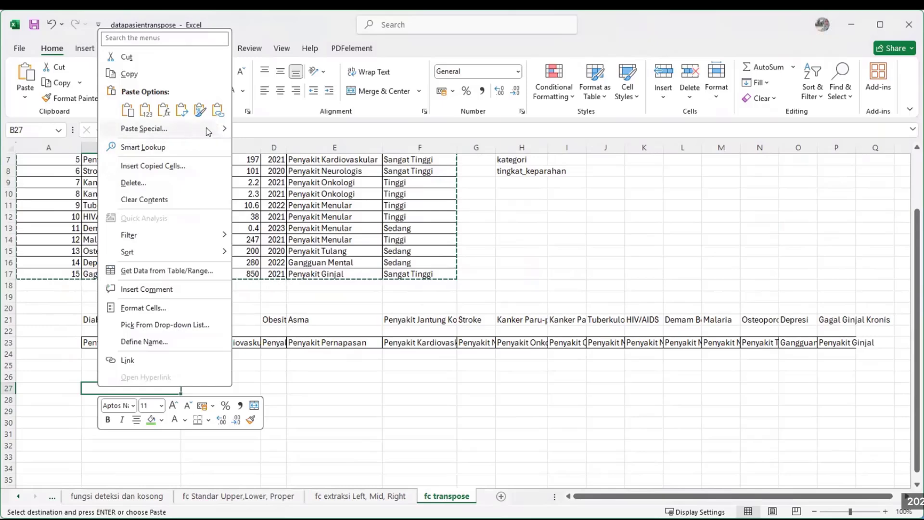
pyautogui.moveTo(221, 130)
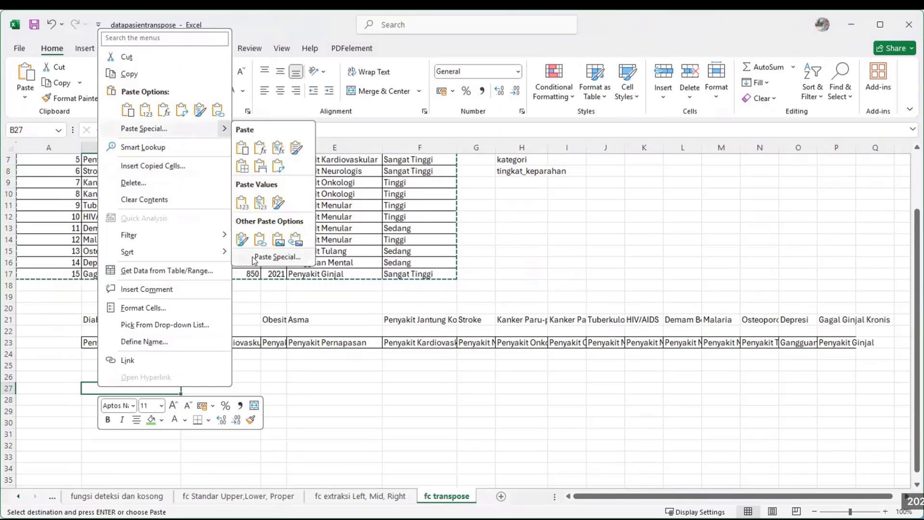
pyautogui.click(255, 262)
pyautogui.click(262, 342)
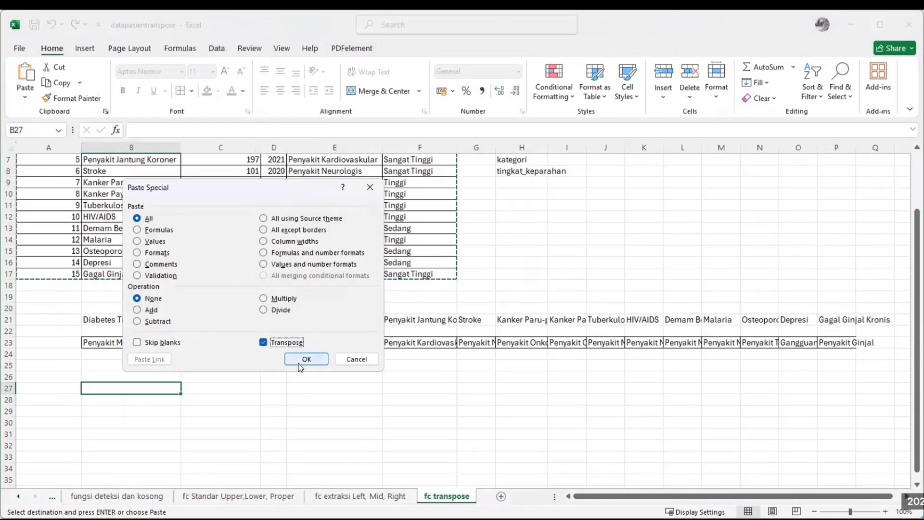
pyautogui.press('Return')
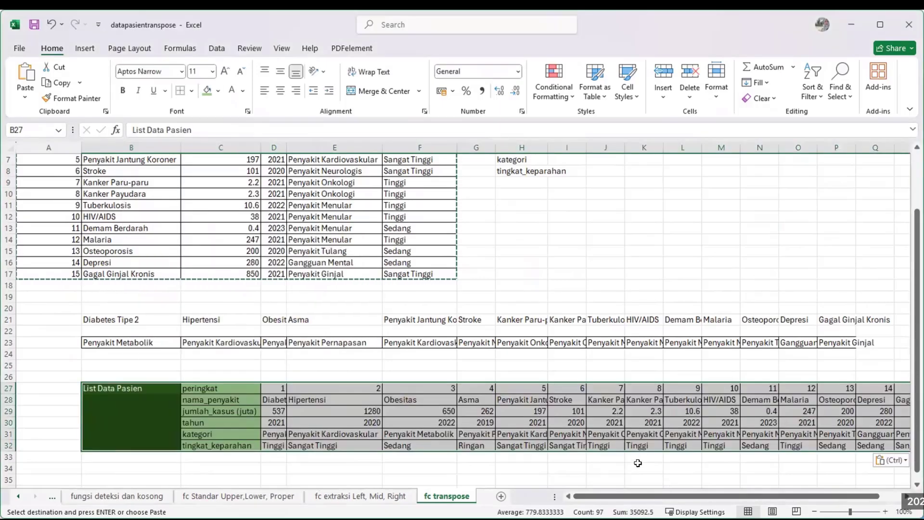
pyautogui.hotkey('ctrl', 'z')
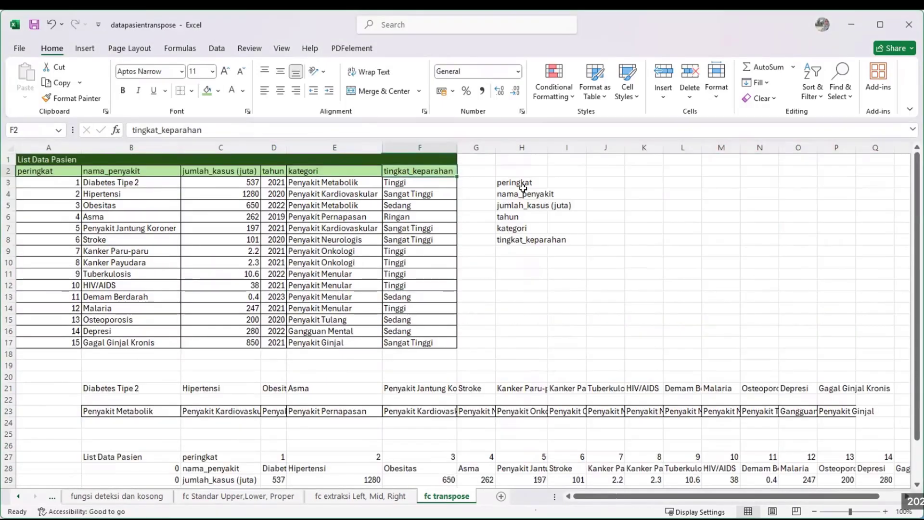
# Step: Extend the TRANSPOSE formula's array in H3 to A2:F17 so it turns the whole disease table
pyautogui.moveTo(518, 181); pyautogui.dragTo(529, 239)
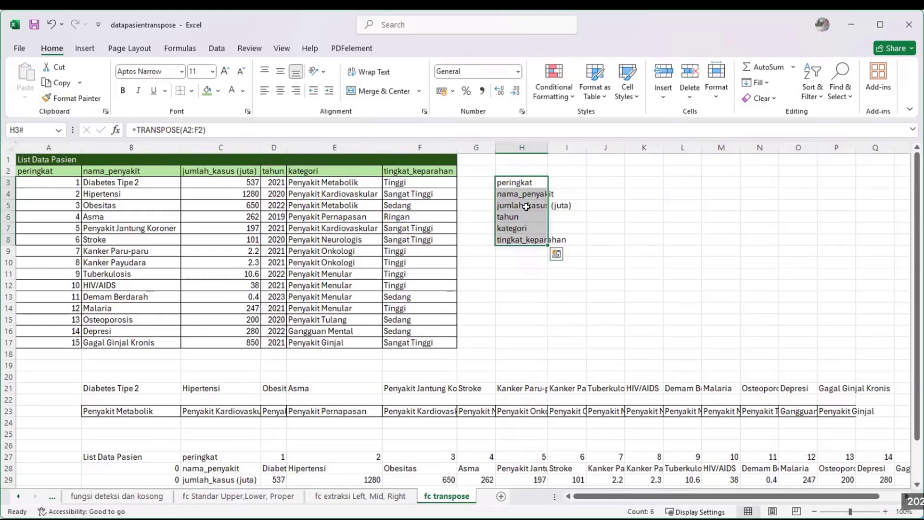
pyautogui.doubleClick(531, 181)
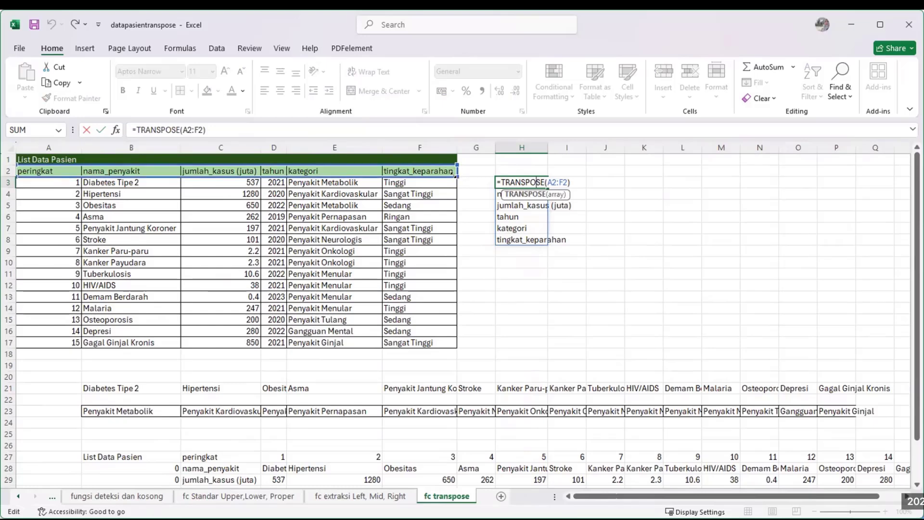
pyautogui.moveTo(453, 173); pyautogui.dragTo(454, 346)
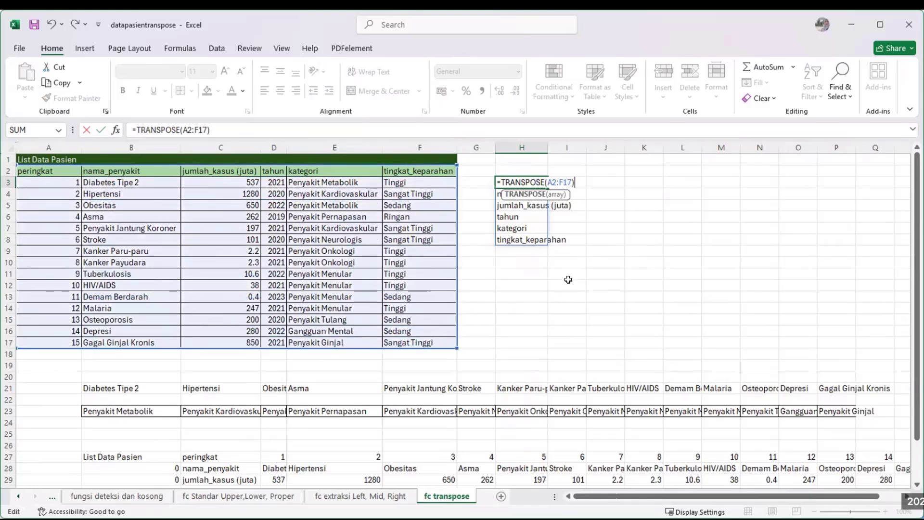
pyautogui.press('Return')
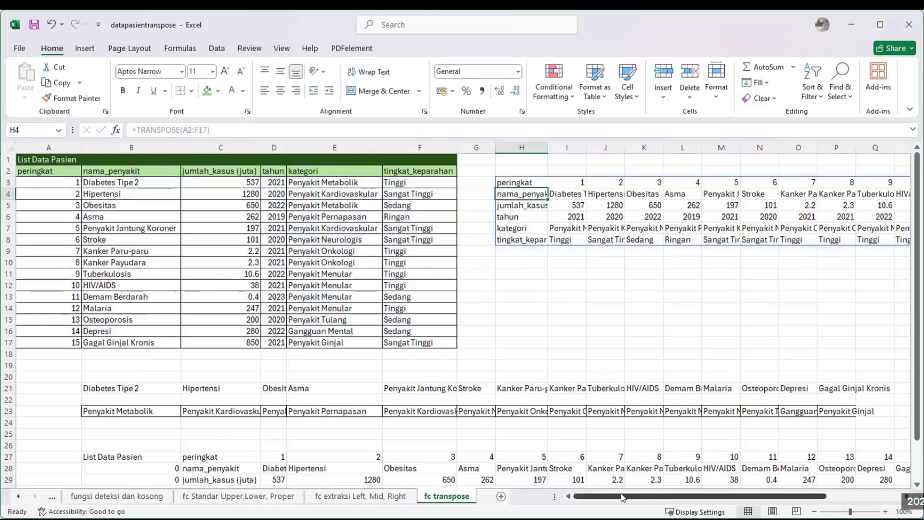
pyautogui.moveTo(736, 496)
pyautogui.mouseDown()
pyautogui.moveTo(811, 497)
pyautogui.moveTo(735, 497)
pyautogui.mouseUp()
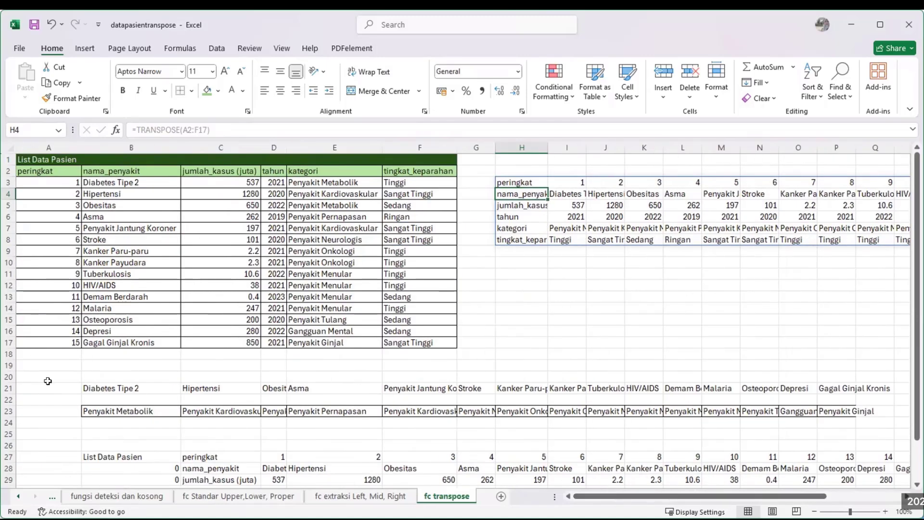
# Step: Delete the practice transpose results in rows 21 to 34 below the source table and remove their leftover cell borders
pyautogui.moveTo(48, 381); pyautogui.dragTo(842, 471)
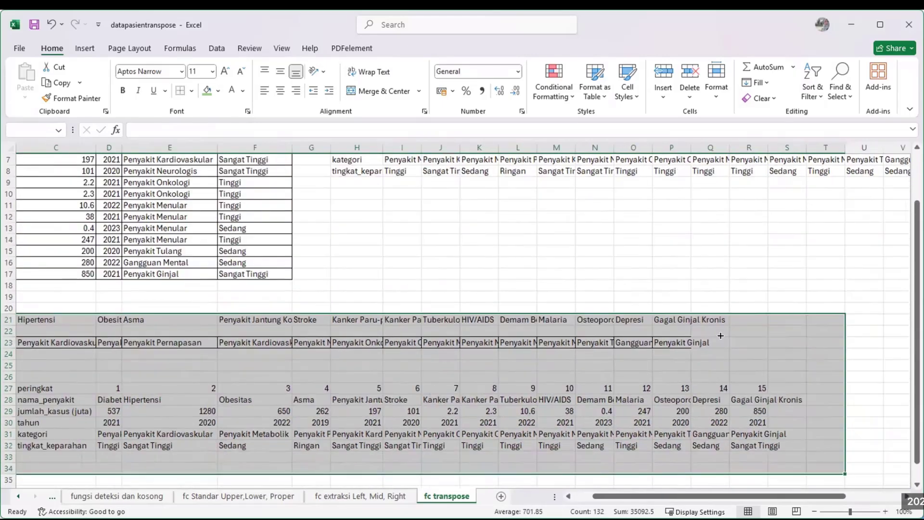
pyautogui.moveTo(720, 336); pyautogui.dragTo(720, 335)
pyautogui.press('Delete')
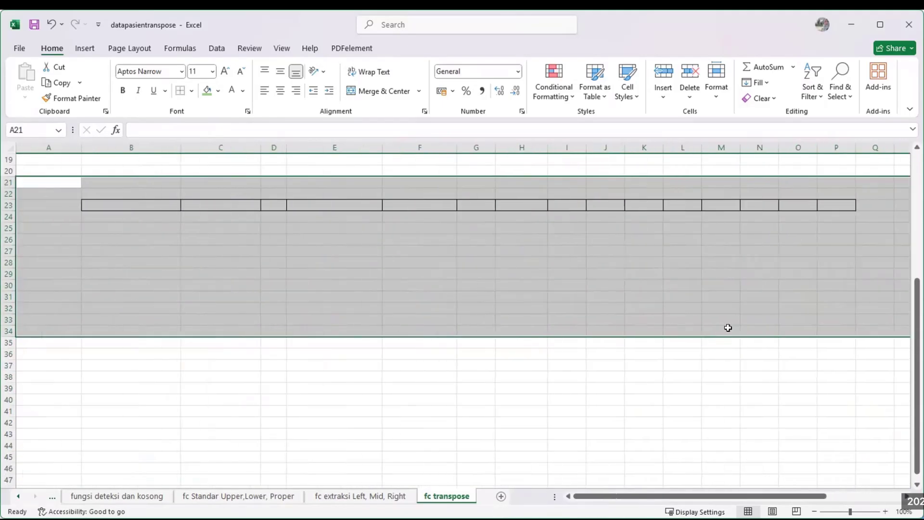
pyautogui.click(195, 95)
pyautogui.scroll(6, 691, 319)
# Step: Select H3:X9 to review the full width of the transposed table, and deselect it
pyautogui.moveTo(511, 180); pyautogui.dragTo(501, 260)
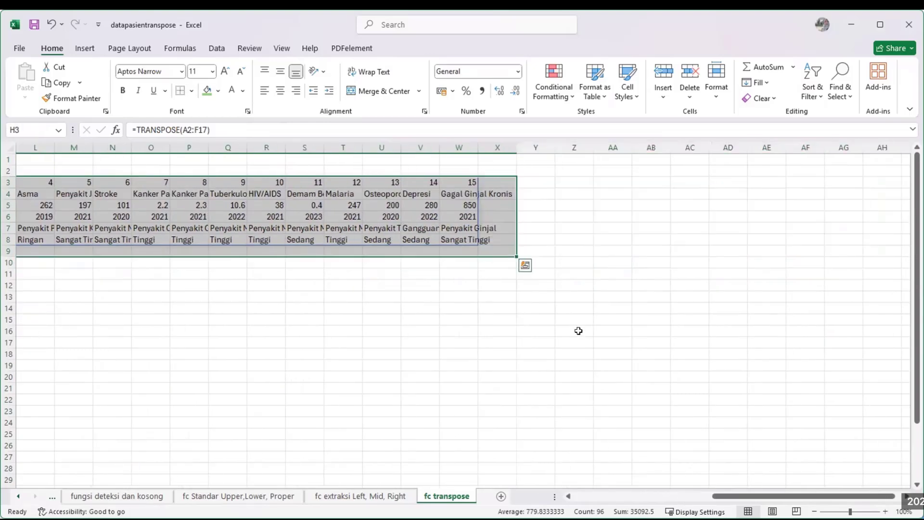
pyautogui.moveTo(735, 496); pyautogui.dragTo(596, 496)
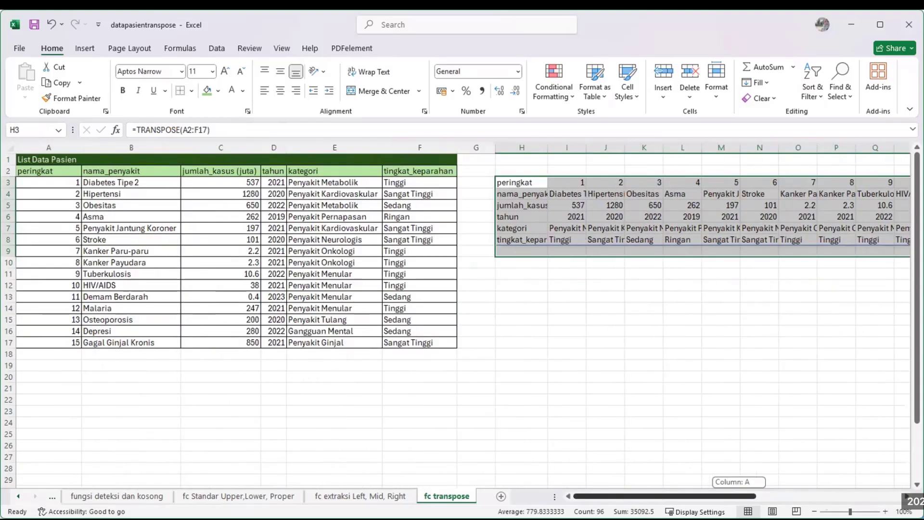
pyautogui.click(604, 325)
# Step: Enter the heading Duplikasi Data in H11 below the transposed table
pyautogui.click(503, 295)
pyautogui.click(508, 265)
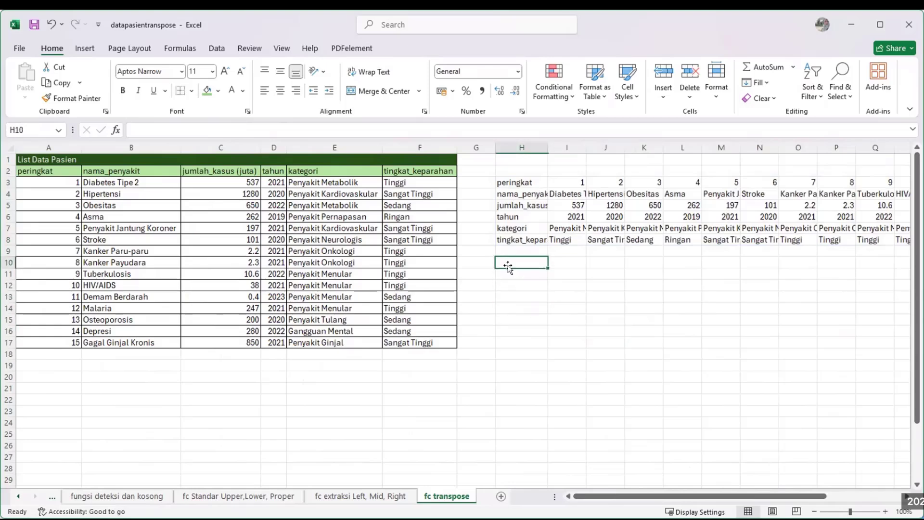
pyautogui.click(506, 275)
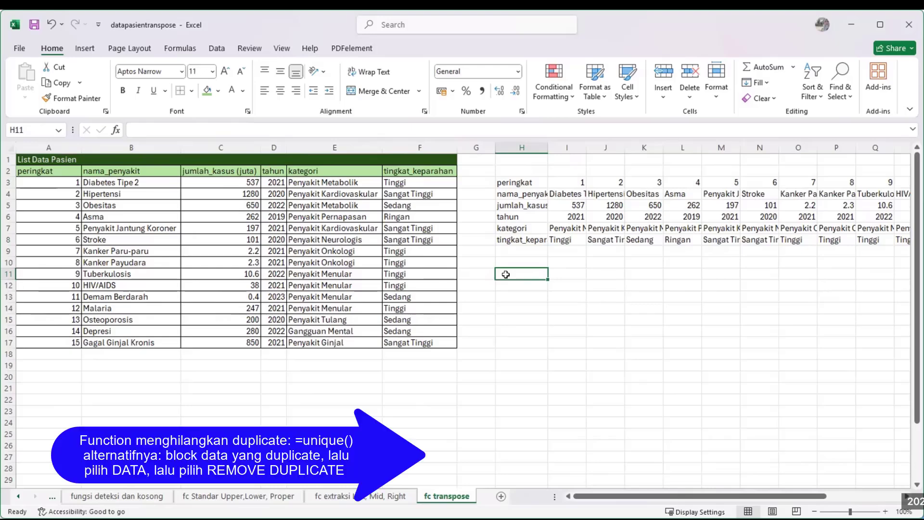
pyautogui.write('Duplika')
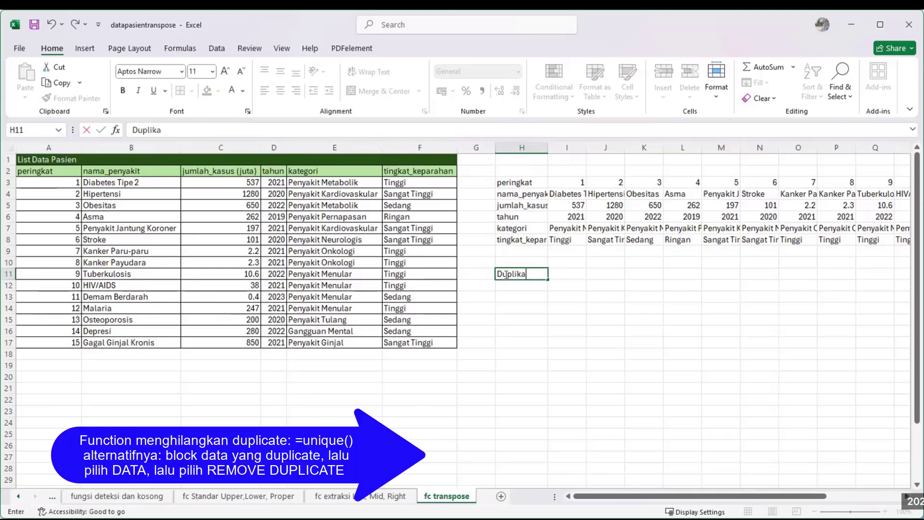
pyautogui.write('si Data')
pyautogui.click(503, 291)
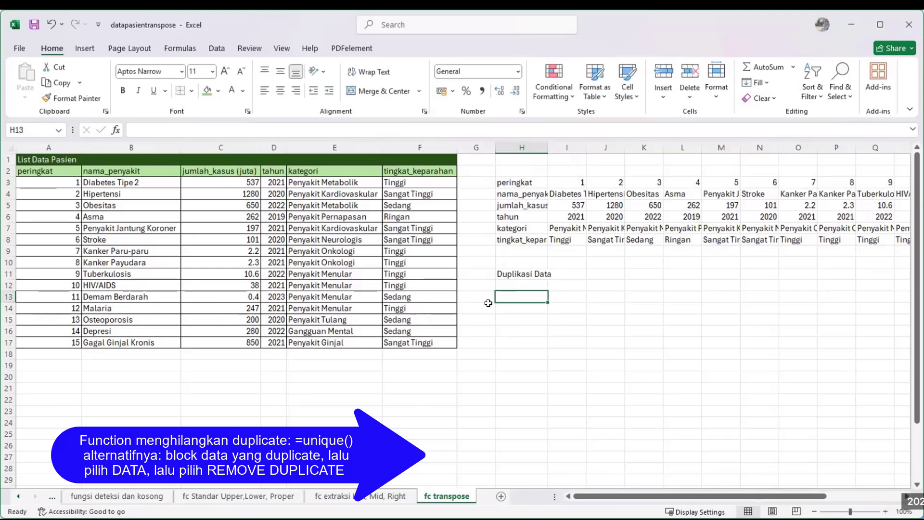
# Step: Copy the kategori values in E3:E17 and paste them under the Duplikasi Data heading, starting at H12
pyautogui.click(325, 181)
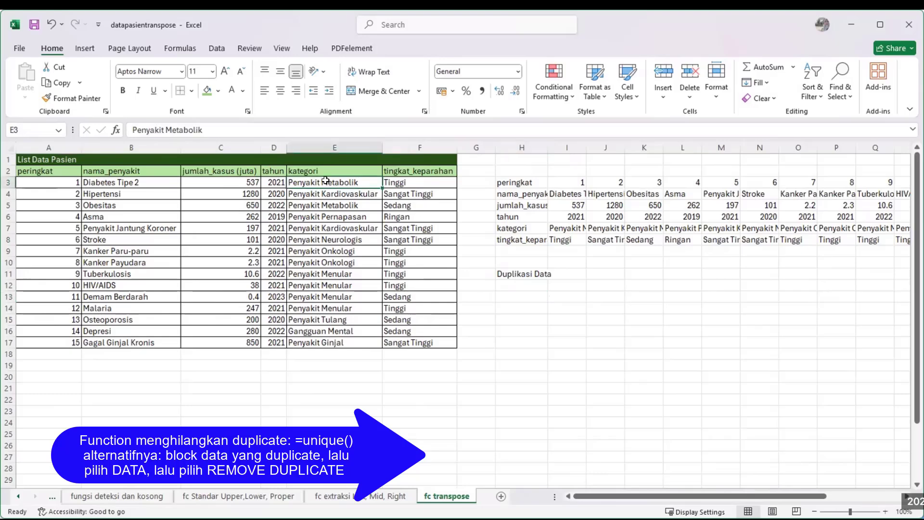
pyautogui.hotkey('ctrl', 'shift', 'Down')
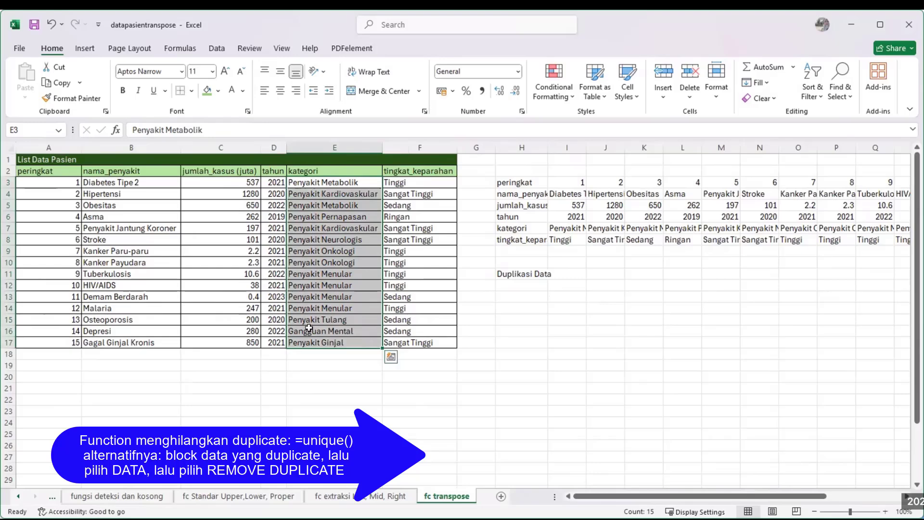
pyautogui.click(594, 351)
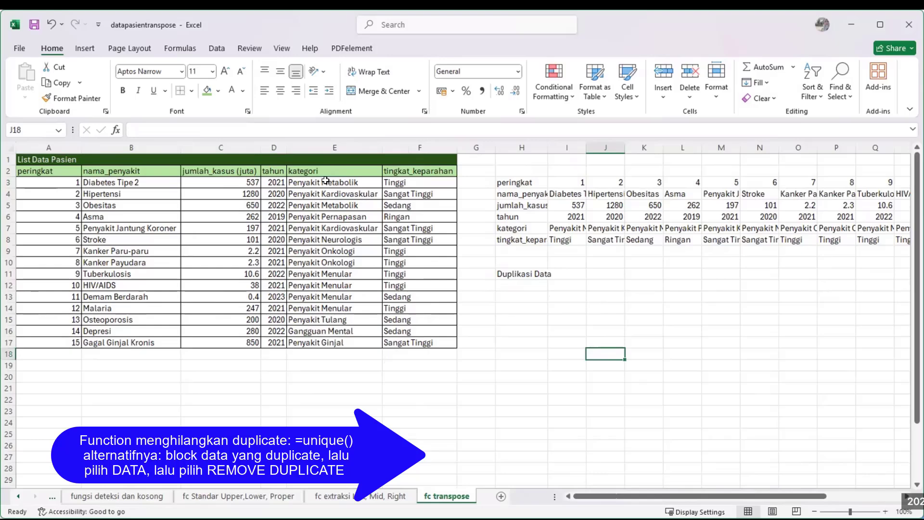
pyautogui.moveTo(326, 181); pyautogui.dragTo(341, 334)
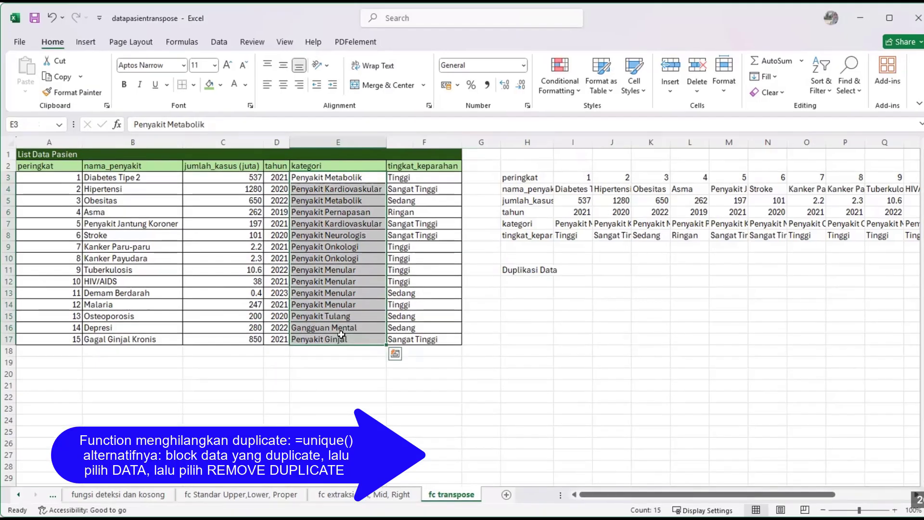
pyautogui.hotkey('ctrl', 'c')
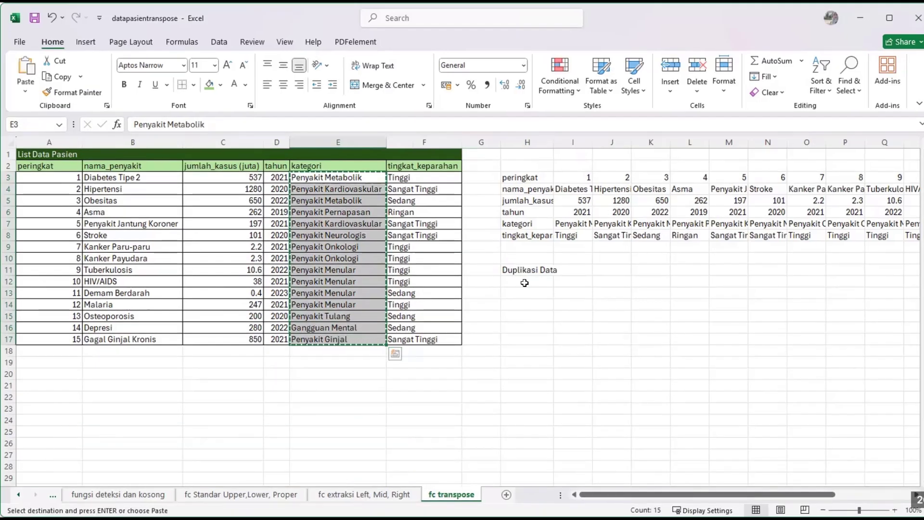
pyautogui.moveTo(525, 283)
pyautogui.mouseDown()
pyautogui.moveTo(531, 388)
pyautogui.moveTo(524, 283)
pyautogui.mouseUp()
pyautogui.hotkey('ctrl', 'v')
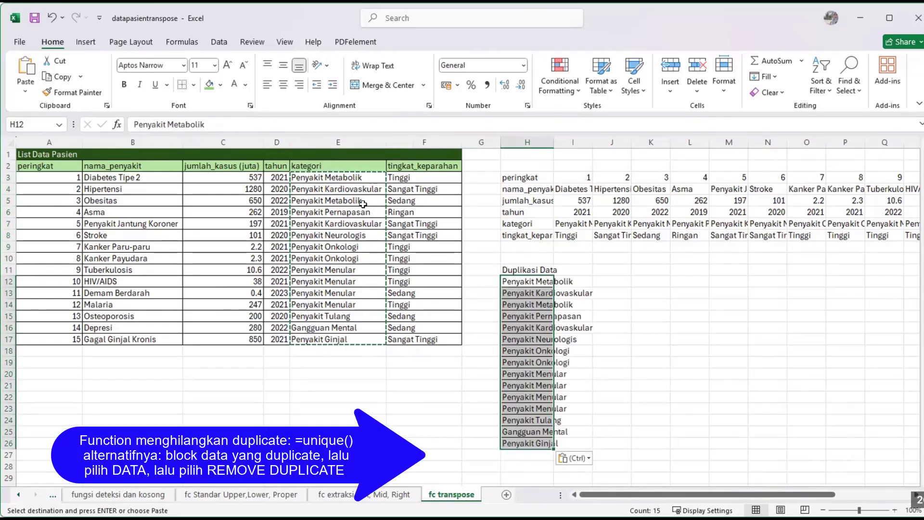
# Step: Widen column H to fit its longest entry, including the pasted kategori values
pyautogui.moveTo(551, 138); pyautogui.dragTo(551, 138)
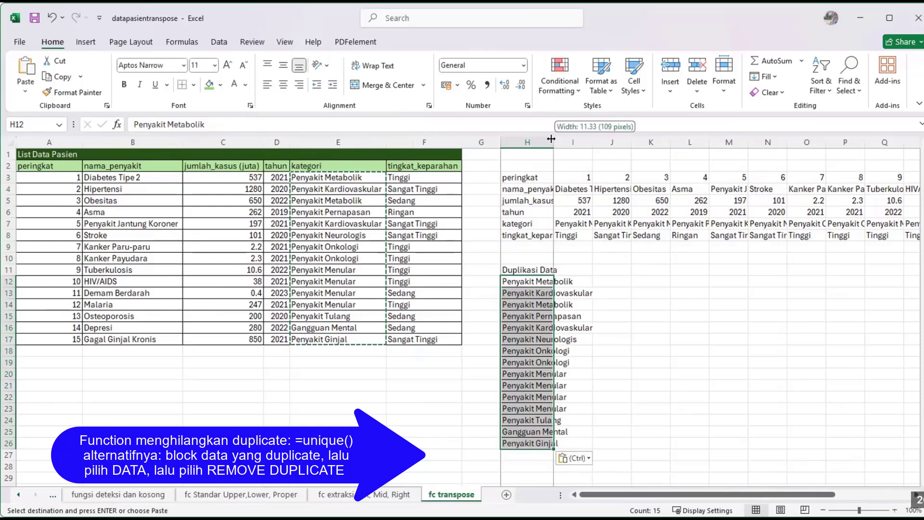
pyautogui.doubleClick(551, 138)
pyautogui.click(549, 312)
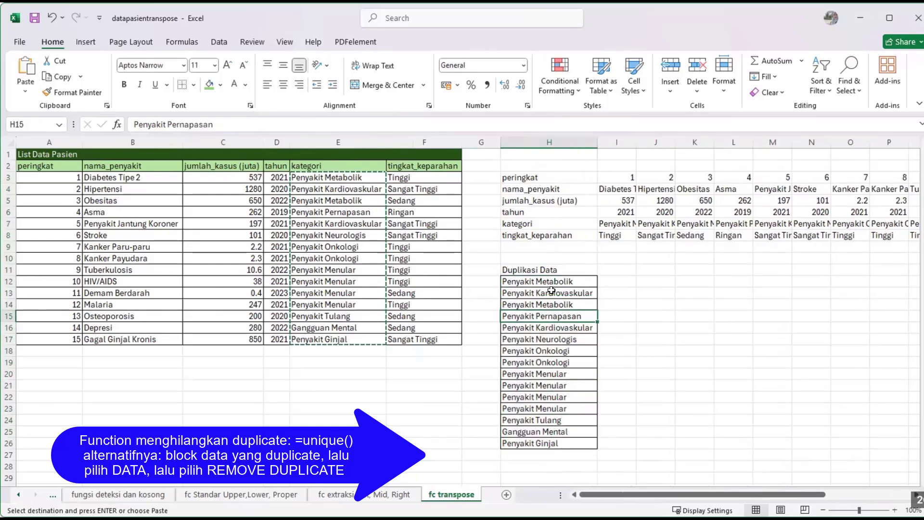
# Step: Remove the duplicate values from the kategori list in H12:H26 under Duplikasi Data, and look over the remaining entries
pyautogui.moveTo(550, 281); pyautogui.dragTo(565, 436)
pyautogui.press('Escape')
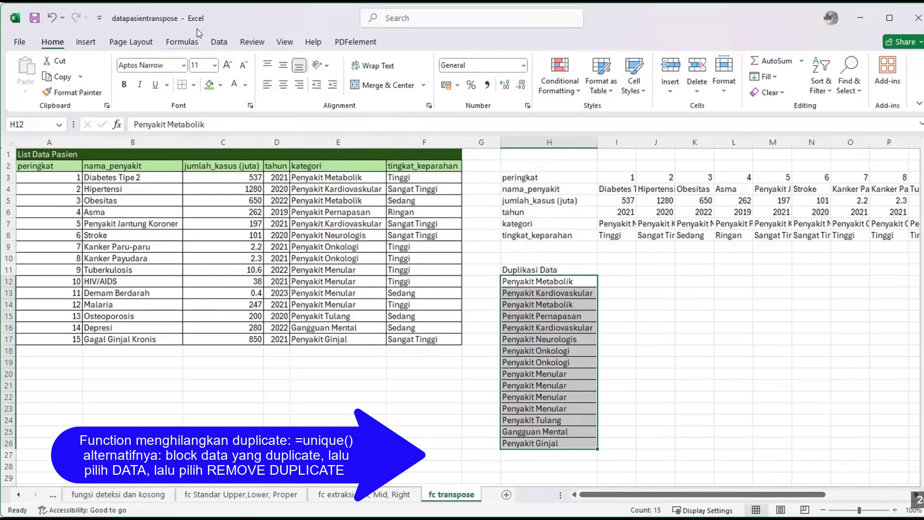
pyautogui.click(218, 43)
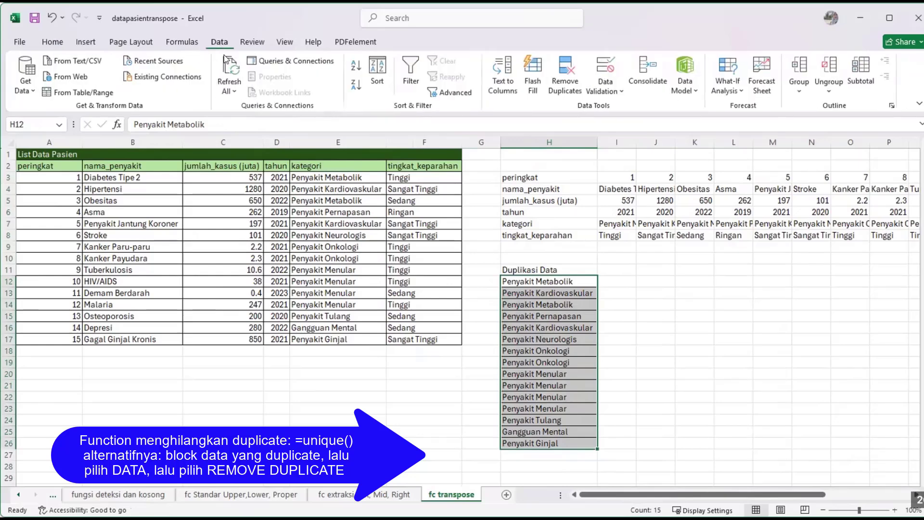
pyautogui.click(566, 72)
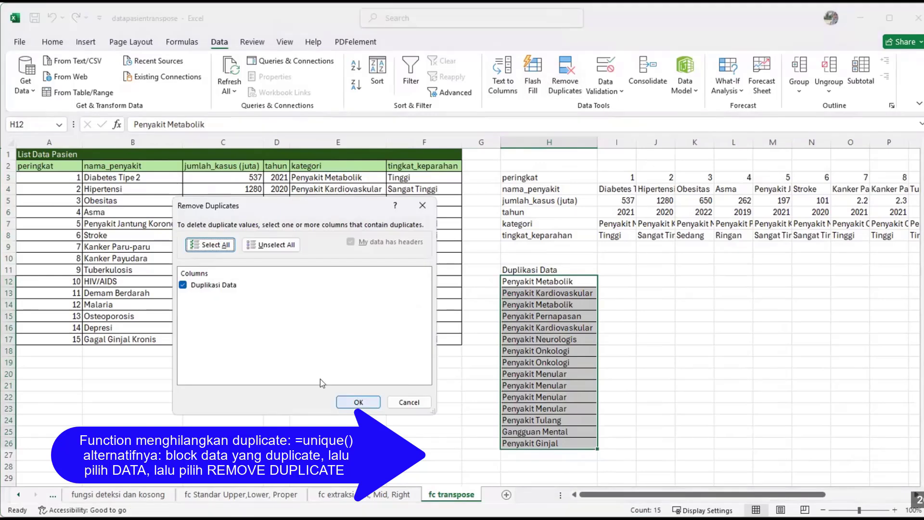
pyautogui.click(358, 402)
pyautogui.click(518, 333)
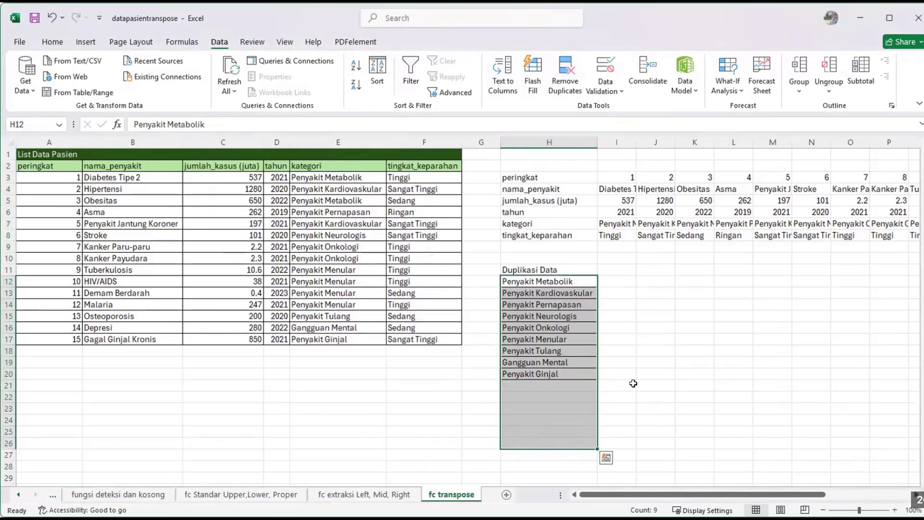
pyautogui.click(652, 373)
pyautogui.moveTo(548, 281); pyautogui.dragTo(563, 372)
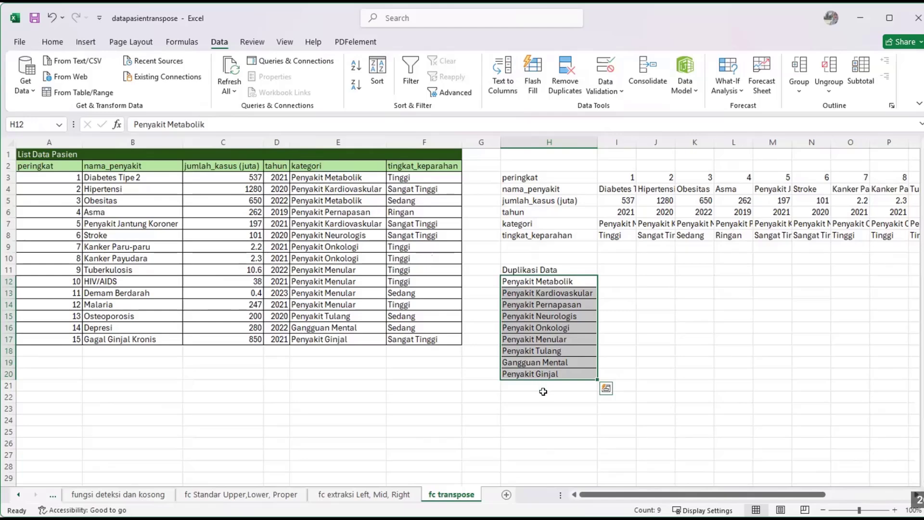
pyautogui.click(655, 272)
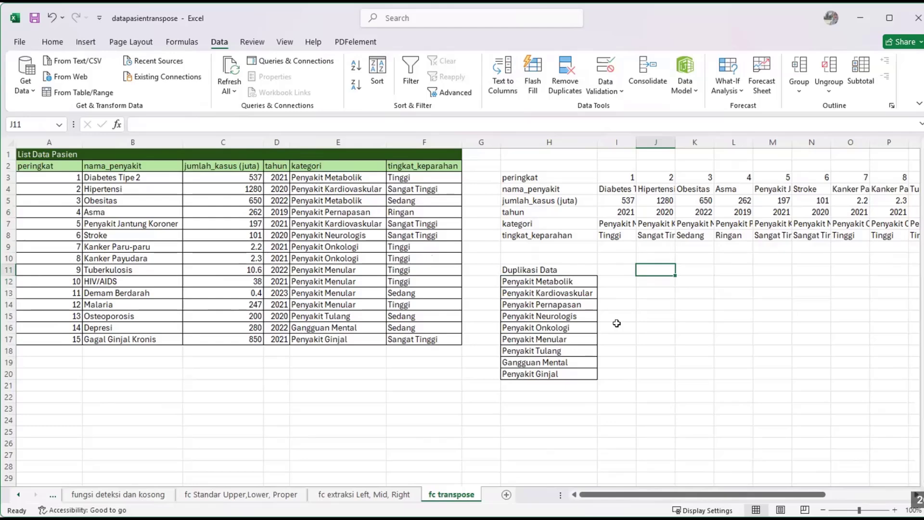
pyautogui.click(628, 273)
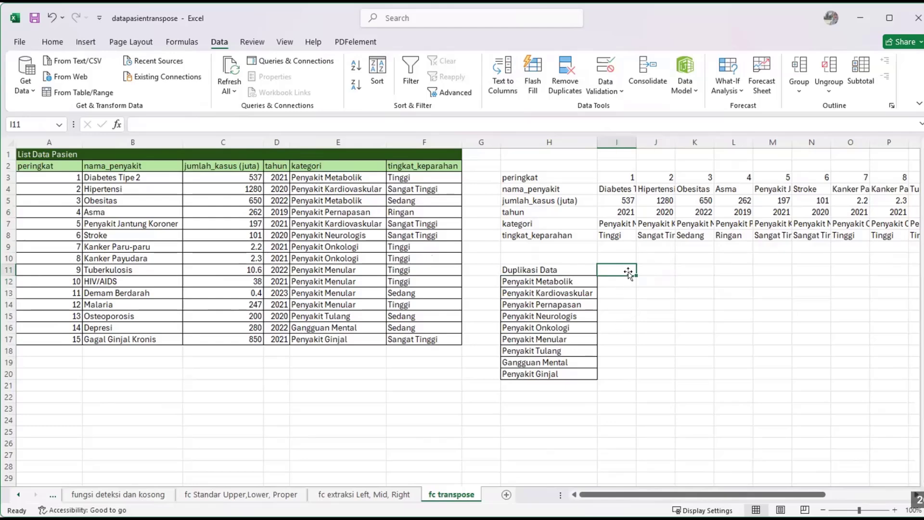
# Step: Enter =UNIQUE(F3:F17) in H22 to list the distinct tingkat_keparahan values, and look over the results
pyautogui.click(563, 396)
pyautogui.write('=unique')
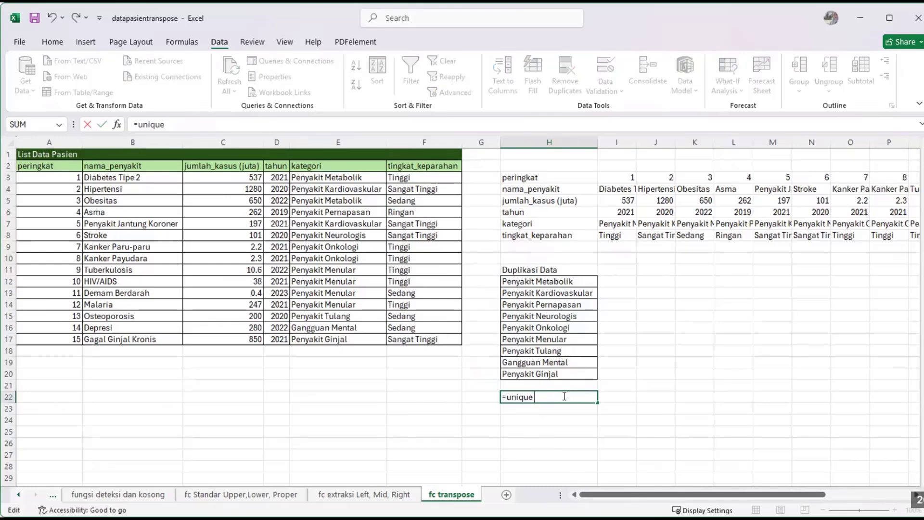
pyautogui.press('BackSpace')
pyautogui.write('(')
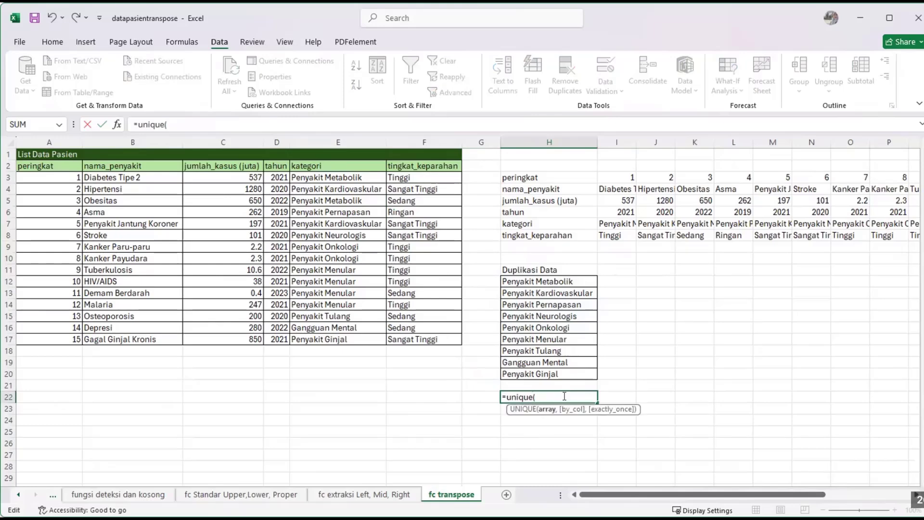
pyautogui.click(434, 182)
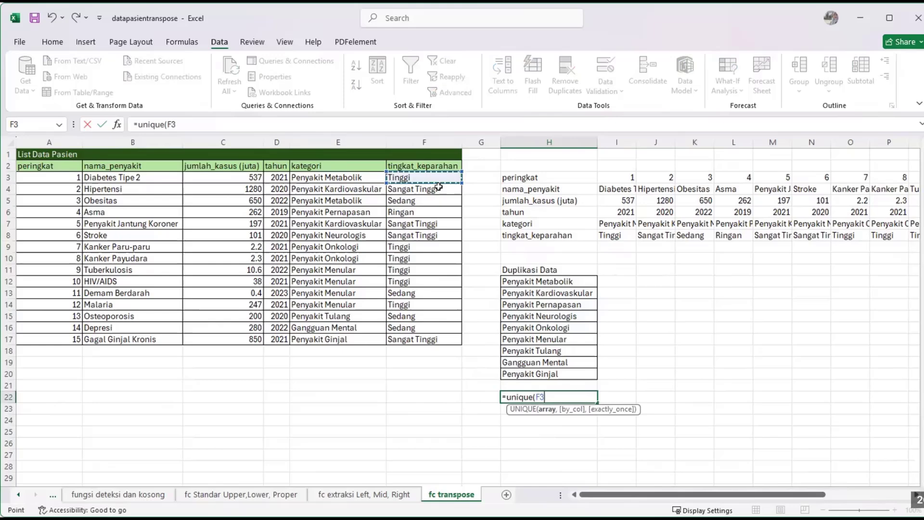
pyautogui.keyDown('shift'); pyautogui.click(424, 336); pyautogui.keyUp('shift')
pyautogui.press('Return')
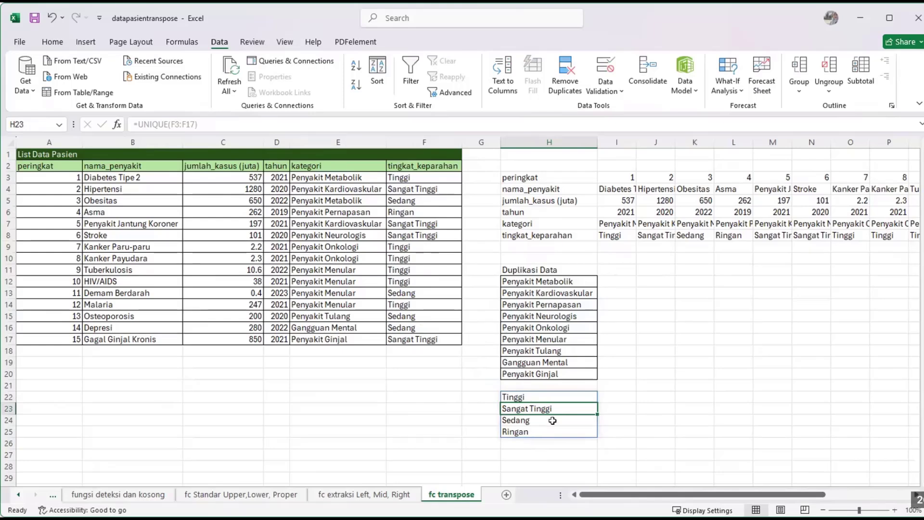
pyautogui.click(610, 398)
pyautogui.moveTo(539, 395); pyautogui.dragTo(536, 433)
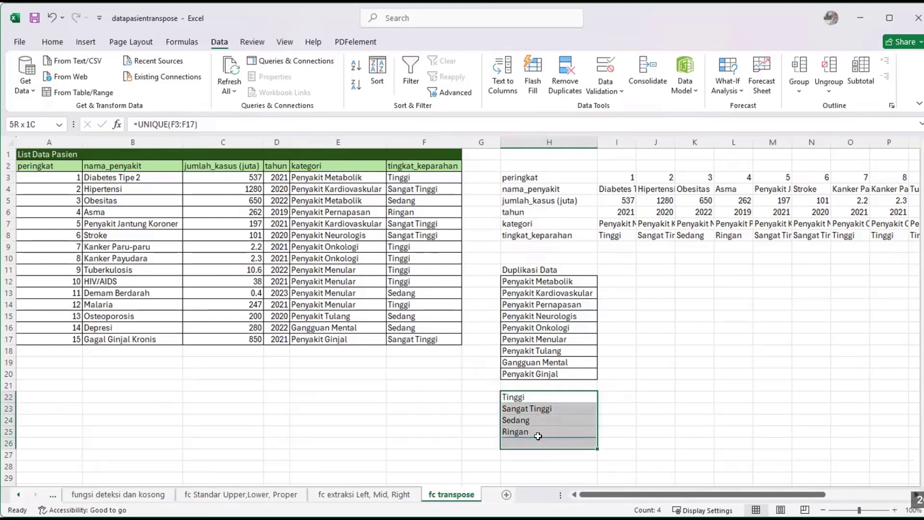
pyautogui.click(683, 374)
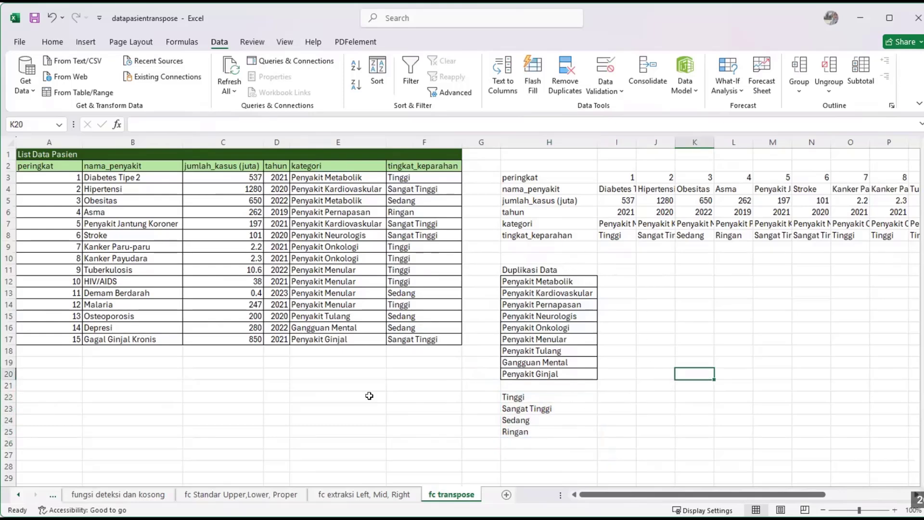
# Step: Enter =TRANSPOSE(UNIQUE(F3:F17)) in B21 and widen column D so its entry in the resulting row fits
pyautogui.click(139, 384)
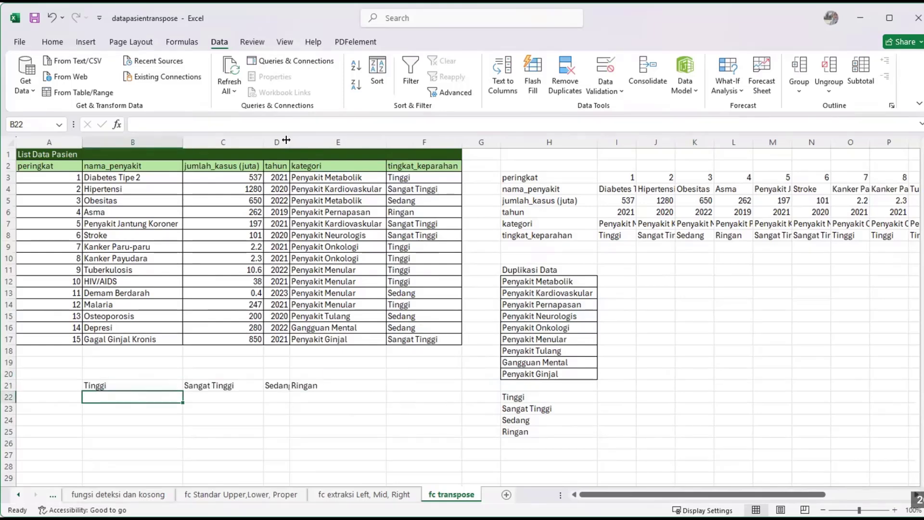
pyautogui.moveTo(287, 139); pyautogui.dragTo(330, 140)
pyautogui.click(121, 383)
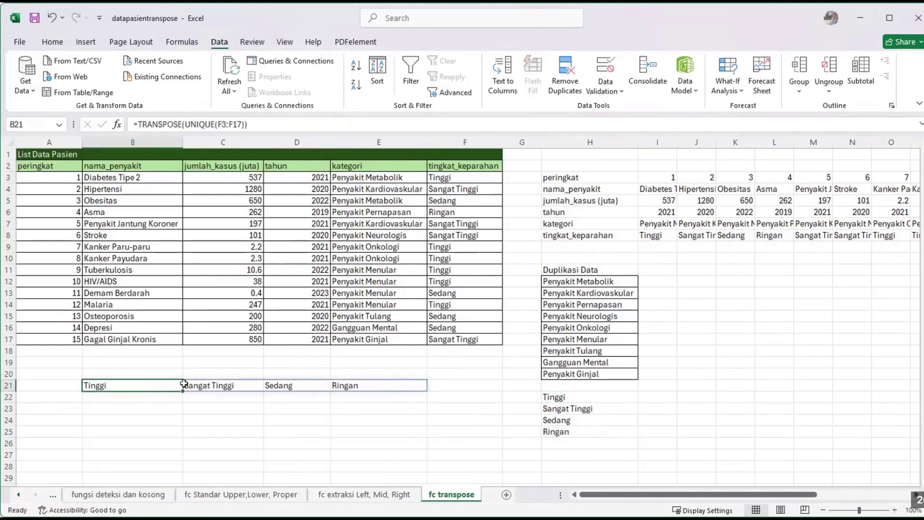
pyautogui.click(247, 386)
pyautogui.click(314, 388)
pyautogui.click(356, 390)
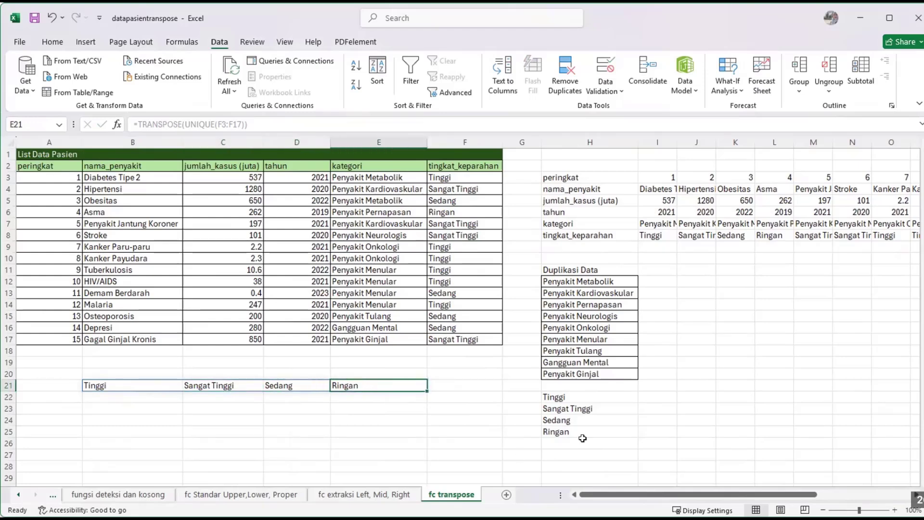
# Step: Delete the vertical list of unique tingkat_keparahan values in H22:H25
pyautogui.moveTo(575, 397); pyautogui.dragTo(579, 433)
pyautogui.press('Delete')
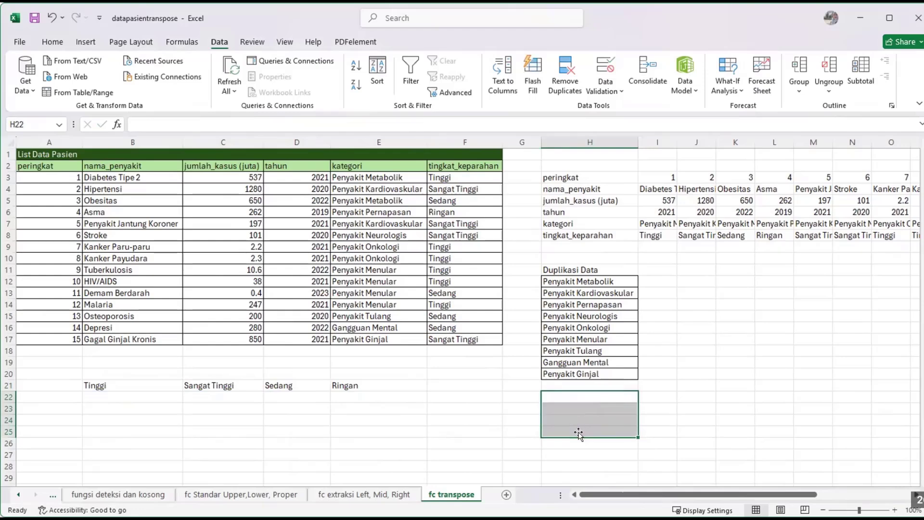
pyautogui.click(681, 408)
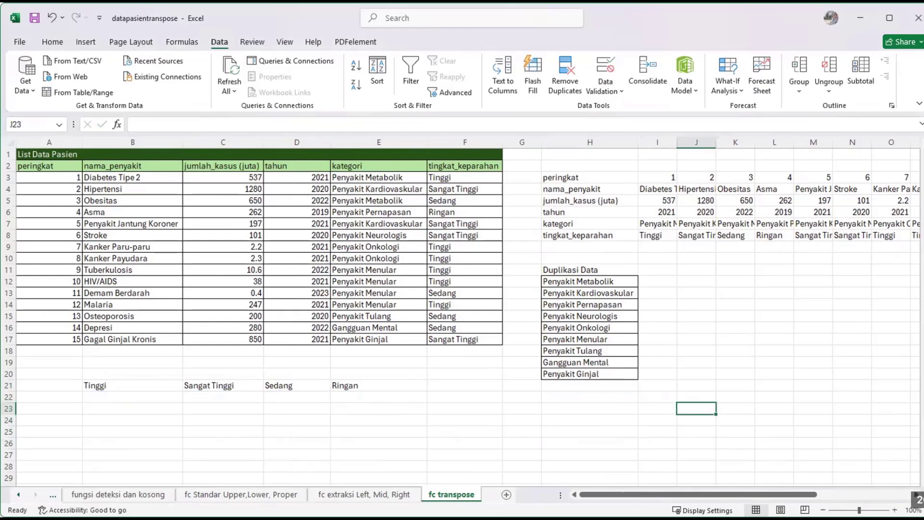
pyautogui.click(62, 396)
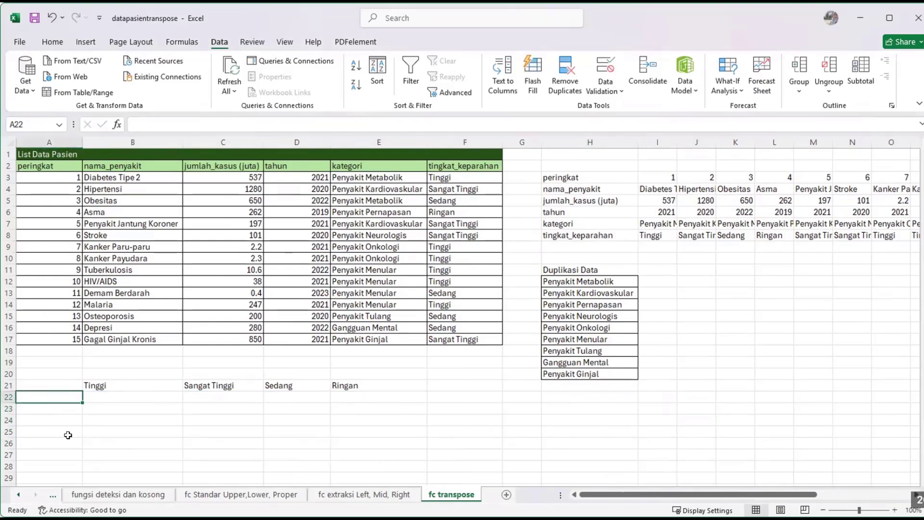
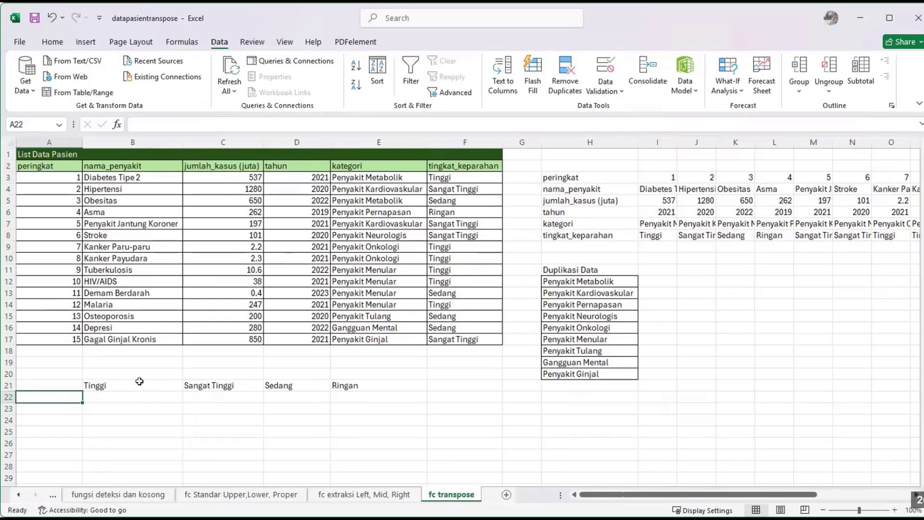
# Step: Add SORT around UNIQUE in the B21 formula so it reads =TRANSPOSE(SORT(UNIQUE(F3:F17)))
pyautogui.click(131, 383)
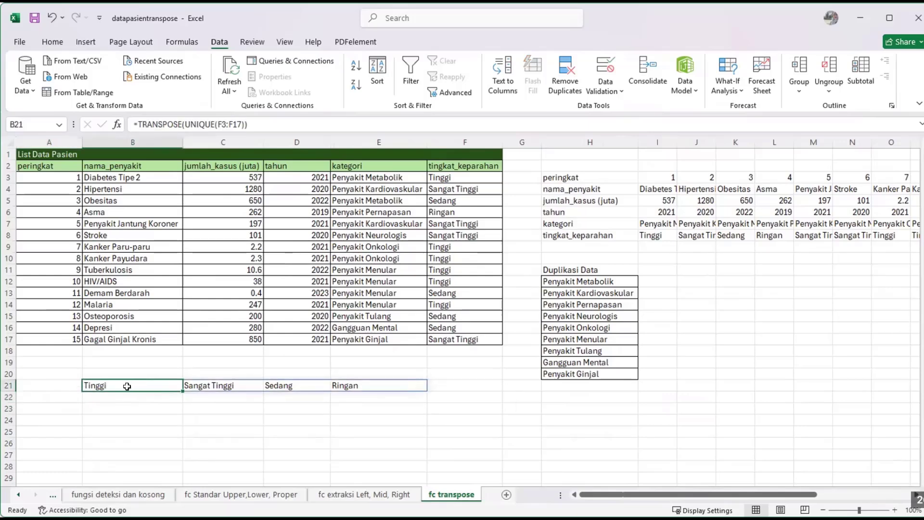
pyautogui.doubleClick(129, 387)
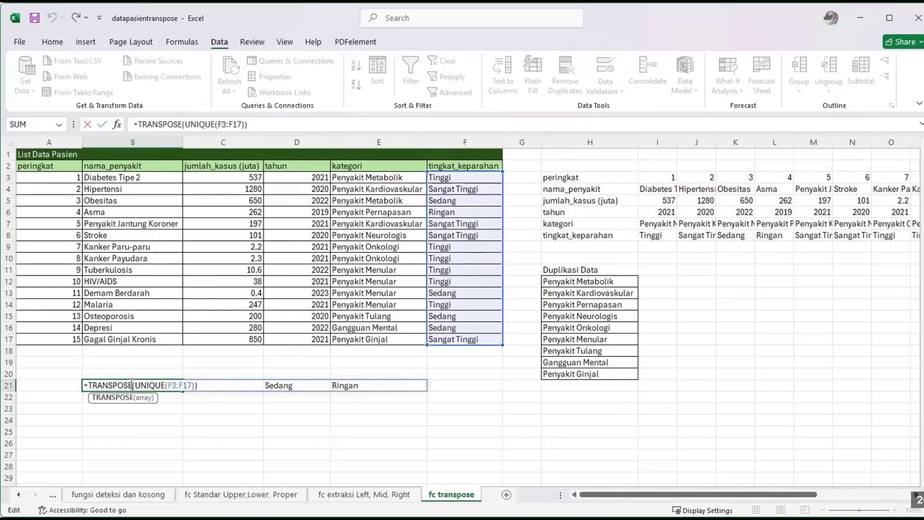
pyautogui.write('(')
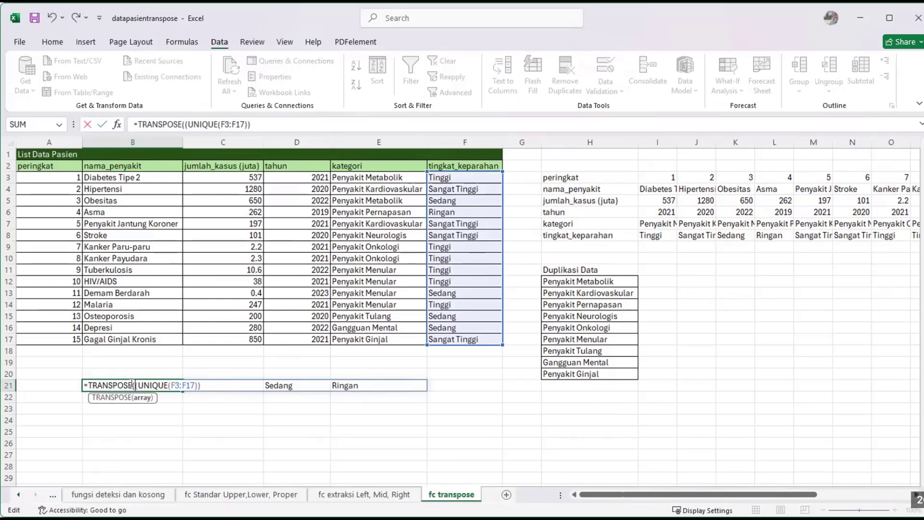
pyautogui.write('sort')
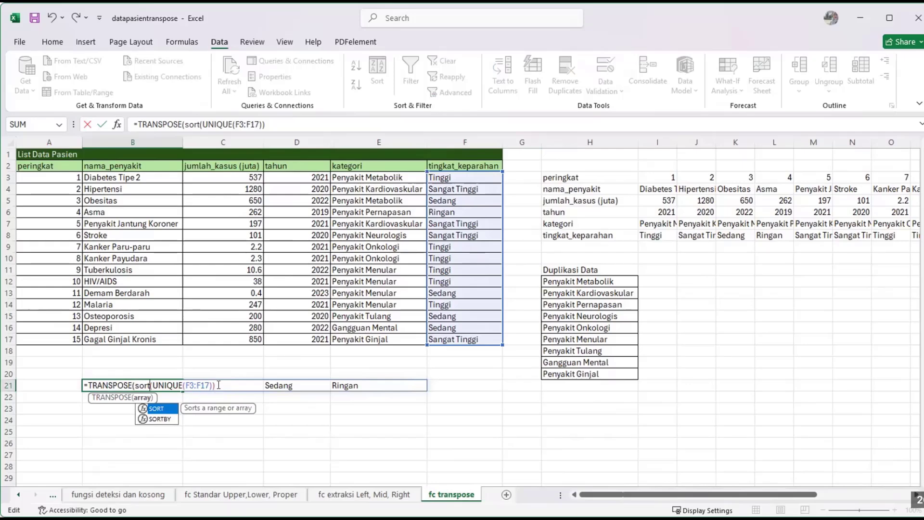
pyautogui.press('Return')
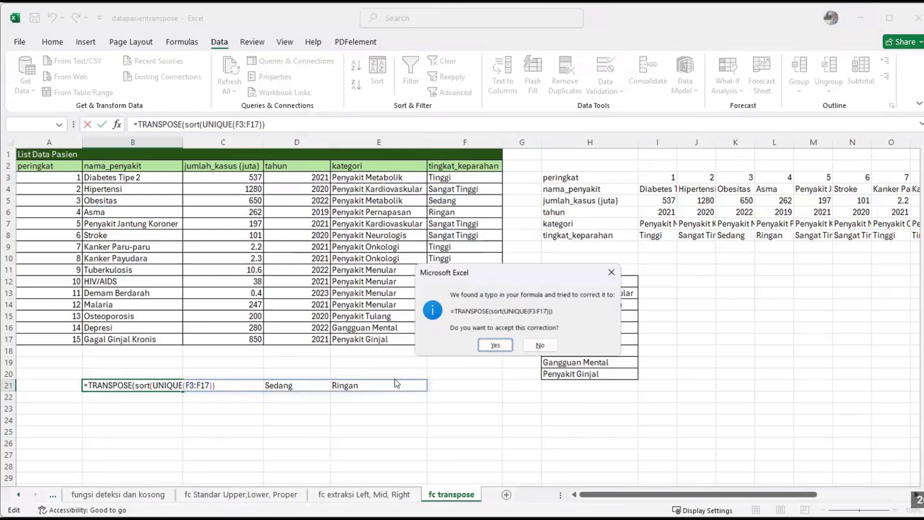
pyautogui.click(495, 346)
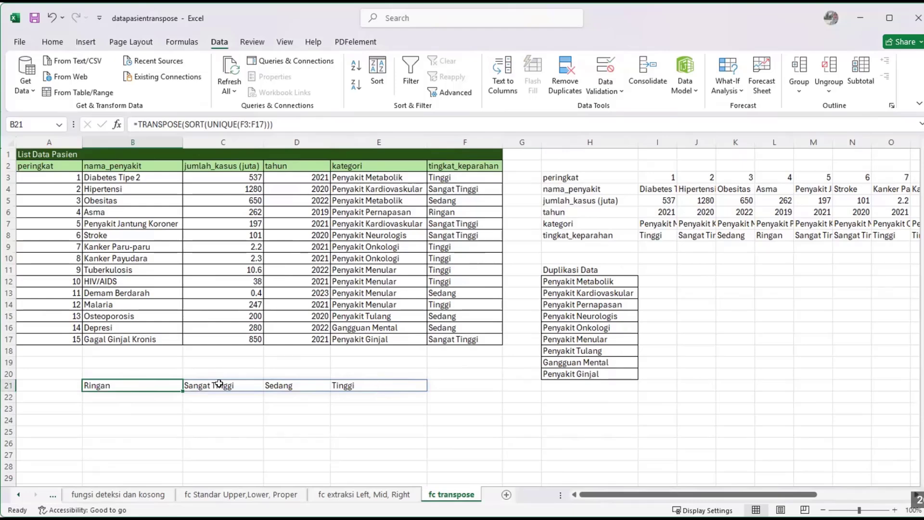
# Step: Enter =SORT(UNIQUE(E3:E17)) in A22 to list the distinct kategori values in alphabetical order
pyautogui.click(59, 394)
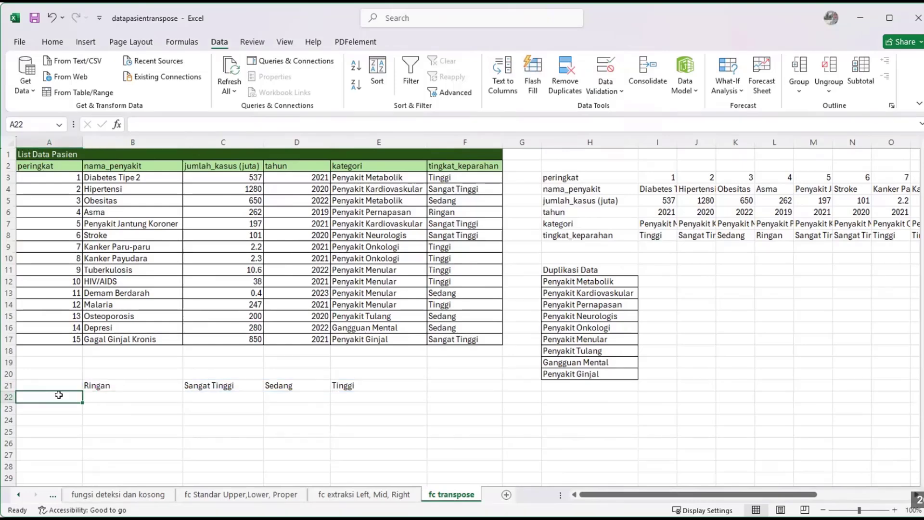
pyautogui.write('=')
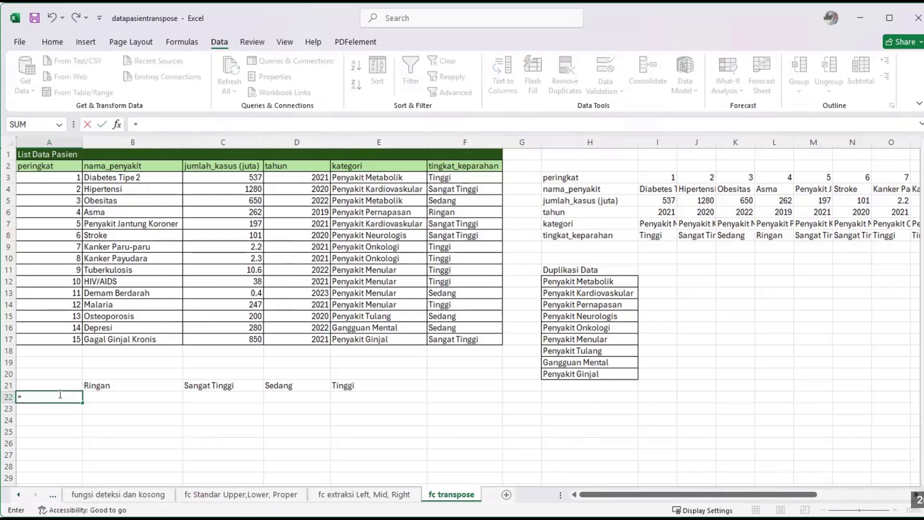
pyautogui.write('sor')
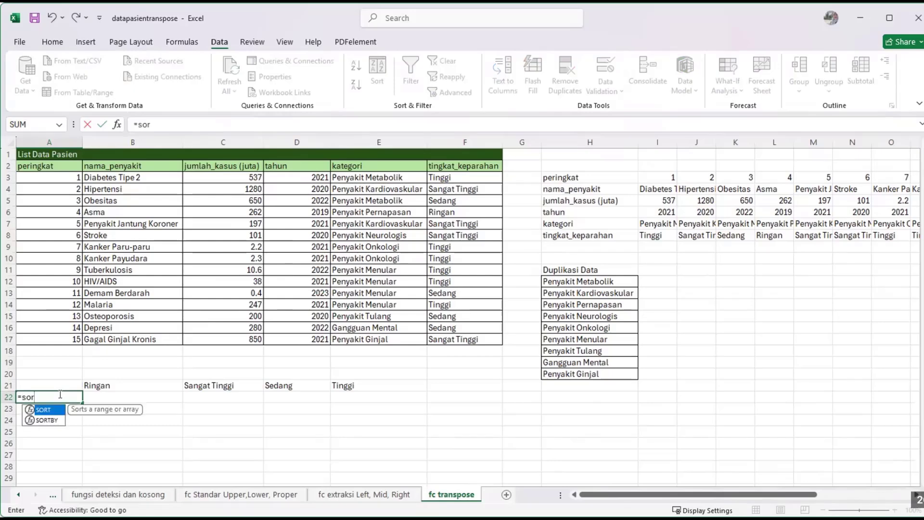
pyautogui.write('t9unique(')
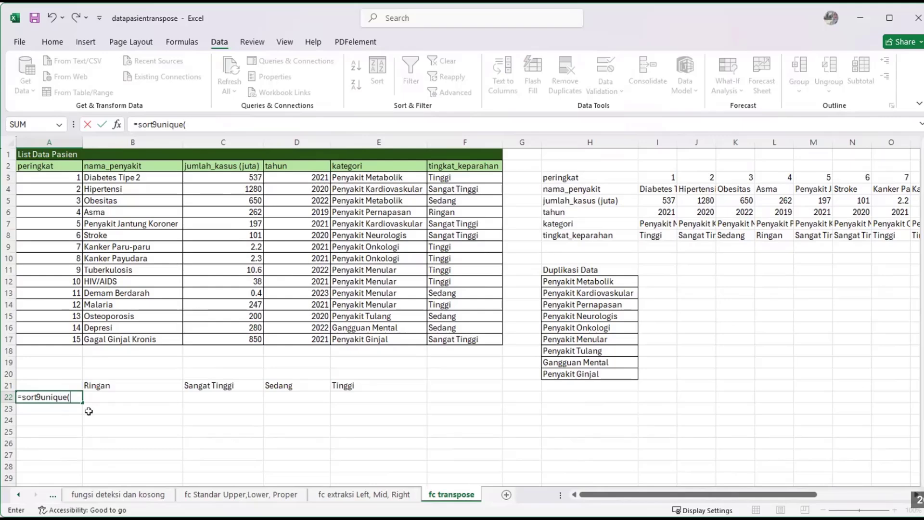
pyautogui.click(348, 178)
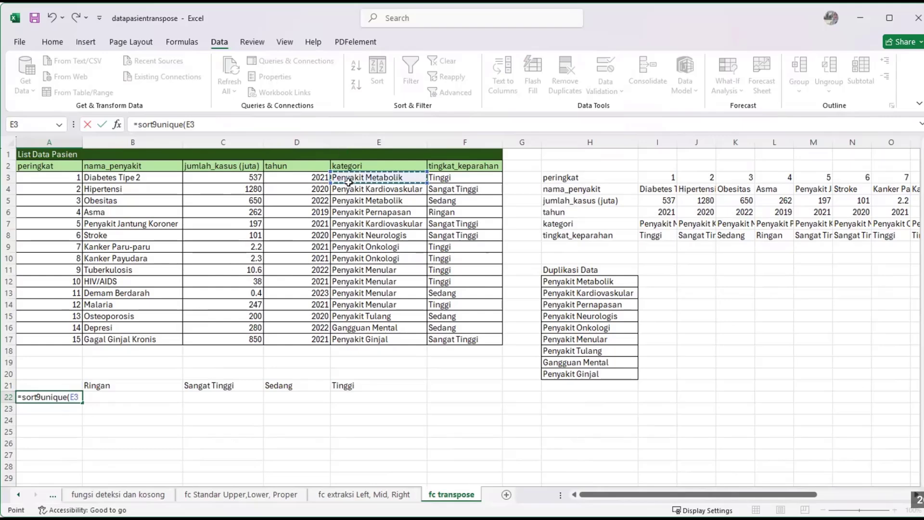
pyautogui.moveTo(348, 182); pyautogui.dragTo(366, 339)
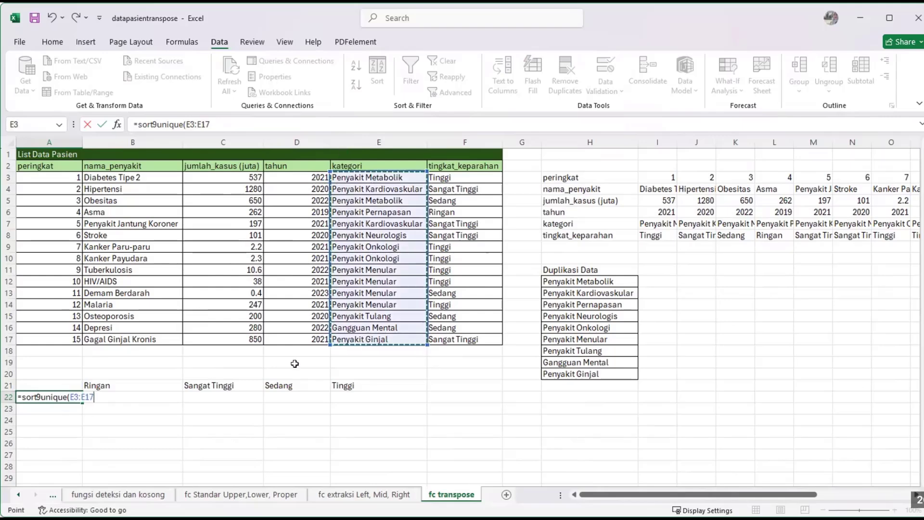
pyautogui.click(39, 396)
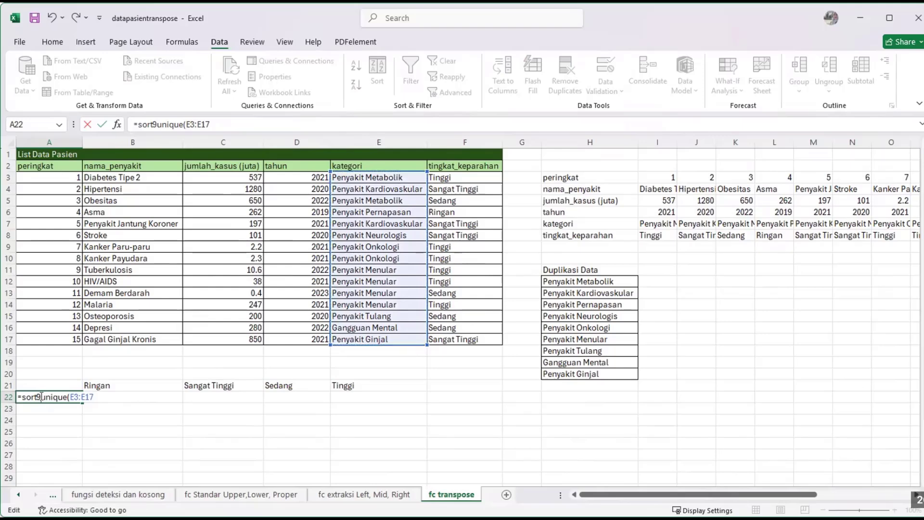
pyautogui.press('BackSpace')
pyautogui.write('(')
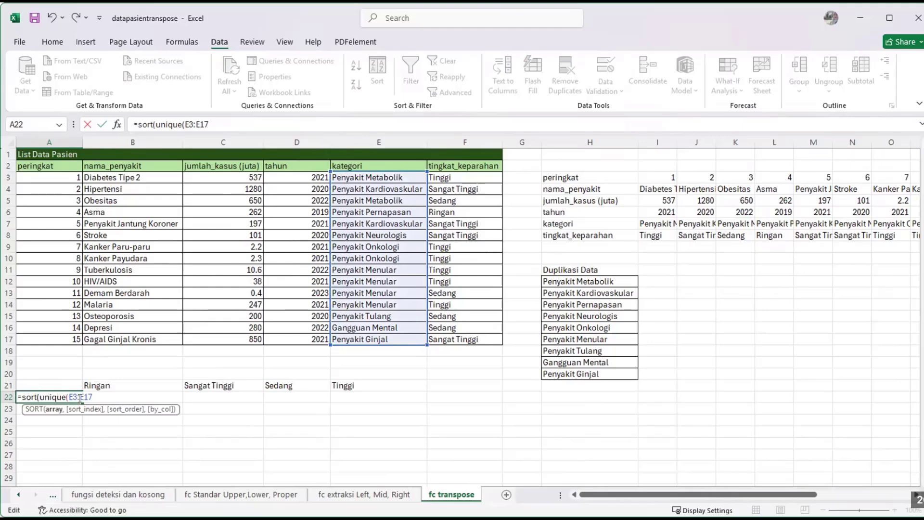
pyautogui.press('Left')
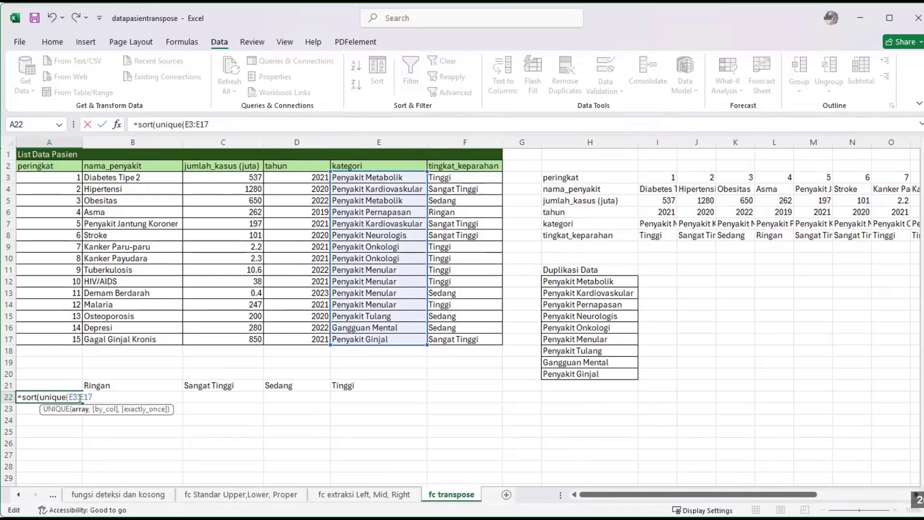
pyautogui.press('Return')
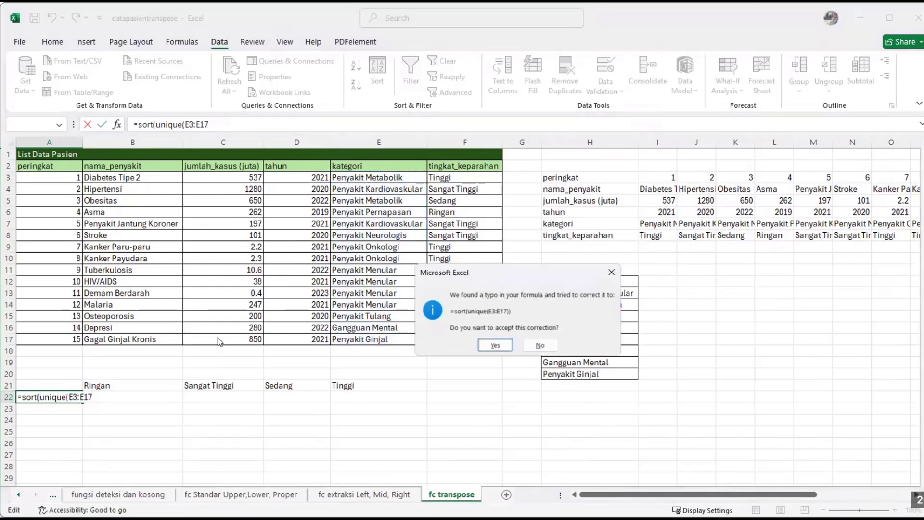
pyautogui.click(495, 345)
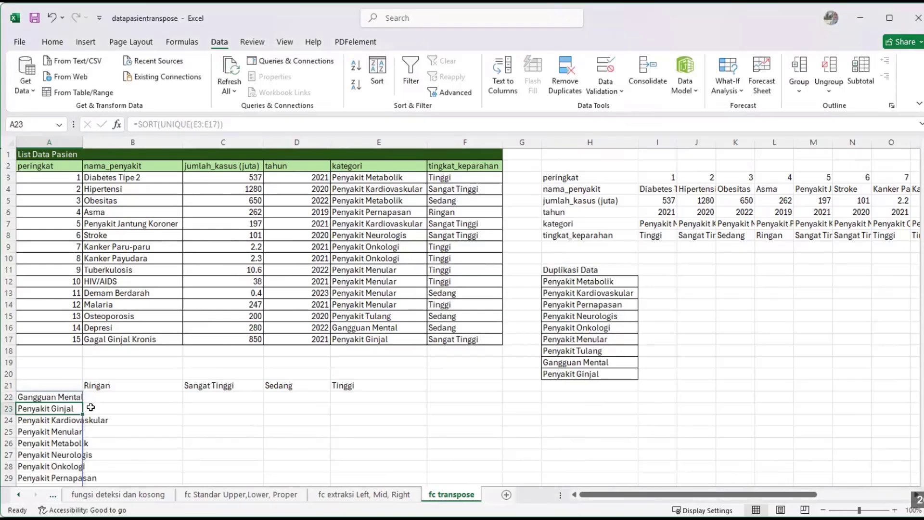
# Step: Widen column A so the sorted kategori names fit, and look over the list together with the severity headings in row 21
pyautogui.moveTo(83, 142); pyautogui.dragTo(112, 143)
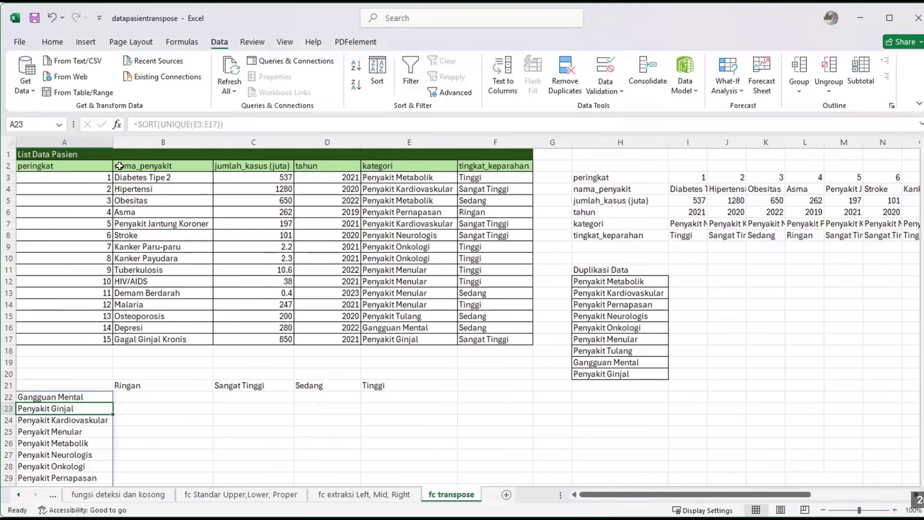
pyautogui.scroll(-3, 154, 410)
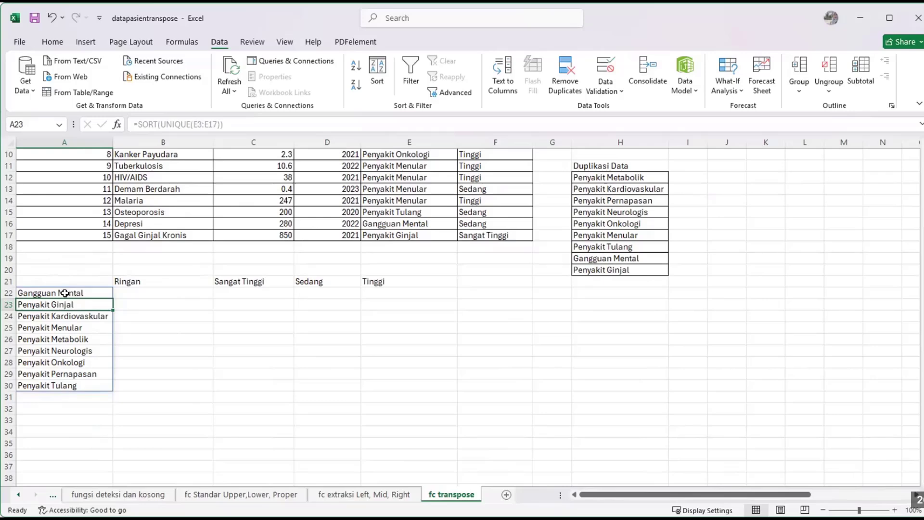
pyautogui.scroll(3, 266, 327)
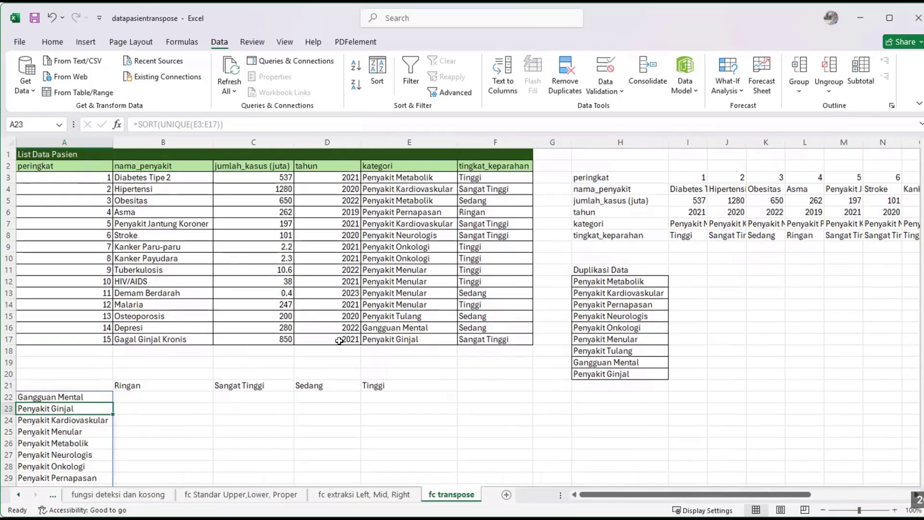
pyautogui.scroll(-1, 266, 327)
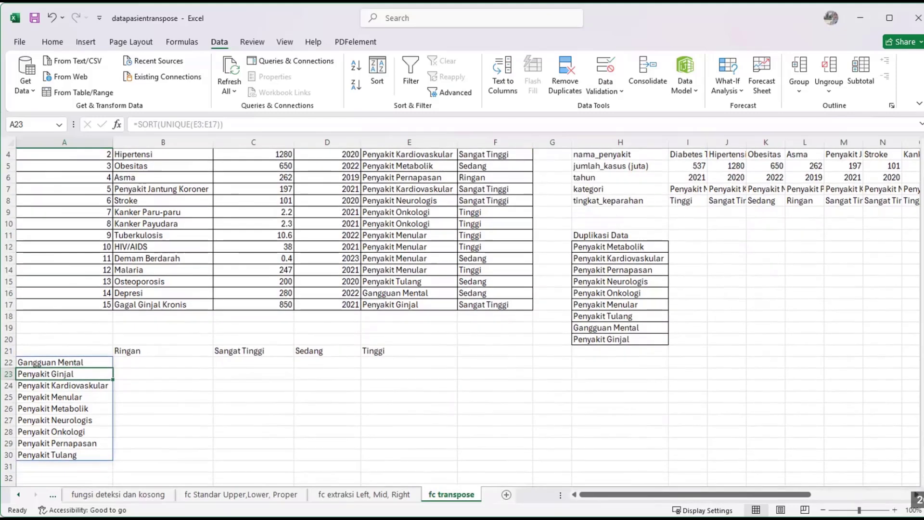
pyautogui.scroll(-2, 22, 293)
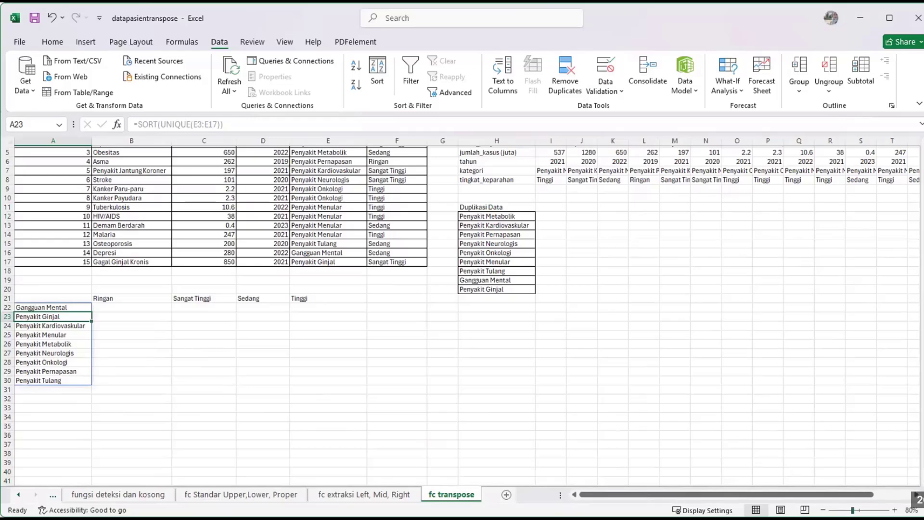
pyautogui.click(894, 510)
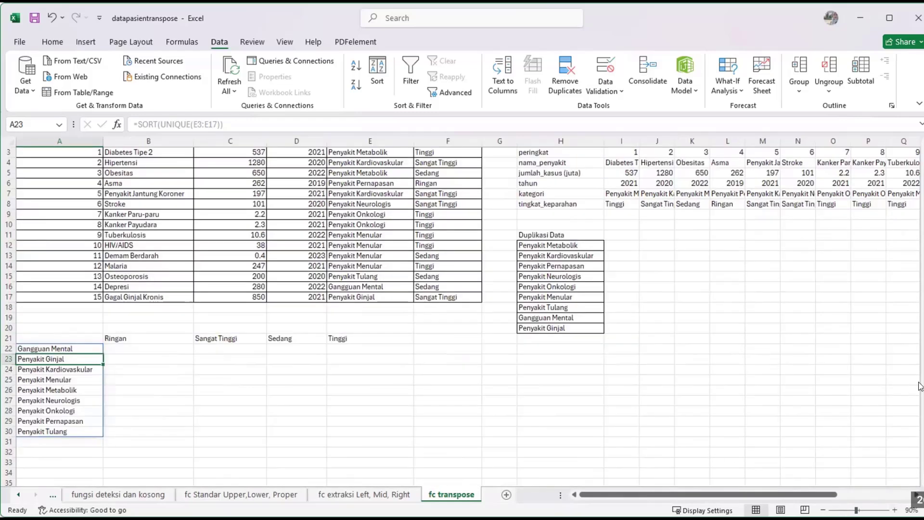
pyautogui.moveTo(923, 380); pyautogui.dragTo(923, 372)
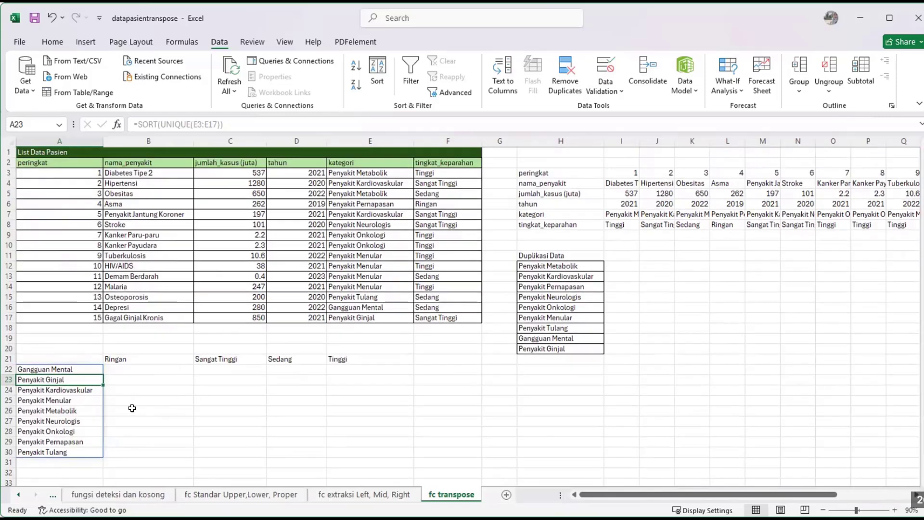
pyautogui.click(150, 411)
pyautogui.moveTo(57, 369); pyautogui.dragTo(62, 453)
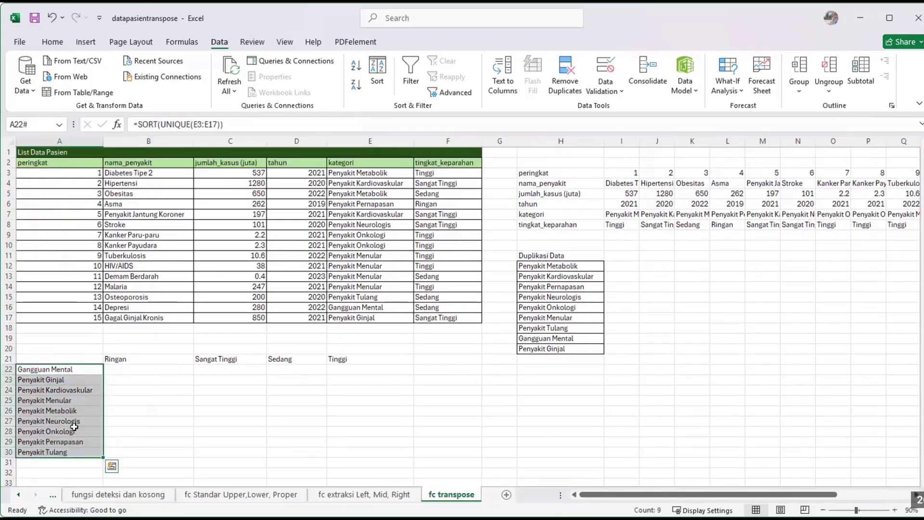
pyautogui.click(136, 359)
# Step: Start a SUMIFS formula in B22 with the jumlah_kasus (juta) values C3:C17 as the sum range
pyautogui.click(144, 367)
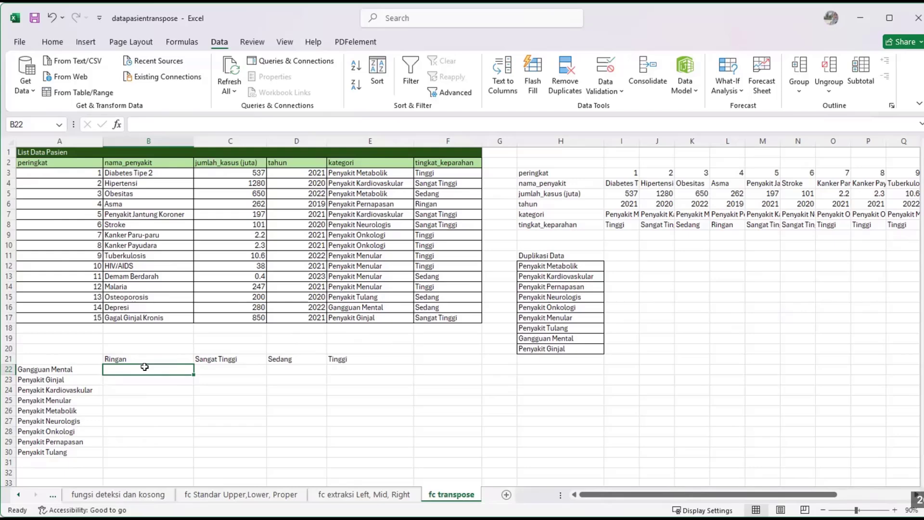
pyautogui.write('=')
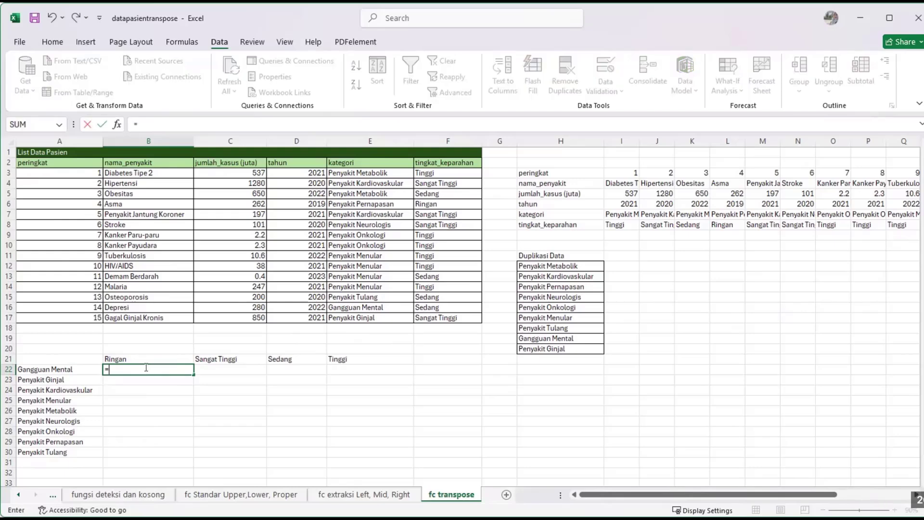
pyautogui.write('sum')
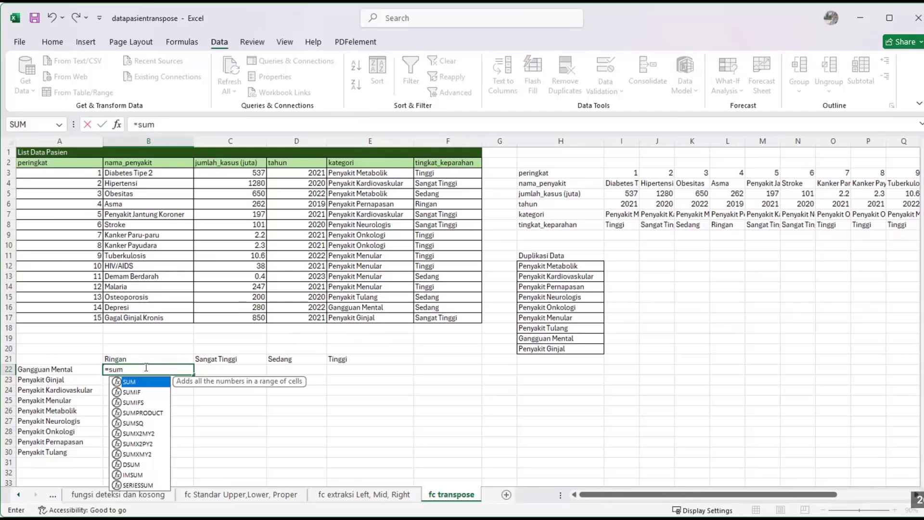
pyautogui.write('if')
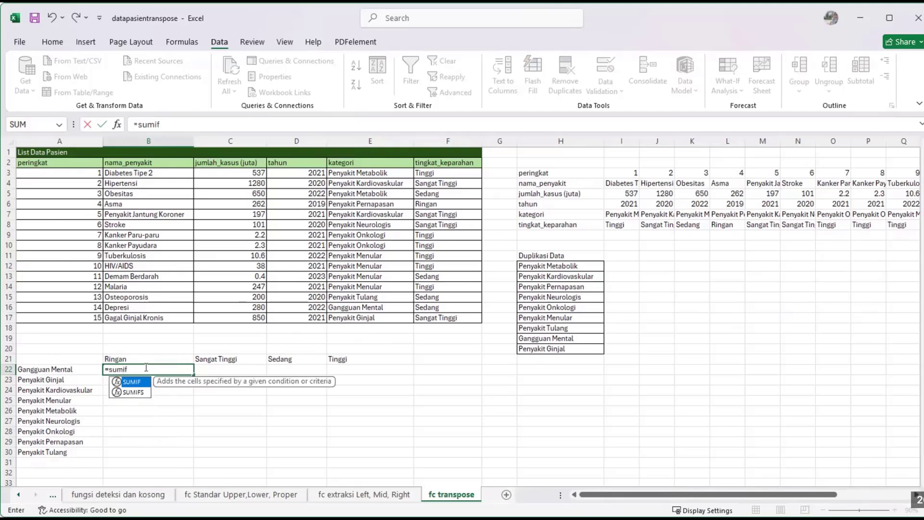
pyautogui.write('s')
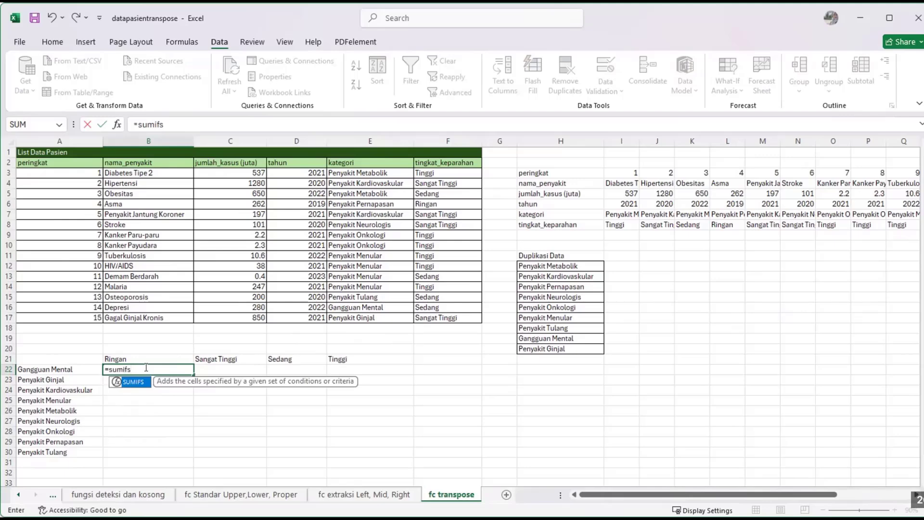
pyautogui.write('(')
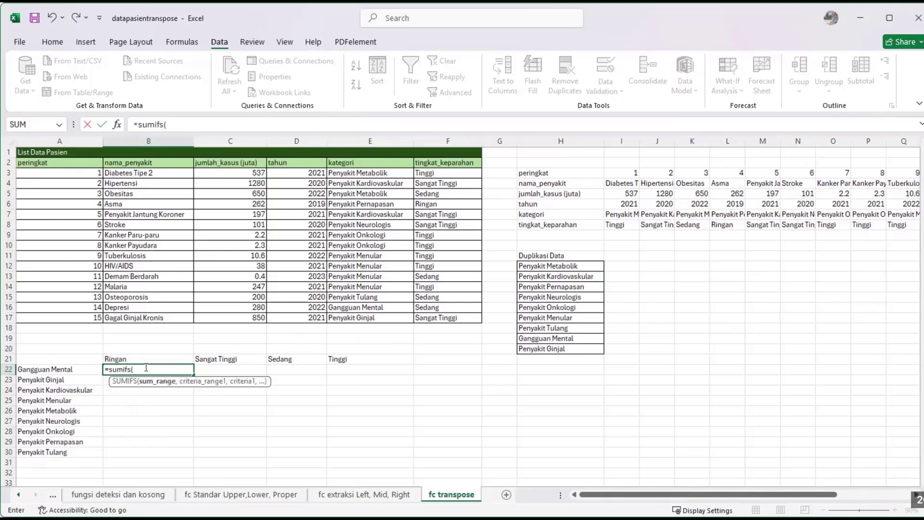
pyautogui.click(255, 174)
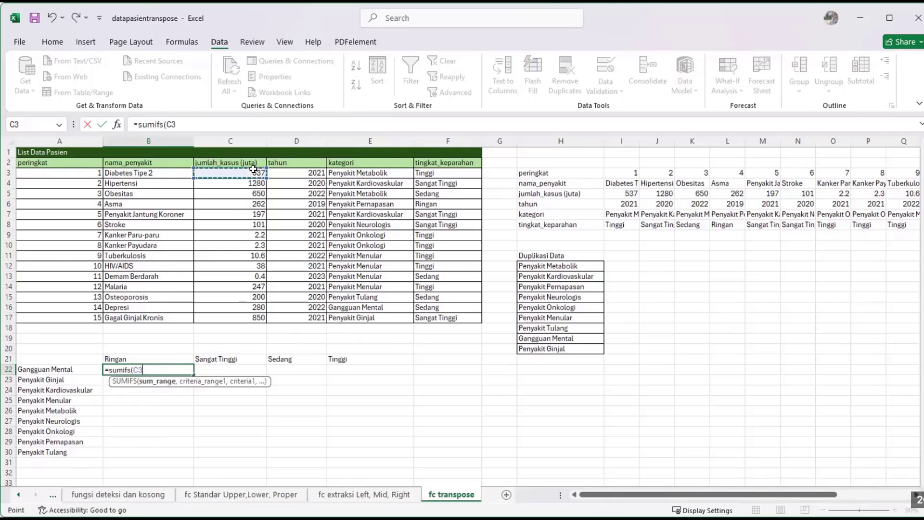
pyautogui.keyDown('shift'); pyautogui.click(253, 316); pyautogui.keyUp('shift')
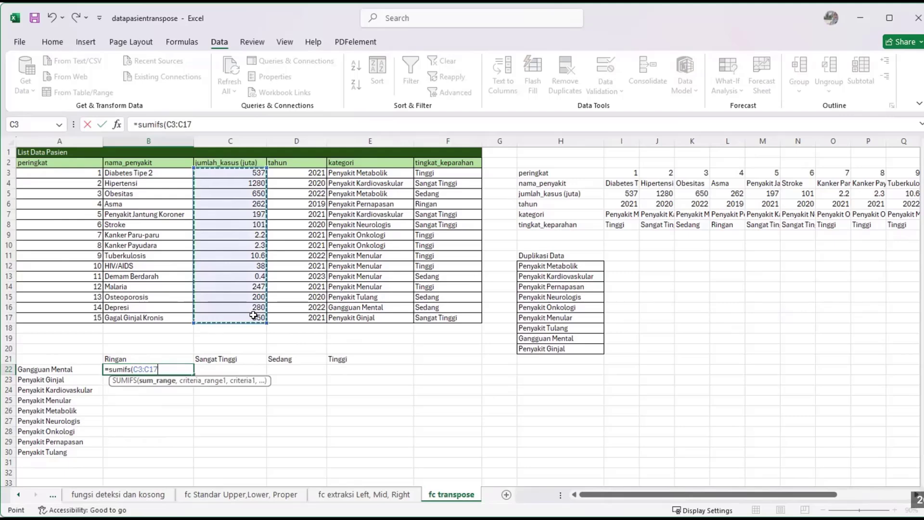
pyautogui.write(',')
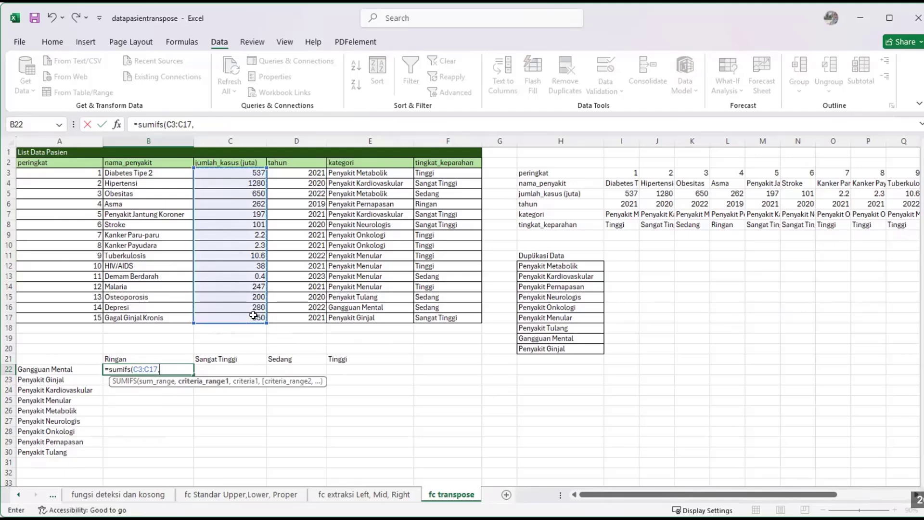
# Step: Add the kategori range E3:E17 to the SUMIFS formula as first criteria range, with the spilled list A22# as its criterion
pyautogui.click(357, 174)
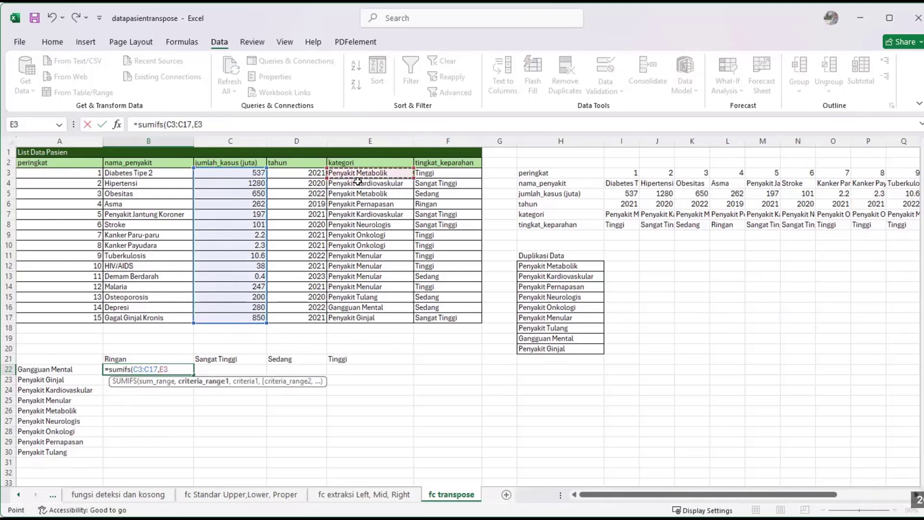
pyautogui.moveTo(357, 181); pyautogui.dragTo(363, 317)
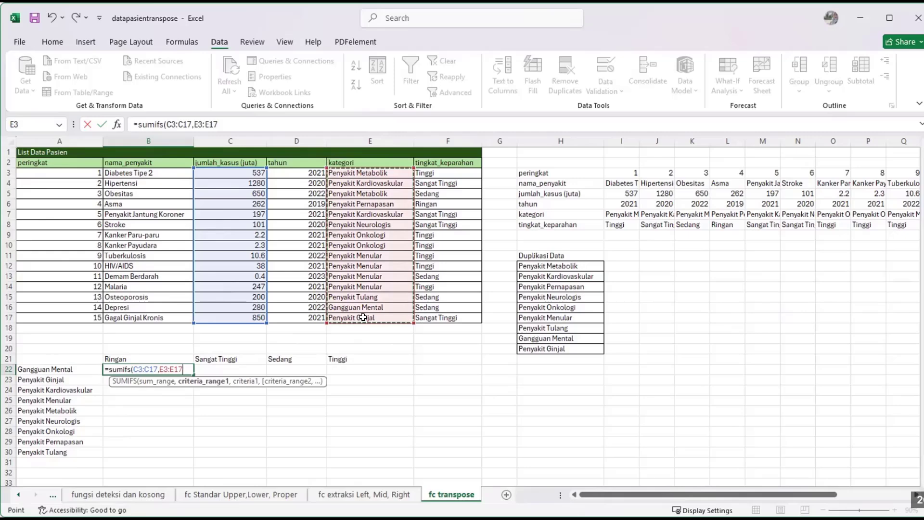
pyautogui.write(',')
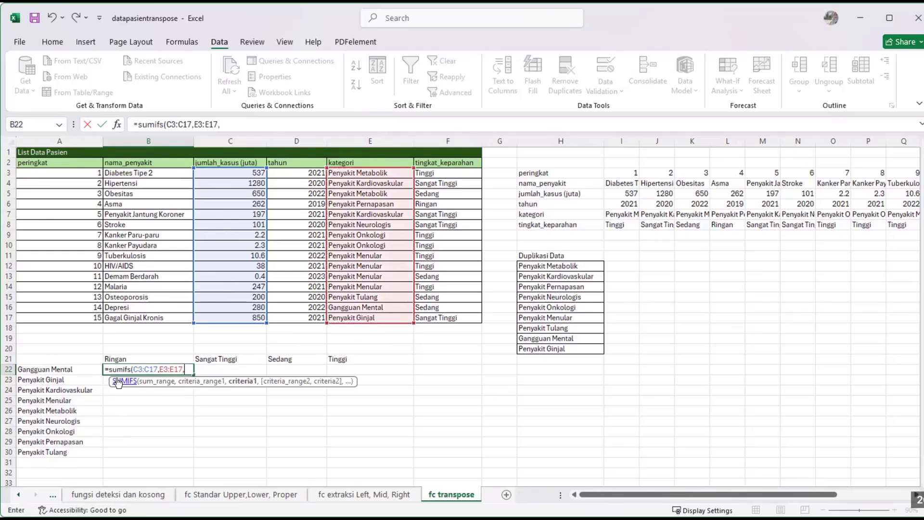
pyautogui.click(72, 369)
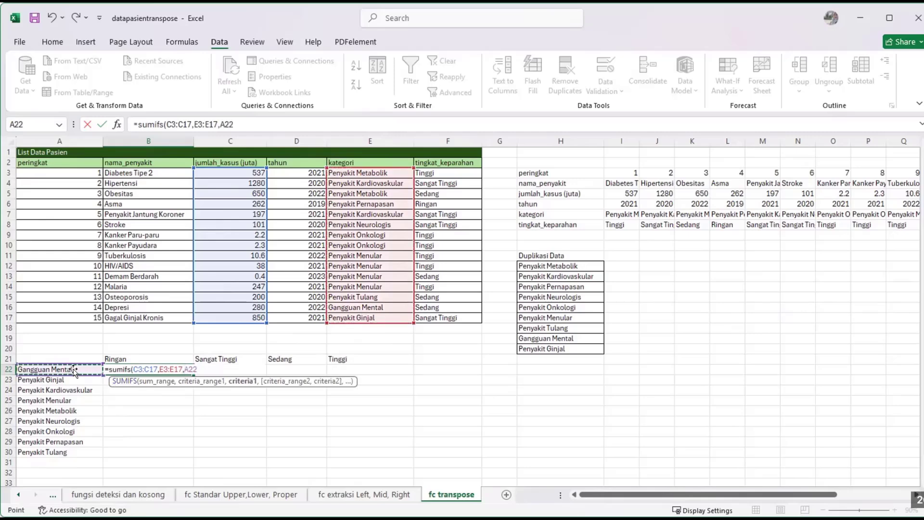
pyautogui.write('#,')
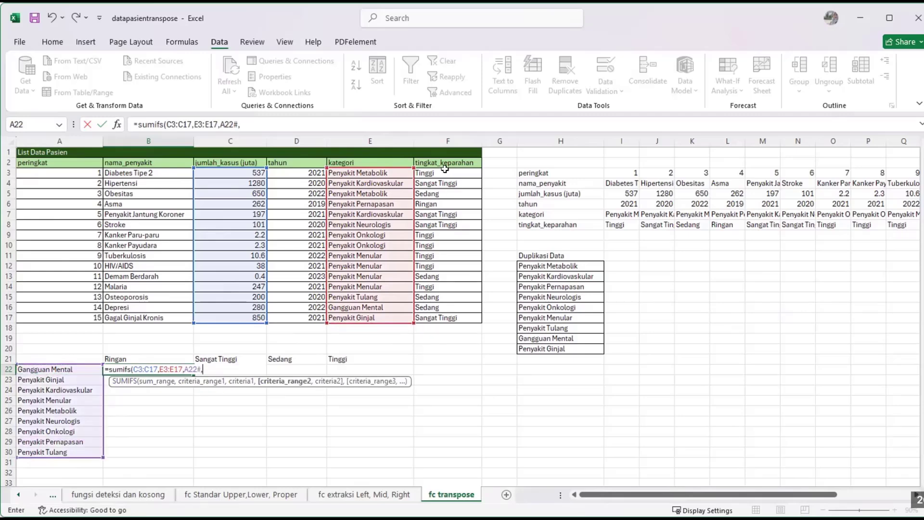
# Step: Complete the SUMIFS formula in B22 with tingkat_keparahan range F3:F17 as second criteria range and the spilled headings B21# as its criterion
pyautogui.moveTo(445, 169); pyautogui.dragTo(453, 315)
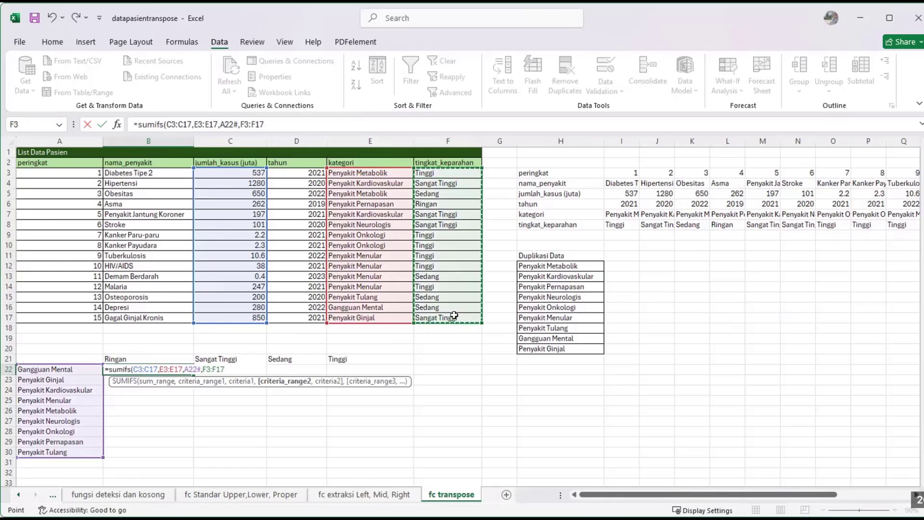
pyautogui.write(',')
pyautogui.click(117, 359)
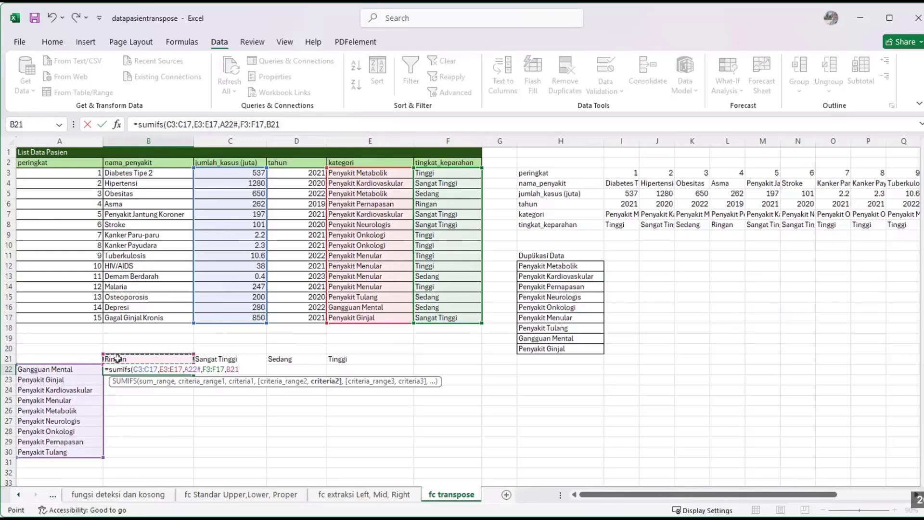
pyautogui.write('#')
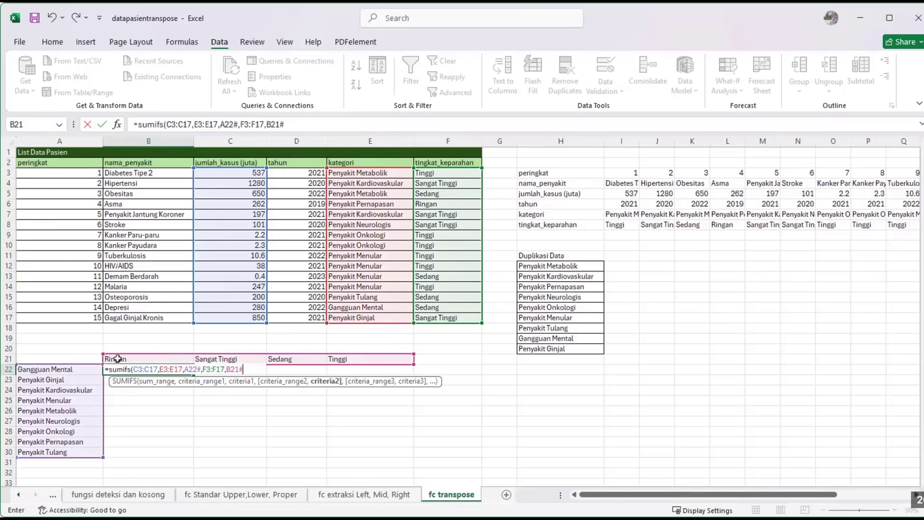
pyautogui.press('Return')
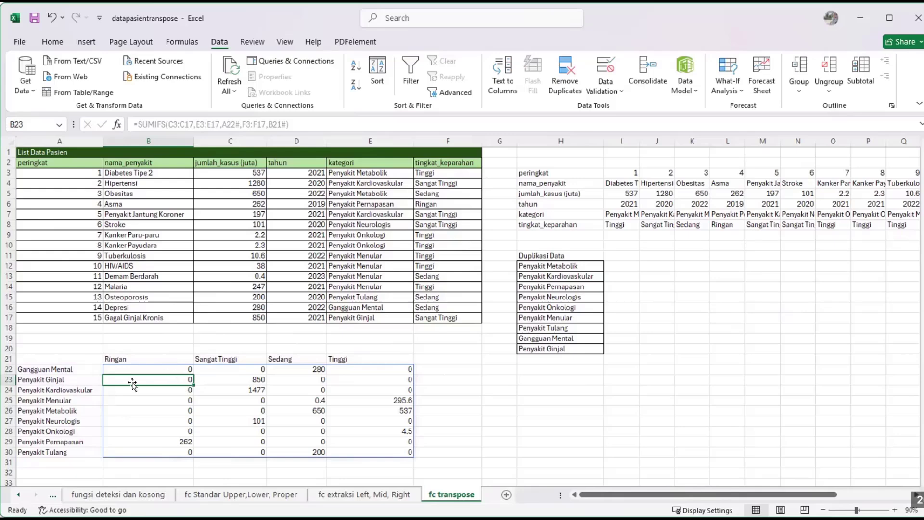
pyautogui.click(173, 369)
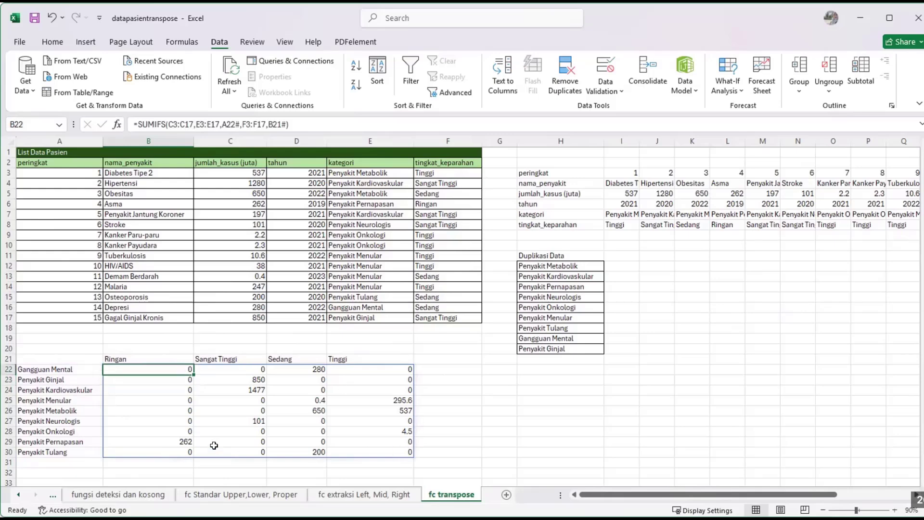
# Step: Enter the title "Jumlah Kasus (juta) dilihat dari kategori penyakit dan tingkat keparahan" in A19
pyautogui.click(91, 337)
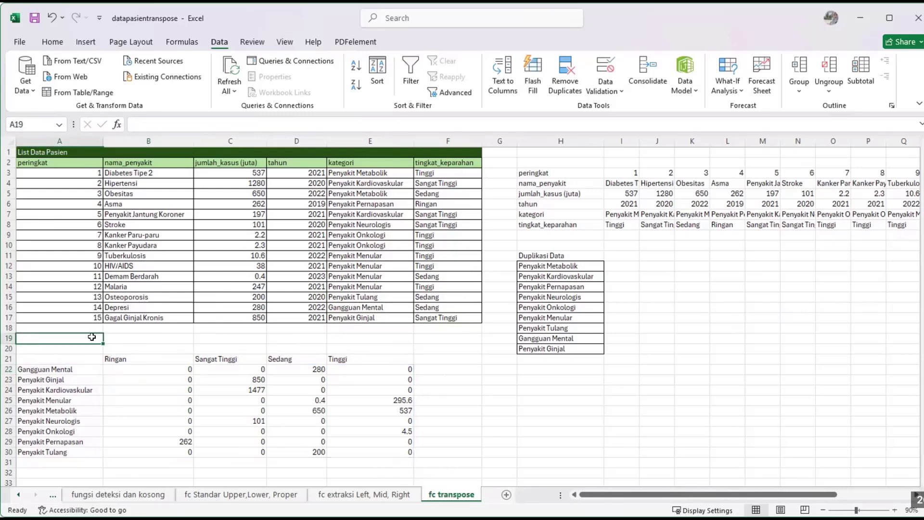
pyautogui.write('Jum')
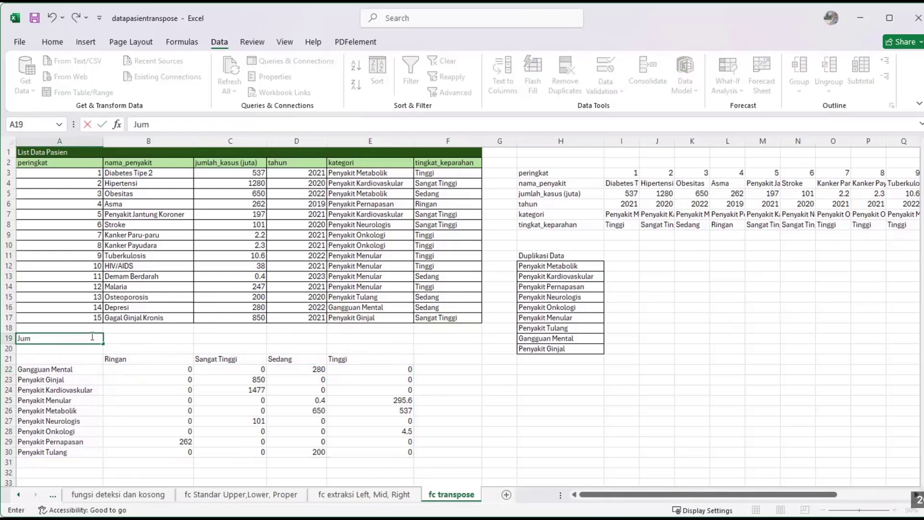
pyautogui.write('lah Kasus (')
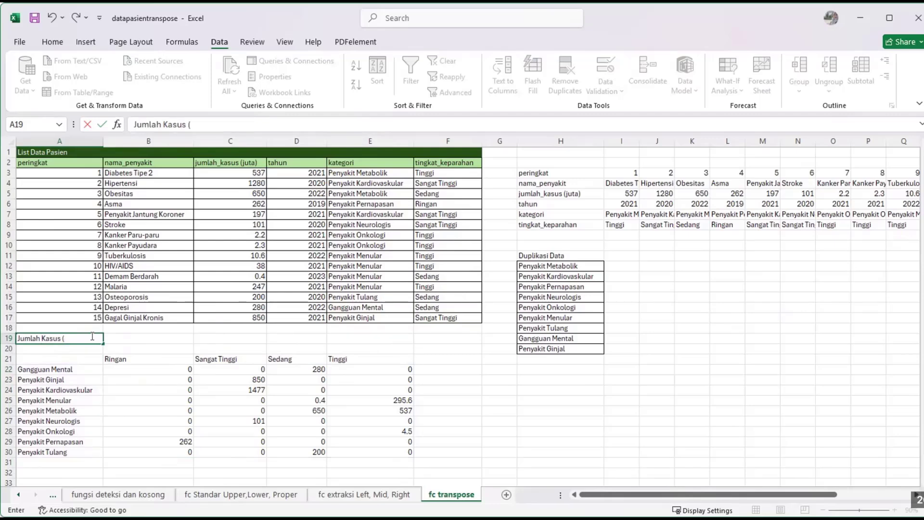
pyautogui.write('juta) dilihat')
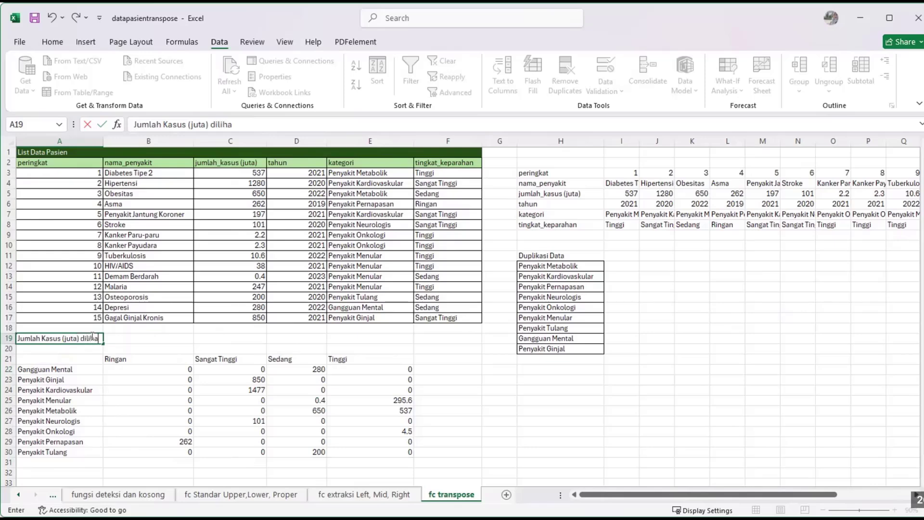
pyautogui.write('ari kategori p')
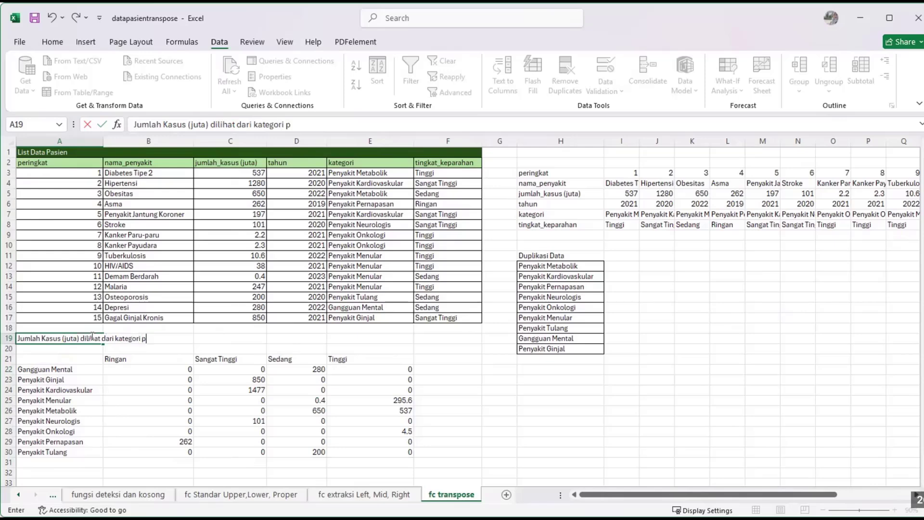
pyautogui.write('enyakit dan ti')
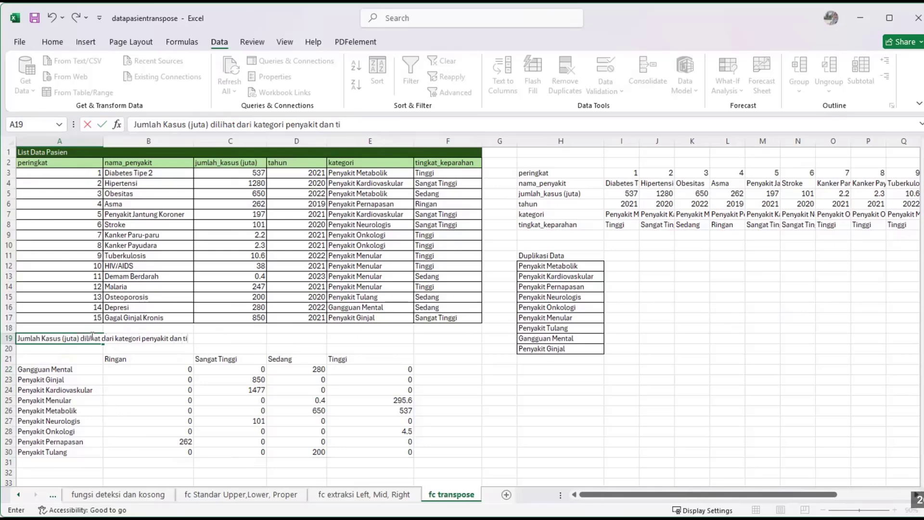
pyautogui.write('ngkat kepar')
pyautogui.press('BackSpace')
pyautogui.press('BackSpace')
pyautogui.write('parahan')
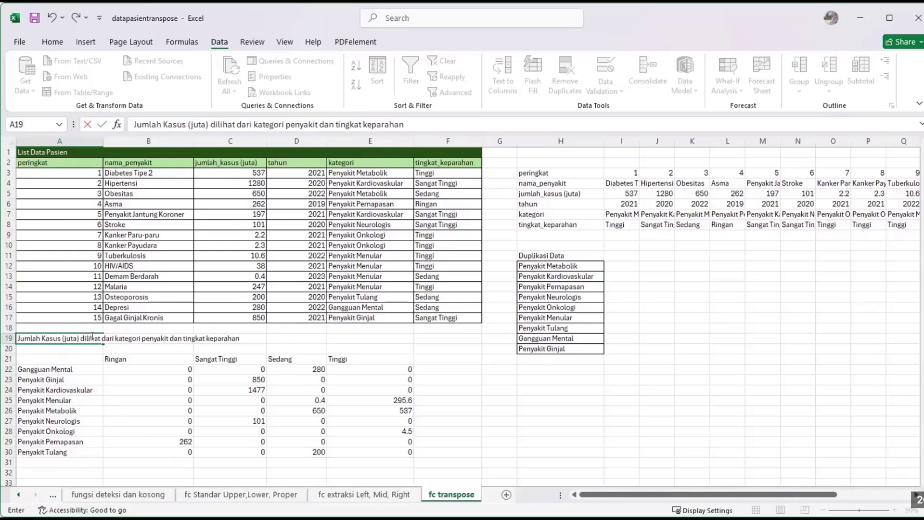
pyautogui.click(130, 349)
# Step: Make the summary title bold, align it to the middle and centre, and merge it across A19:E19
pyautogui.moveTo(85, 337); pyautogui.dragTo(385, 337)
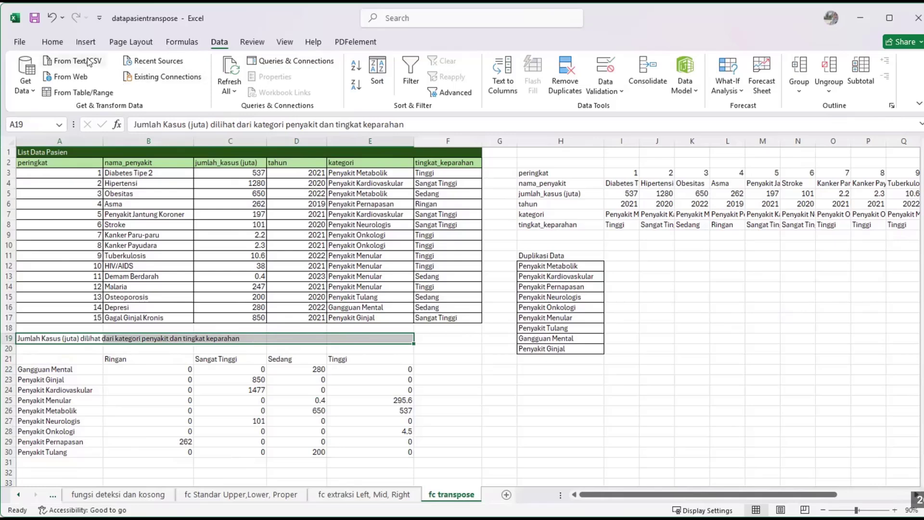
pyautogui.click(53, 42)
pyautogui.click(123, 85)
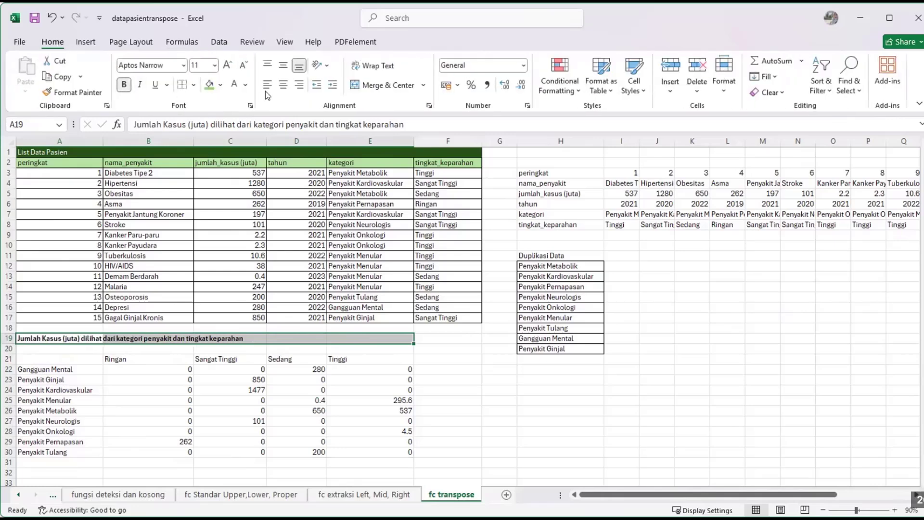
pyautogui.click(283, 65)
pyautogui.click(283, 85)
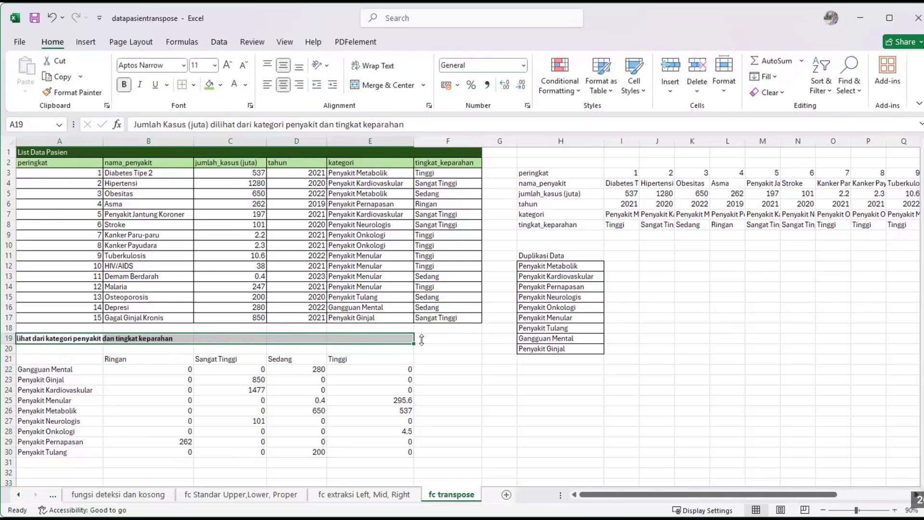
pyautogui.click(365, 85)
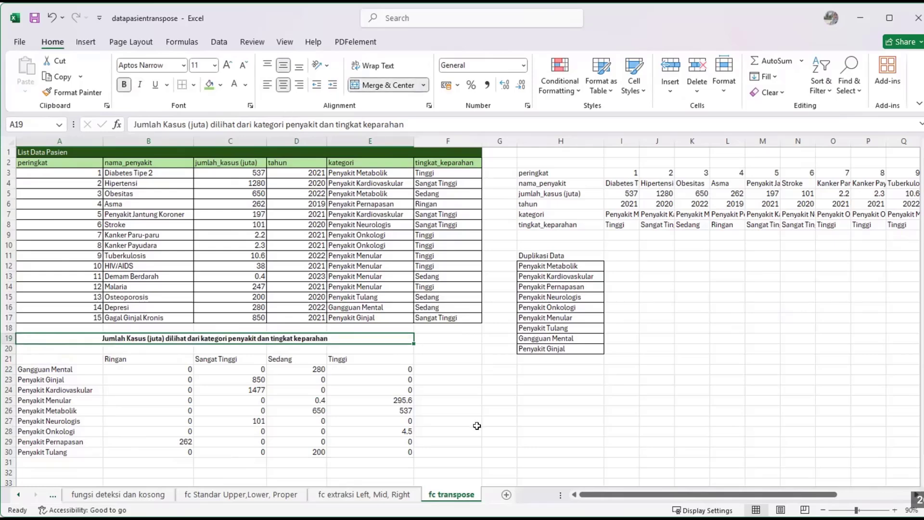
pyautogui.click(485, 439)
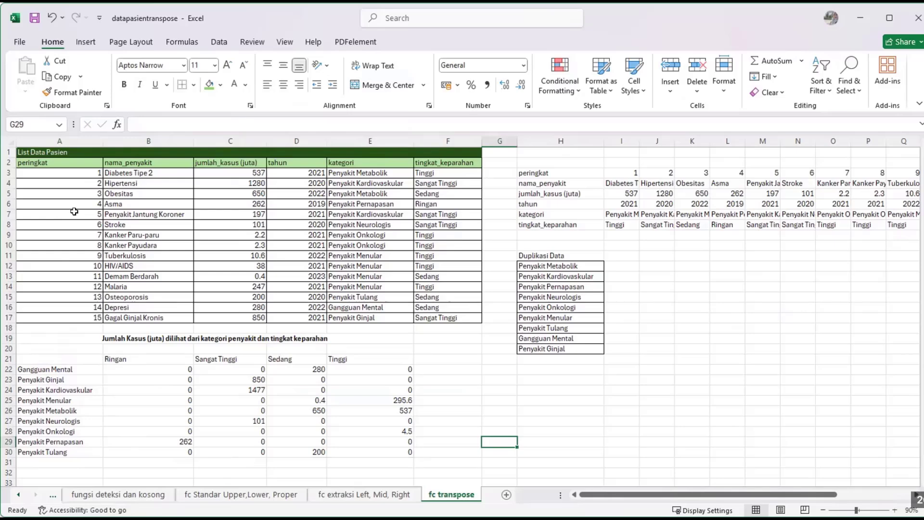
# Step: Copy the dark green formatting of the List Data Pasien title onto the severity headings B21:E21
pyautogui.click(57, 150)
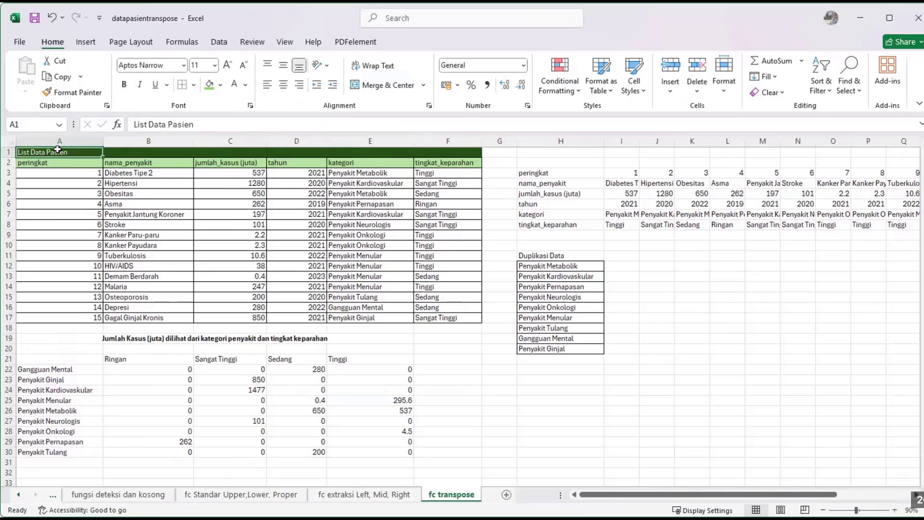
pyautogui.click(72, 92)
pyautogui.moveTo(126, 356); pyautogui.dragTo(370, 356)
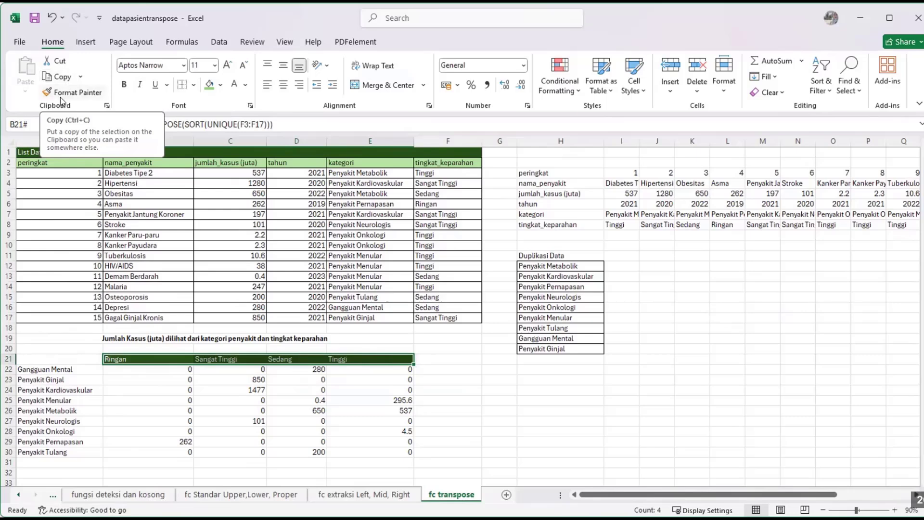
# Step: Copy the light green formatting of the peringkat header onto the kategori names in A22:A30
pyautogui.click(23, 162)
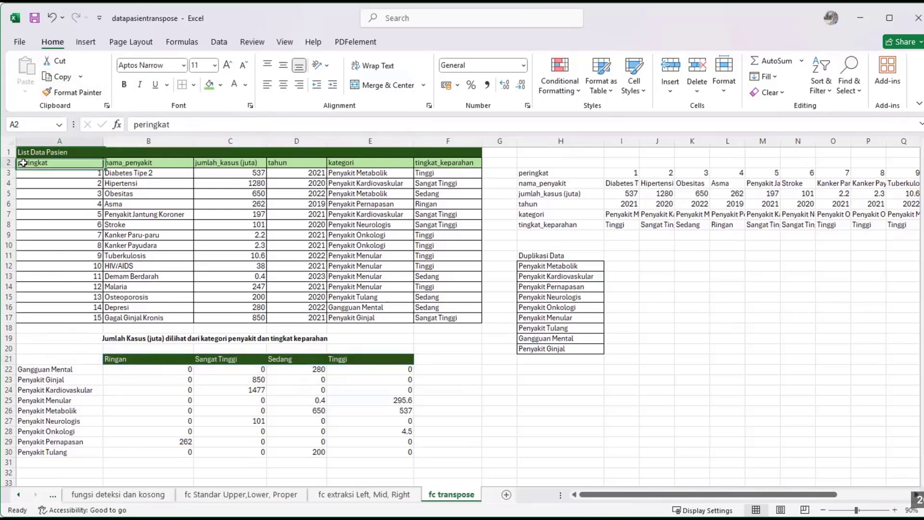
pyautogui.click(67, 92)
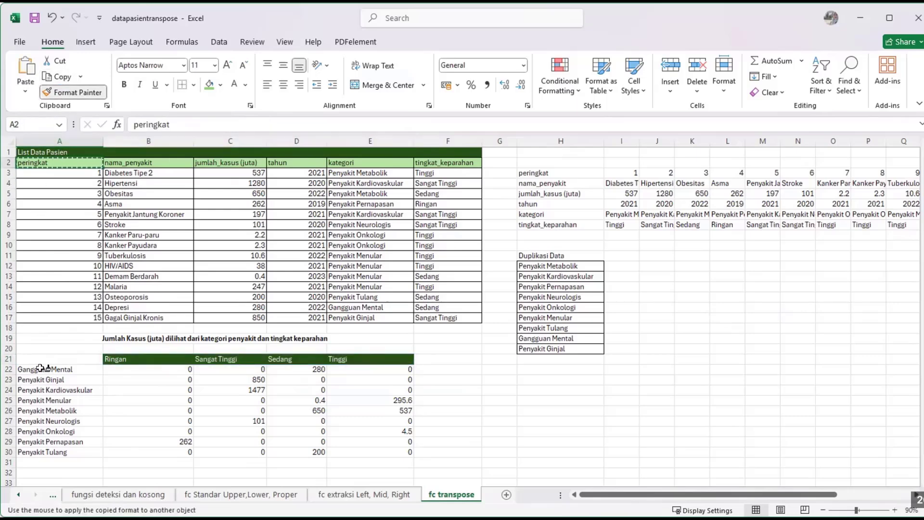
pyautogui.moveTo(42, 368)
pyautogui.mouseDown()
pyautogui.moveTo(48, 455)
pyautogui.moveTo(48, 445)
pyautogui.mouseUp()
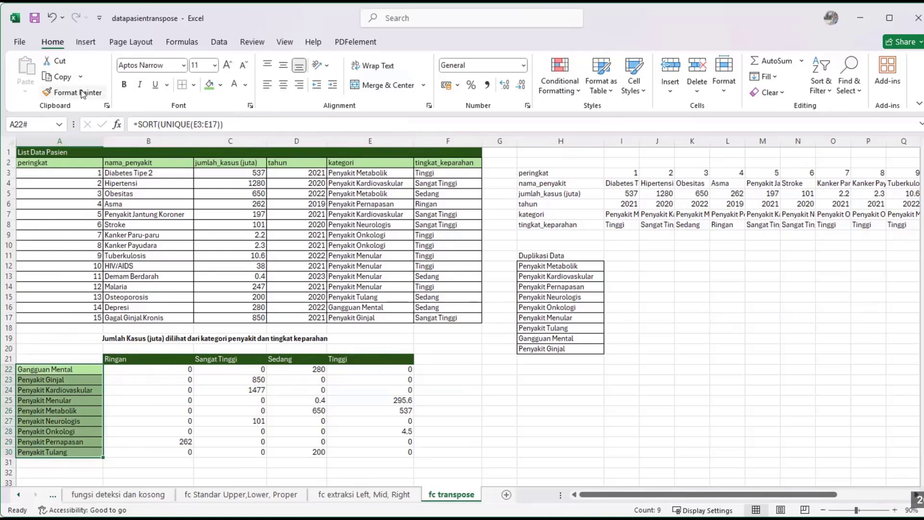
pyautogui.click(464, 401)
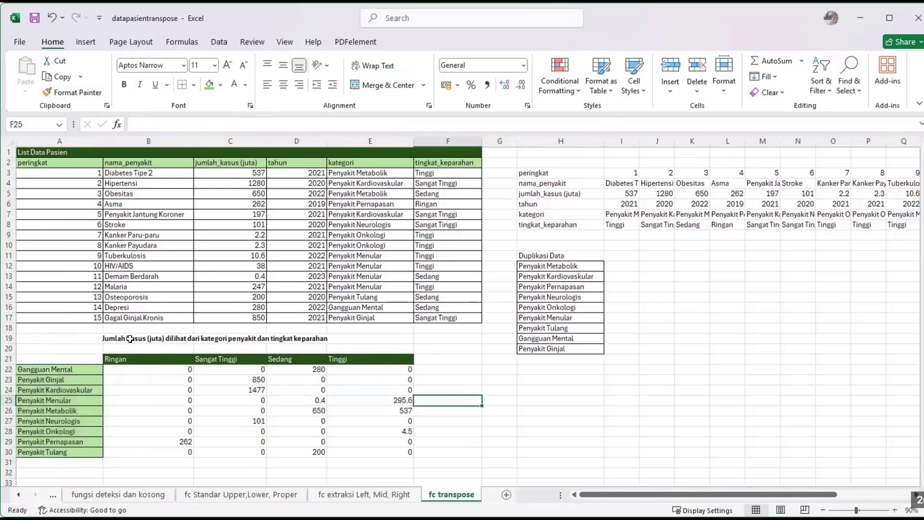
# Step: Apply the List Data Pasien title's dark green formatting to the empty corner cell A21
pyautogui.click(53, 359)
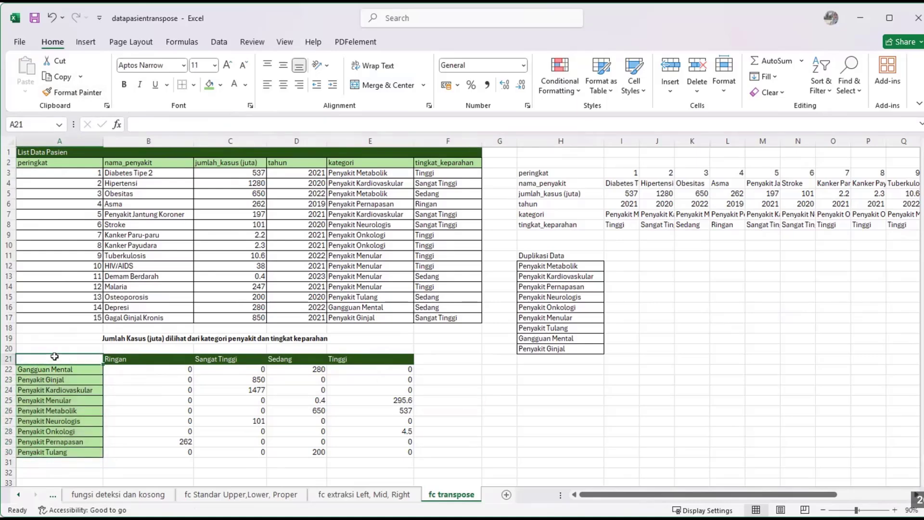
pyautogui.click(46, 153)
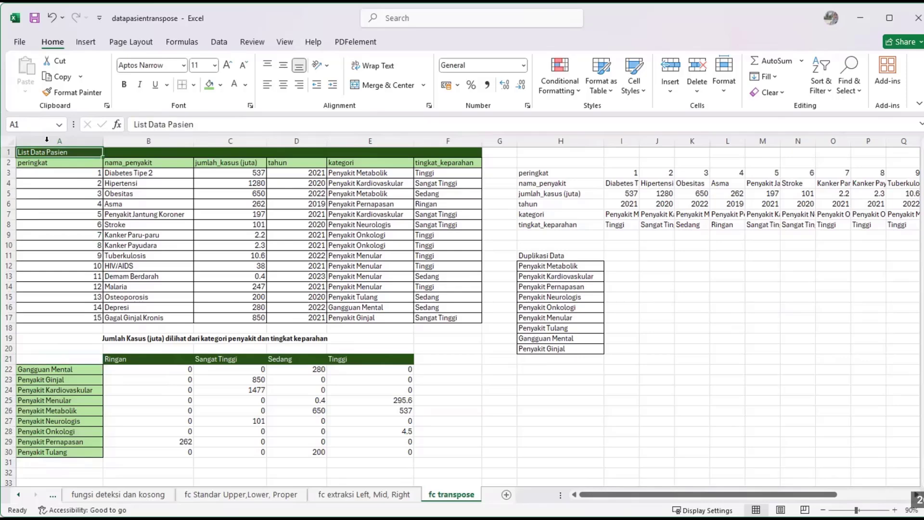
pyautogui.click(72, 92)
pyautogui.click(63, 359)
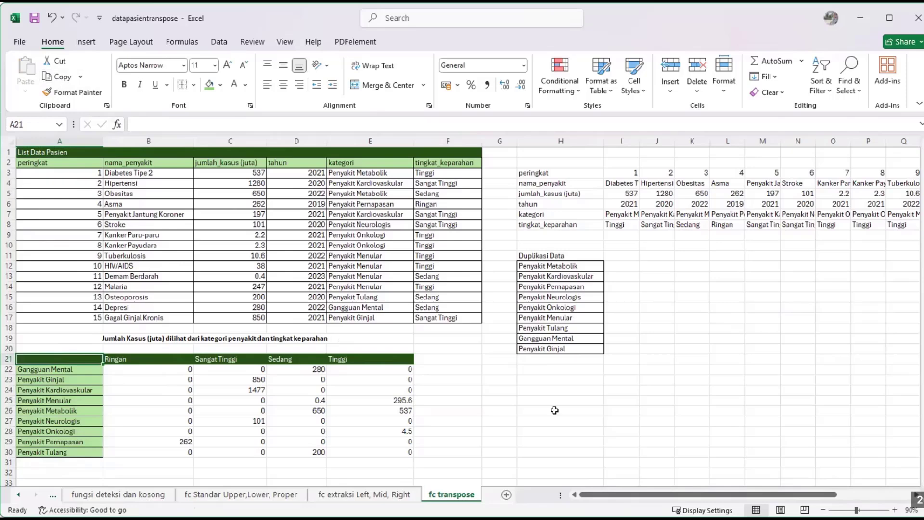
pyautogui.click(558, 452)
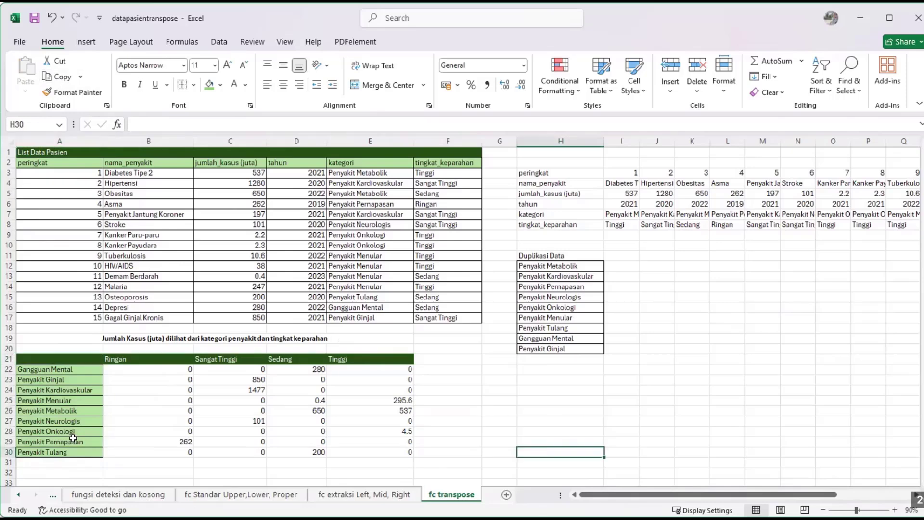
# Step: Examine how the Penyakit Pernapasan row and the Ringan column meet in the summary table
pyautogui.click(84, 442)
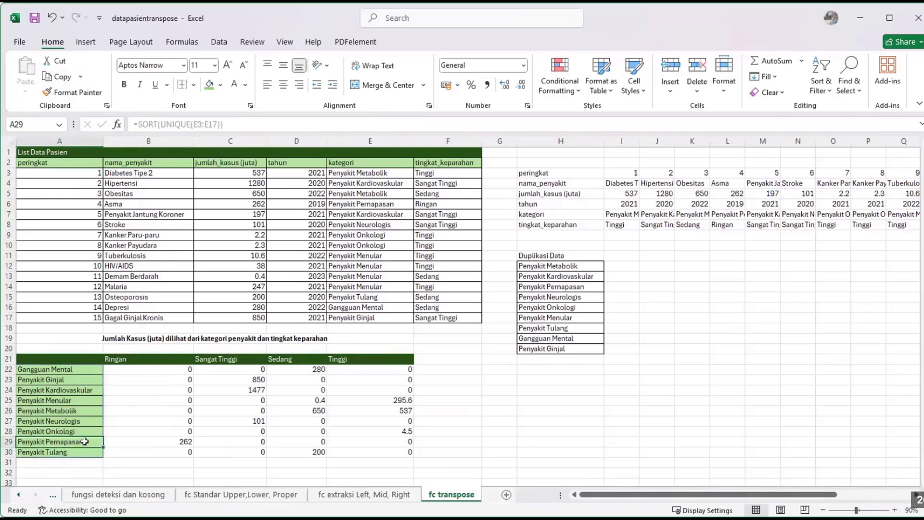
pyautogui.click(165, 357)
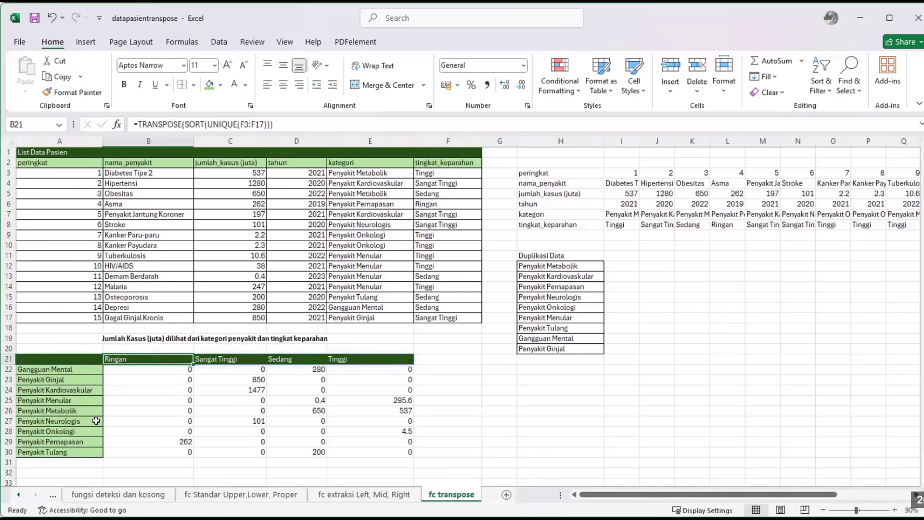
pyautogui.click(175, 442)
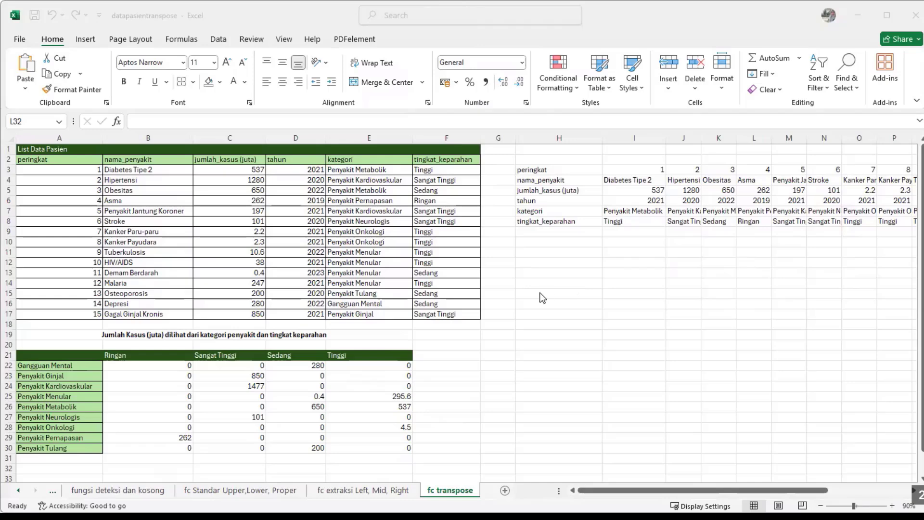
# Step: Transpose the patient table headers A2:F2 into a vertical list starting at H12 with the TRANSPOSE function
pyautogui.click(534, 266)
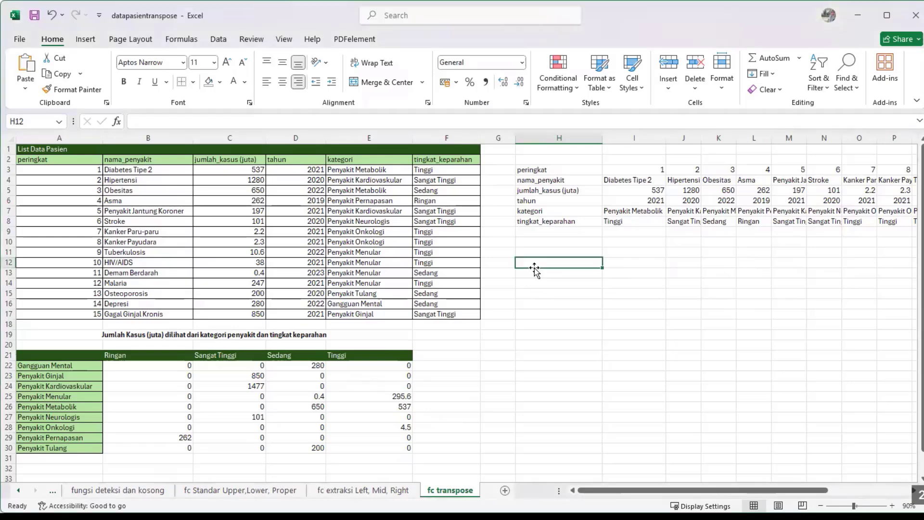
pyautogui.write('=')
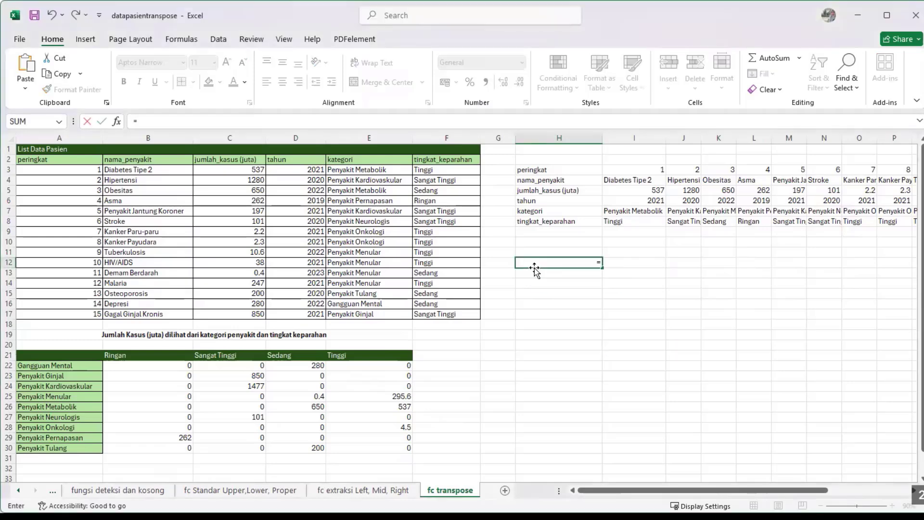
pyautogui.write('tra')
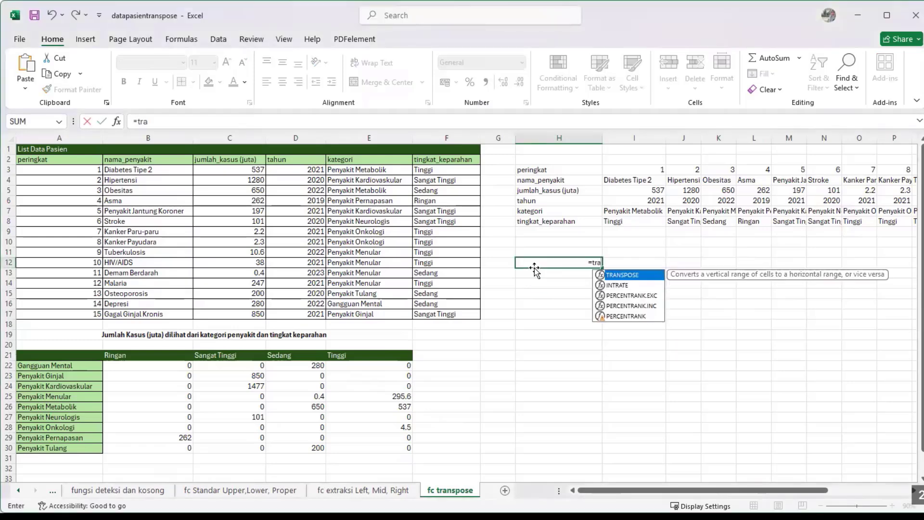
pyautogui.write('nspose(')
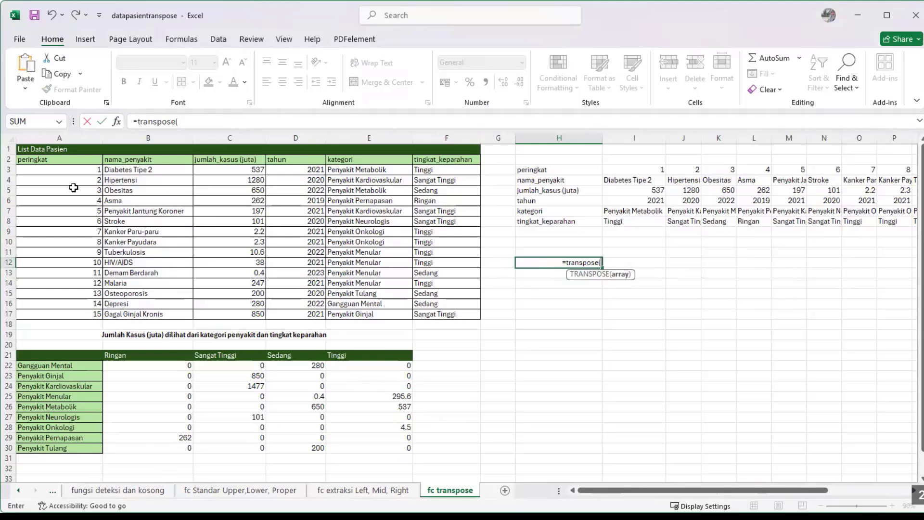
pyautogui.click(70, 160)
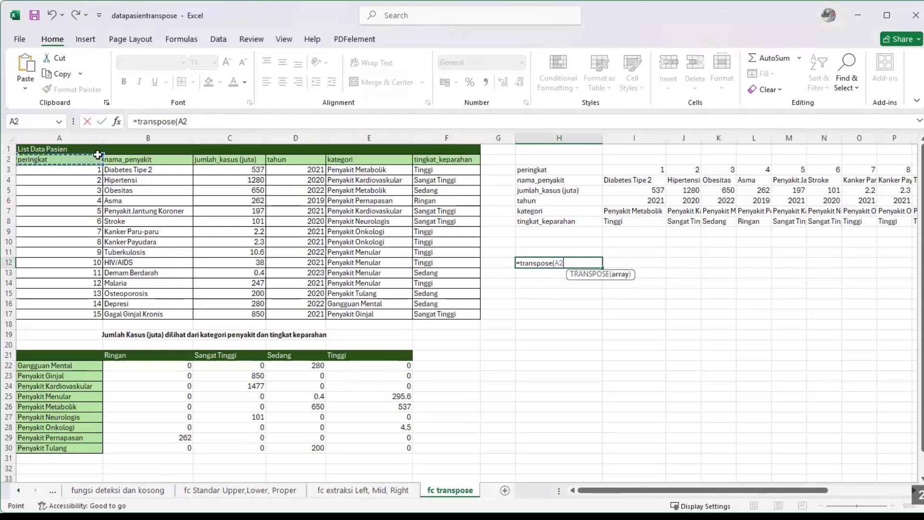
pyautogui.keyDown('shift'); pyautogui.click(425, 160); pyautogui.keyUp('shift')
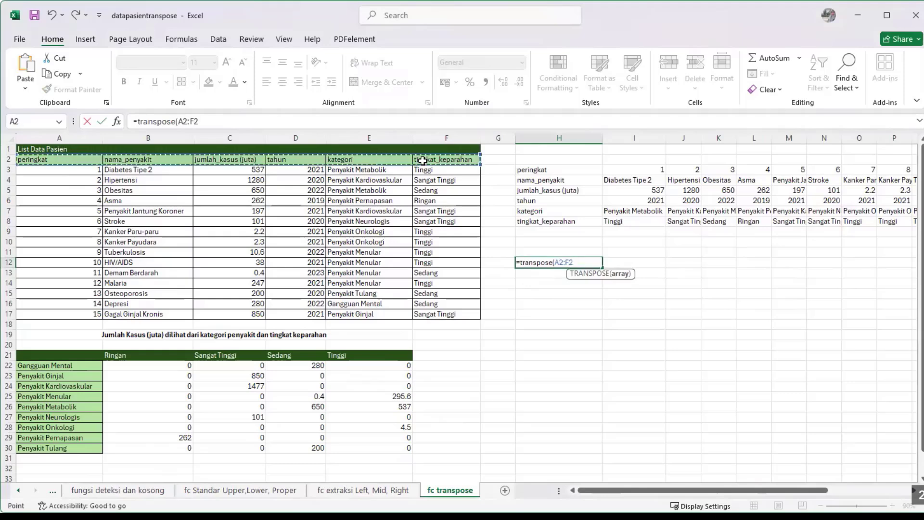
pyautogui.press('Return')
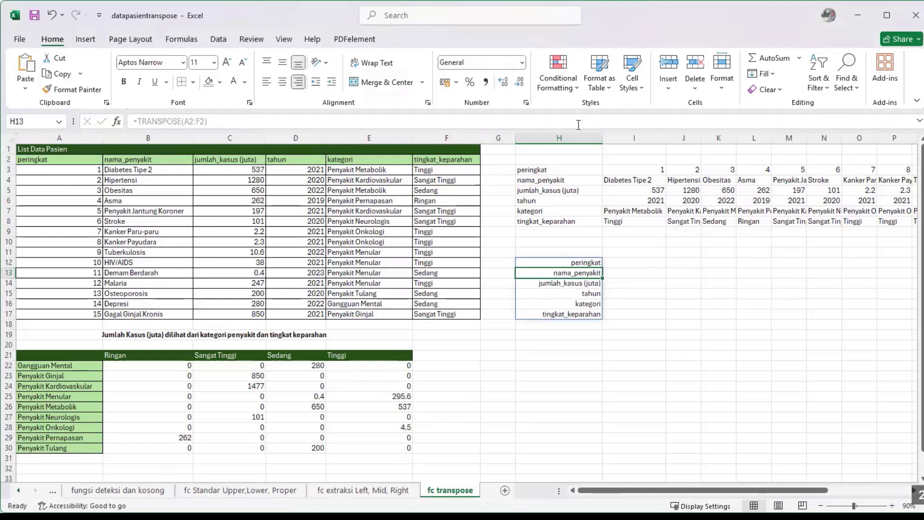
# Step: Left-align the transposed header labels in H12:H17
pyautogui.click(266, 83)
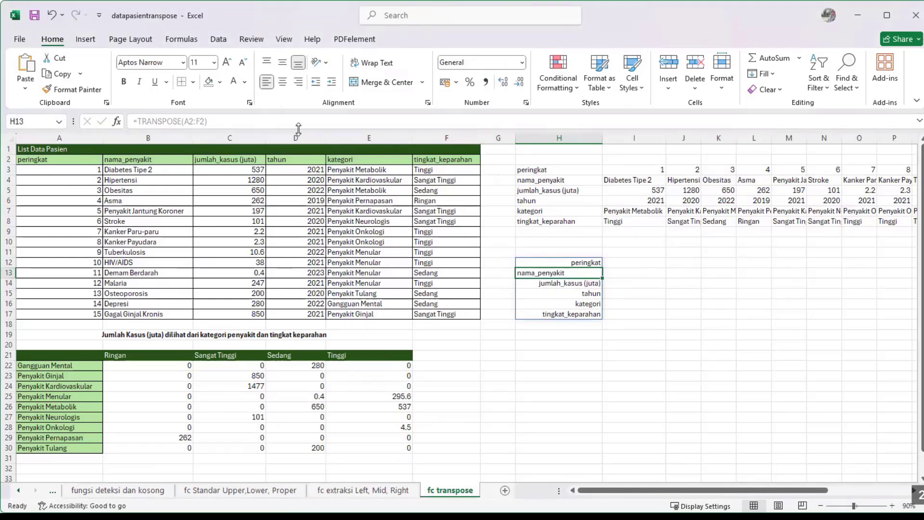
pyautogui.click(640, 315)
pyautogui.moveTo(578, 258); pyautogui.dragTo(575, 316)
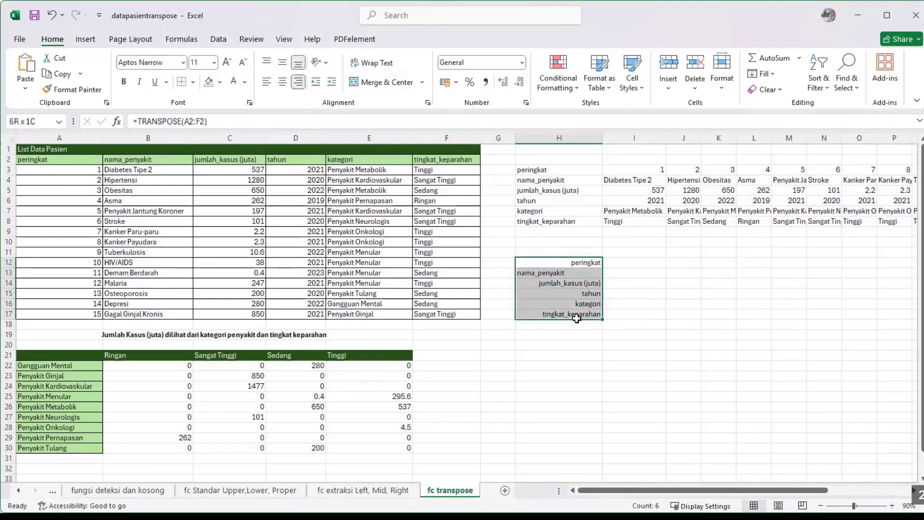
pyautogui.click(266, 83)
pyautogui.click(512, 298)
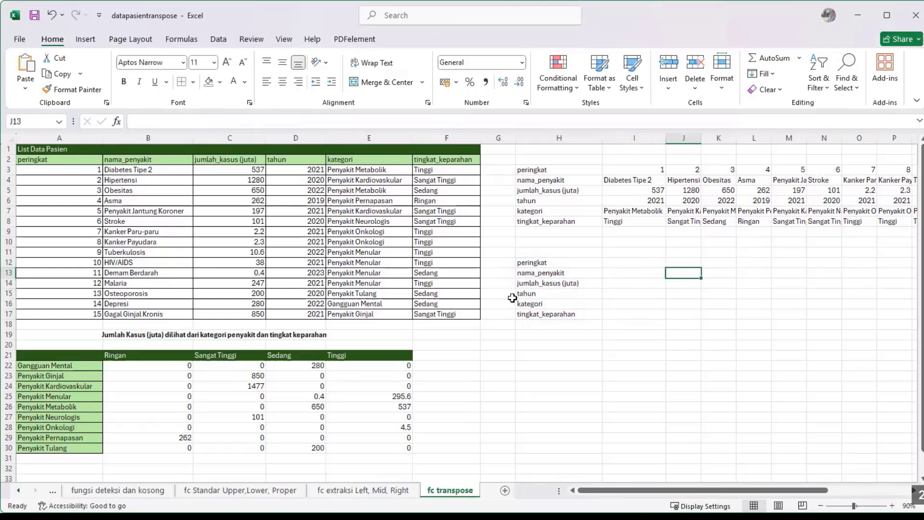
pyautogui.moveTo(532, 262); pyautogui.dragTo(556, 314)
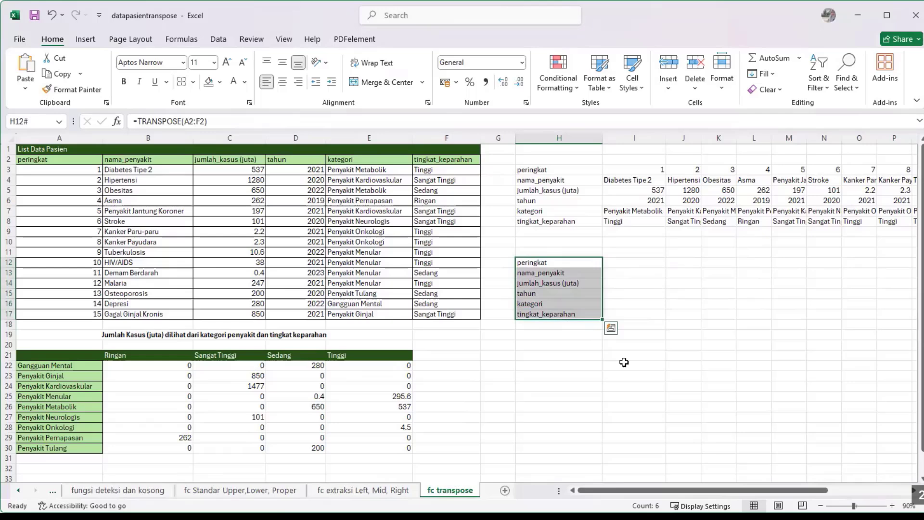
# Step: Enter 4 as the peringkat lookup value in I12
pyautogui.click(651, 264)
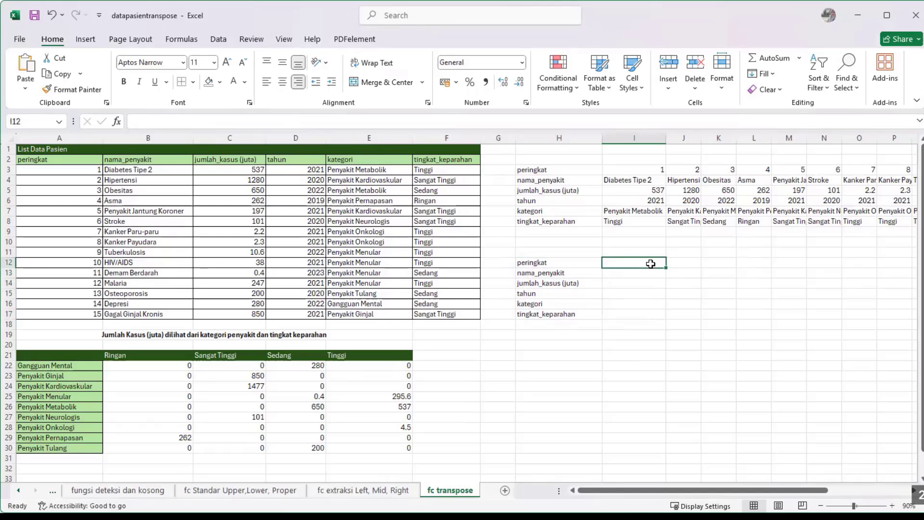
pyautogui.write('1')
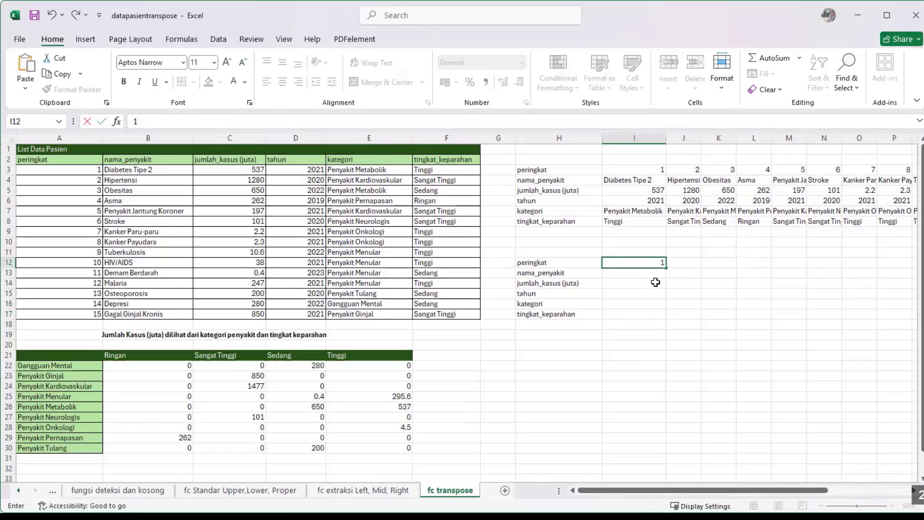
pyautogui.press('BackSpace')
pyautogui.write('4')
pyautogui.press('Return')
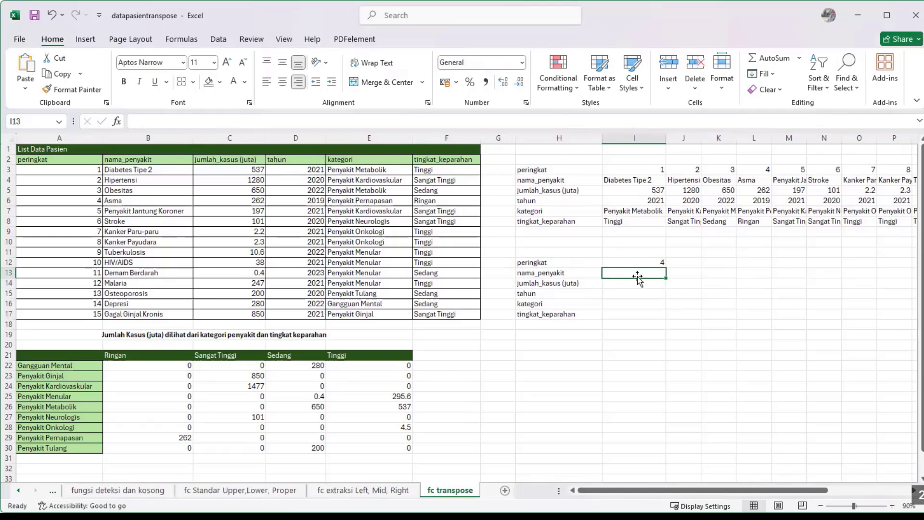
# Step: Enter an XLOOKUP formula in I13 that finds I12 in A3:A17 and returns the matching record from B3:F17
pyautogui.write('=')
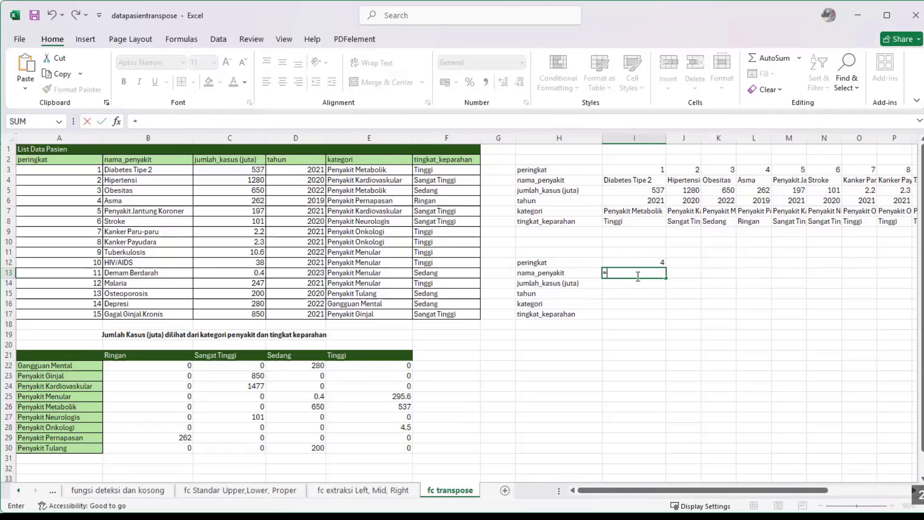
pyautogui.write('xl')
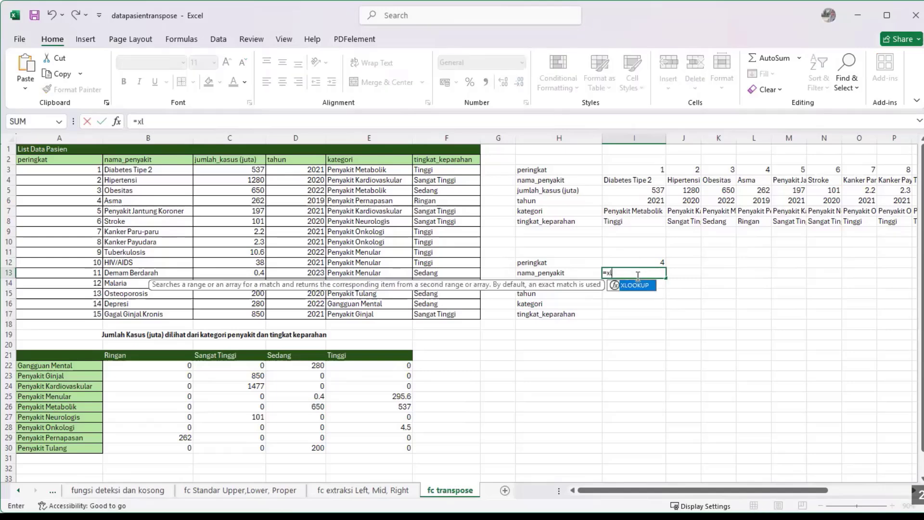
pyautogui.write('ookup(')
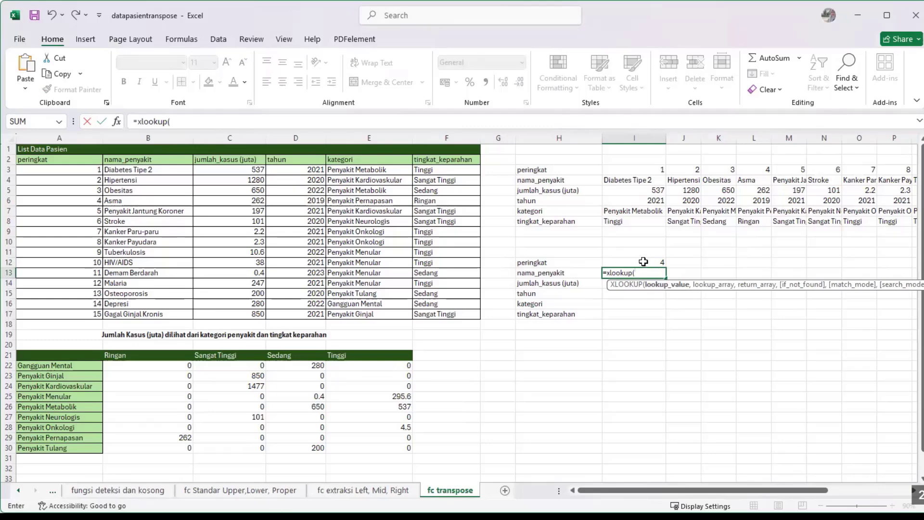
pyautogui.click(643, 261)
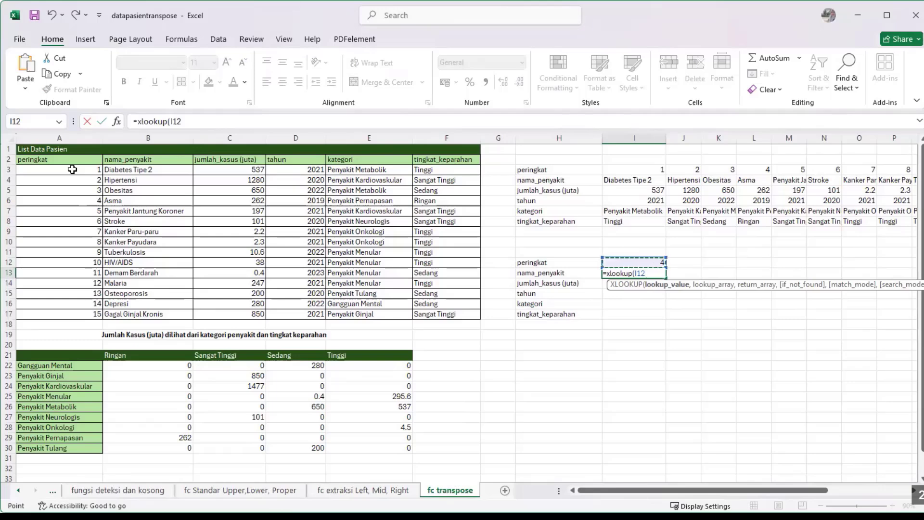
pyautogui.write(',')
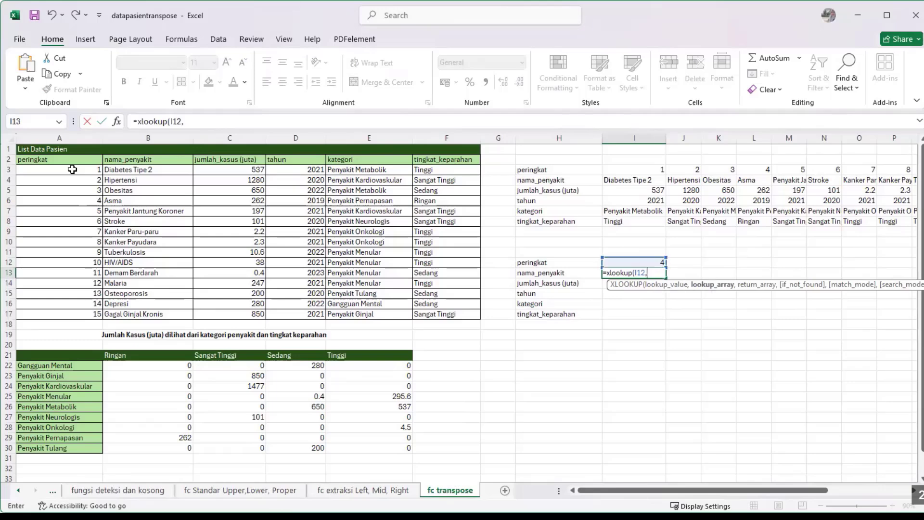
pyautogui.click(72, 169)
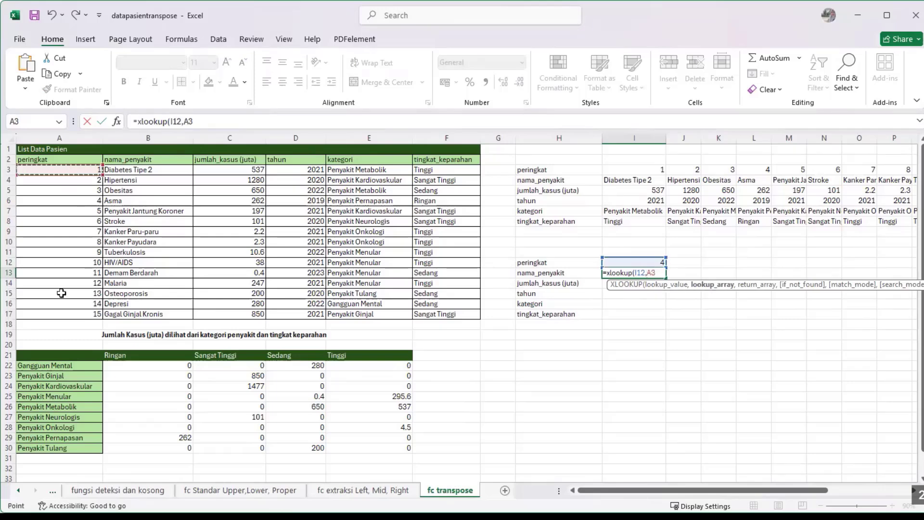
pyautogui.keyDown('shift'); pyautogui.click(65, 317); pyautogui.keyUp('shift')
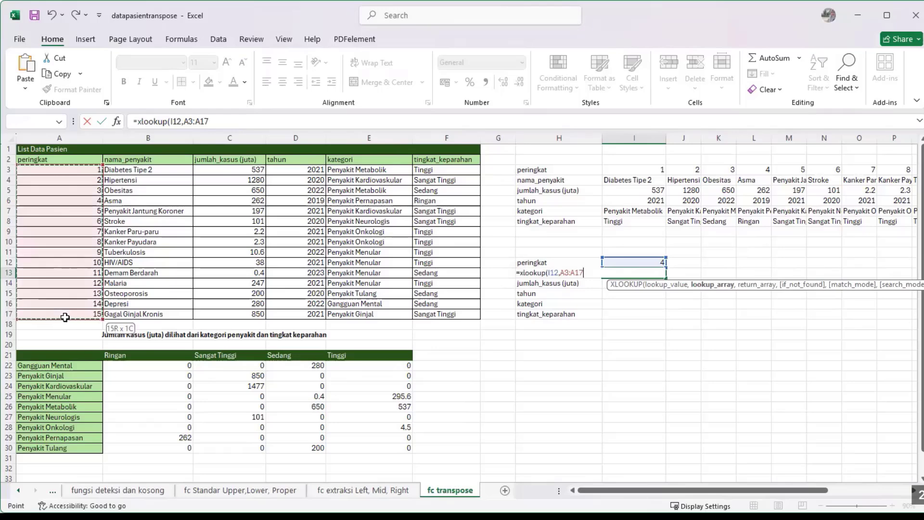
pyautogui.write(',')
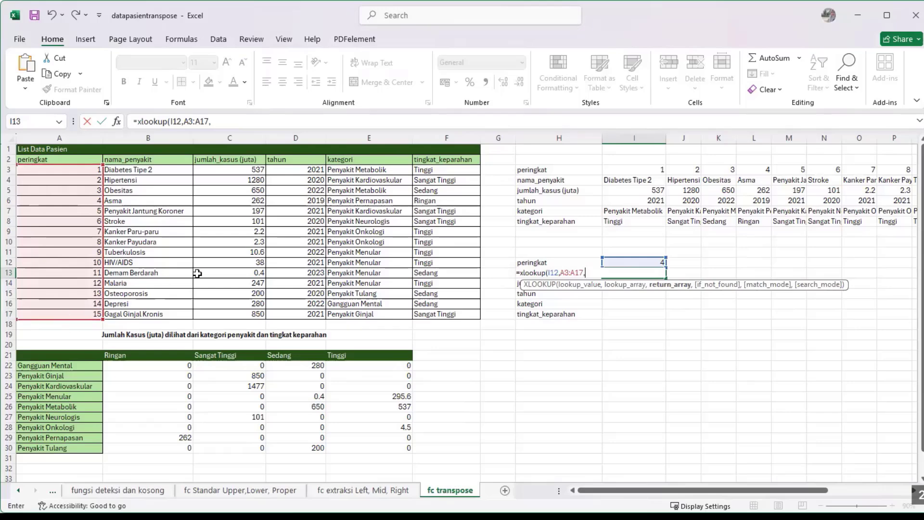
pyautogui.click(133, 169)
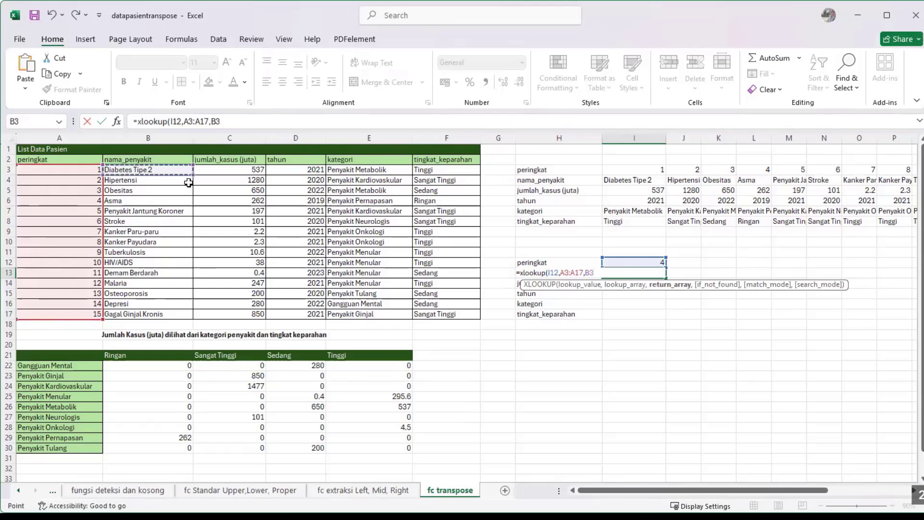
pyautogui.keyDown('shift'); pyautogui.click(427, 314); pyautogui.keyUp('shift')
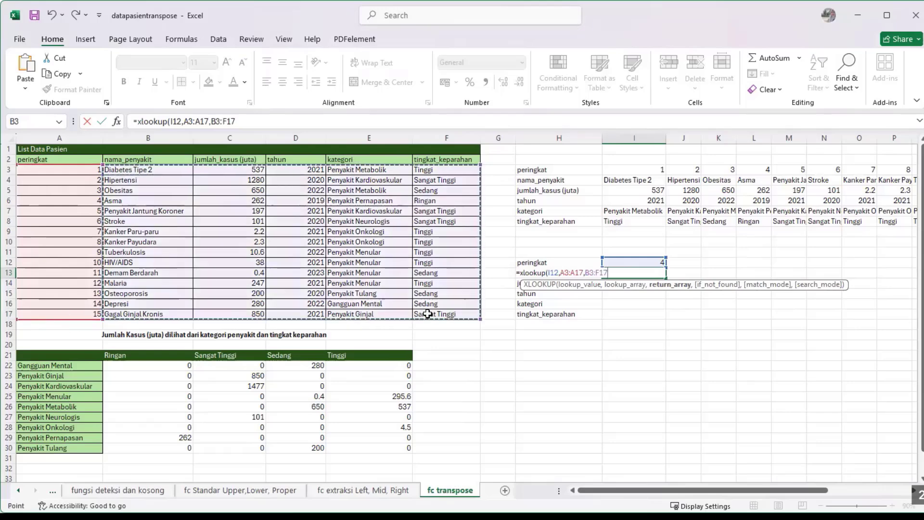
pyautogui.press('Return')
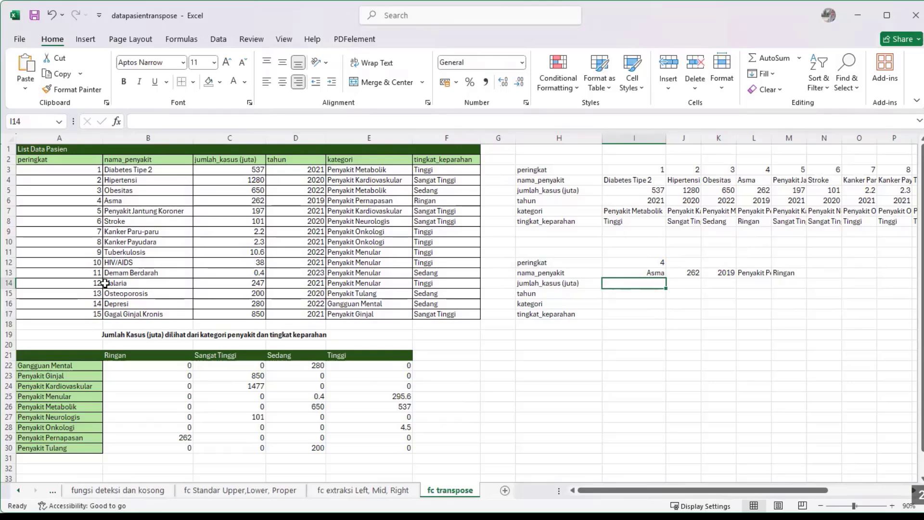
# Step: Check the Asma record in B6:F6 against the lookup result and slightly widen column L
pyautogui.click(116, 201)
pyautogui.moveTo(116, 200); pyautogui.dragTo(418, 203)
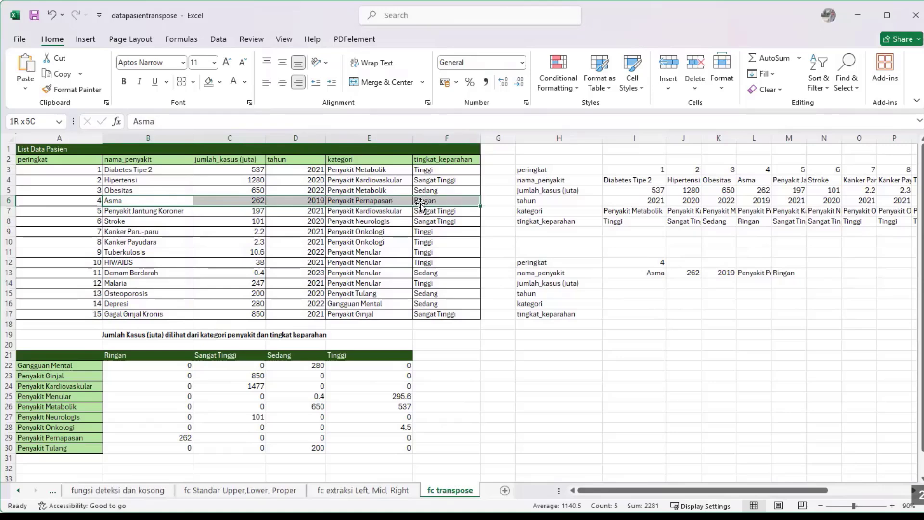
pyautogui.moveTo(772, 138); pyautogui.dragTo(785, 137)
pyautogui.click(787, 374)
pyautogui.click(645, 324)
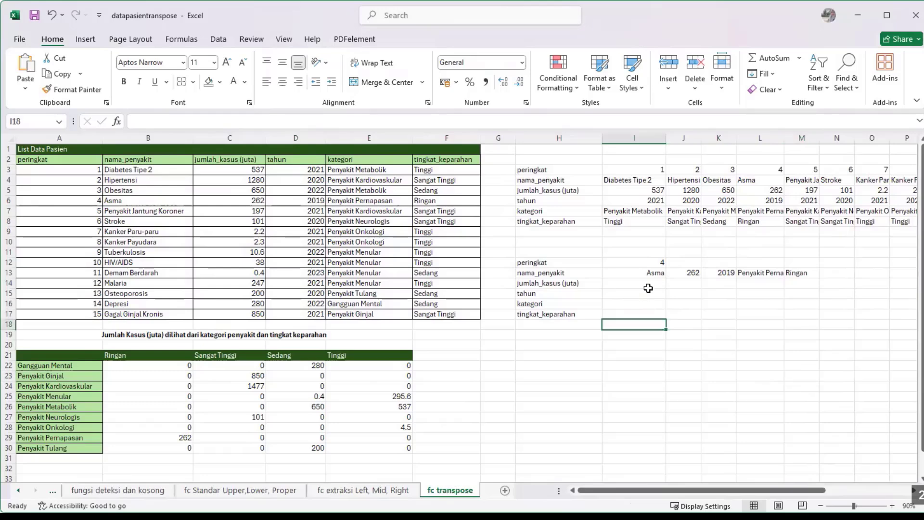
# Step: Wrap the XLOOKUP formula in I13 in TRANSPOSE so the record fills downward, accepting the corrected closing parenthesis
pyautogui.click(648, 272)
pyautogui.moveTo(648, 272); pyautogui.dragTo(812, 273)
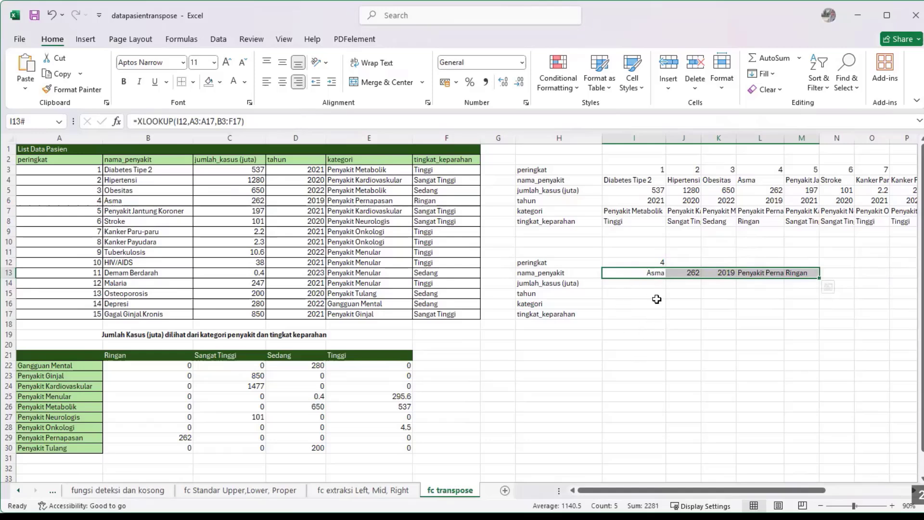
pyautogui.click(644, 272)
pyautogui.doubleClick(644, 272)
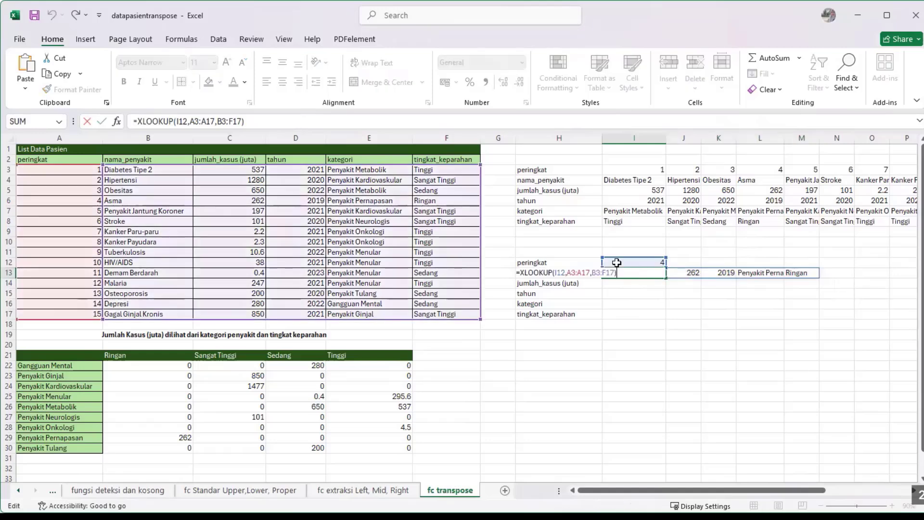
pyautogui.click(522, 273)
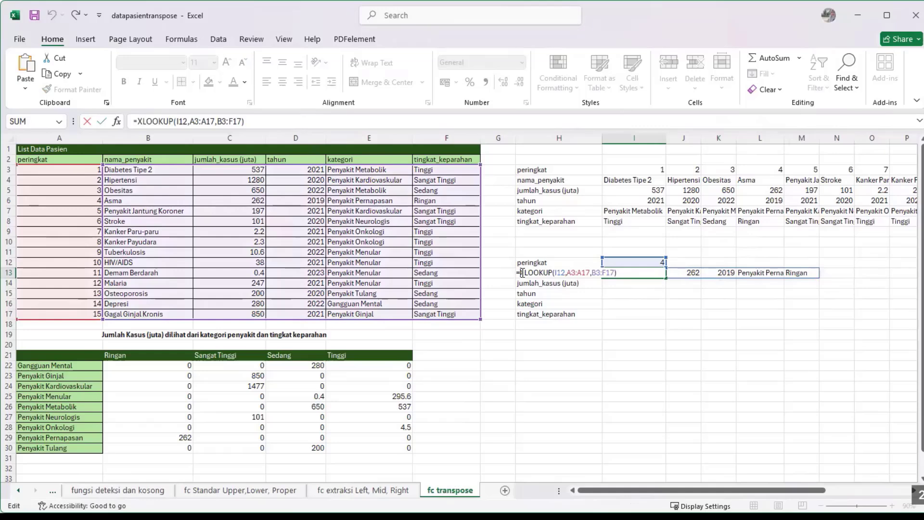
pyautogui.write('tra')
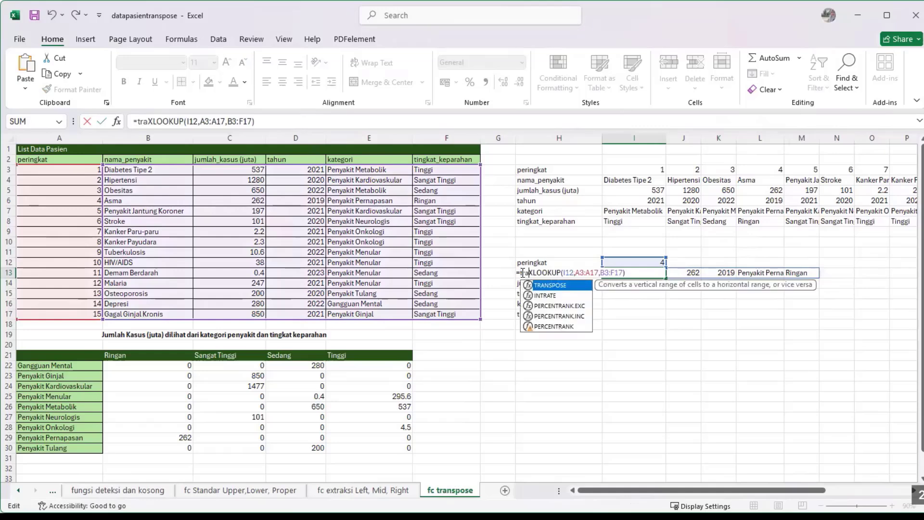
pyautogui.write('nspose')
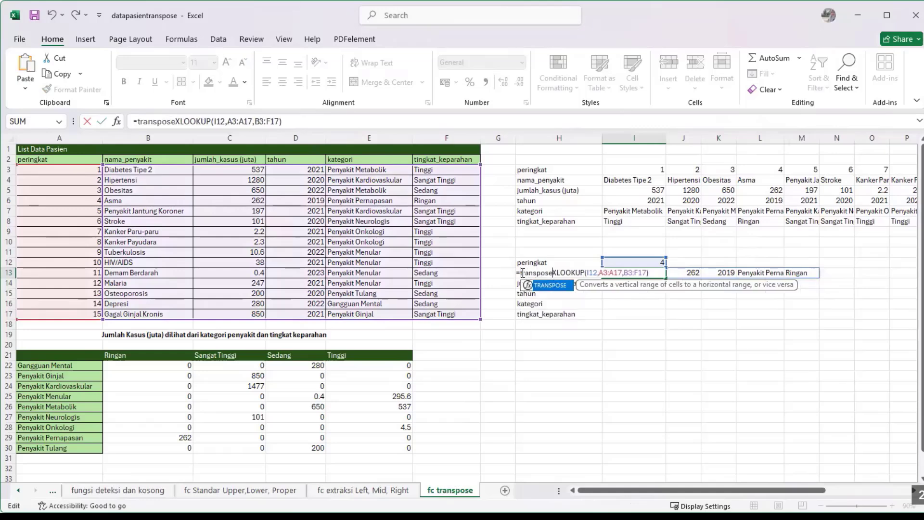
pyautogui.write('(')
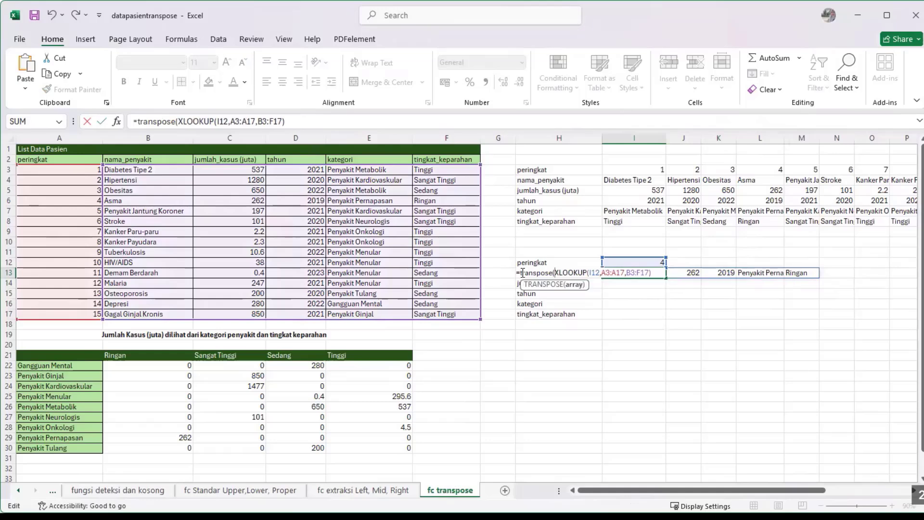
pyautogui.press('Return')
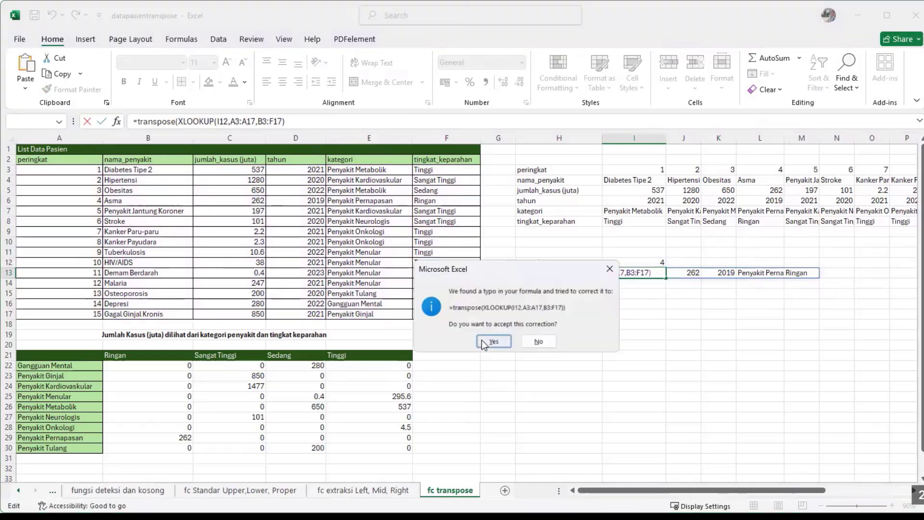
pyautogui.press('Return')
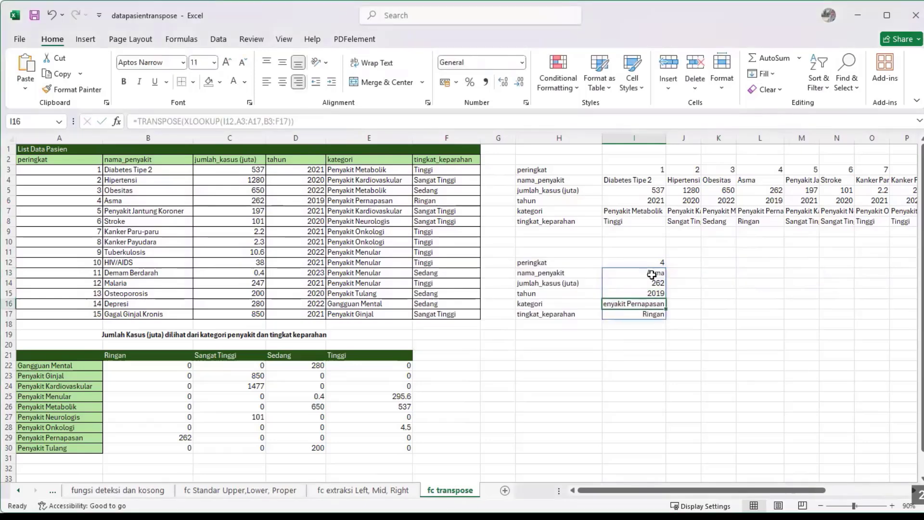
# Step: Check each value of the transposed lookup result in I13:I17
pyautogui.click(649, 303)
pyautogui.click(651, 315)
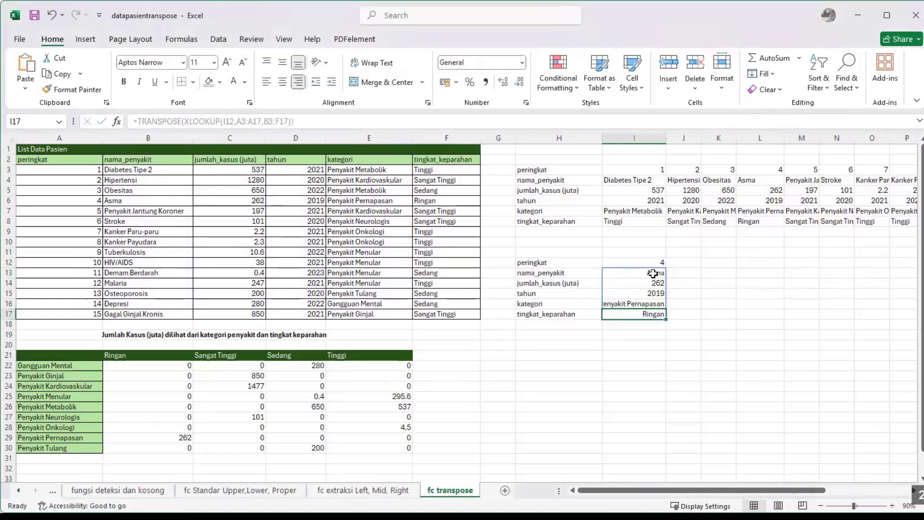
pyautogui.click(653, 273)
pyautogui.click(654, 284)
pyautogui.click(651, 302)
pyautogui.click(652, 314)
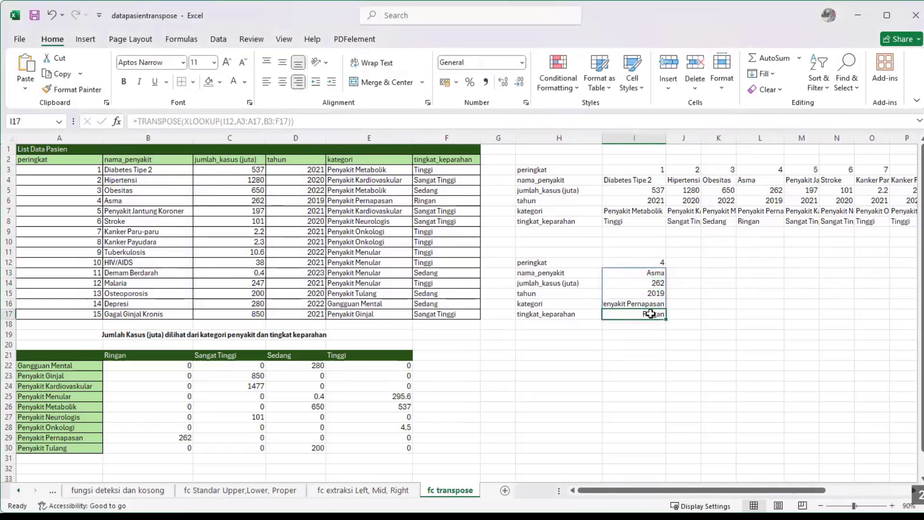
# Step: Test the vertical lookup with the peringkat values 1, 10 and 14 in turn in I12
pyautogui.click(661, 262)
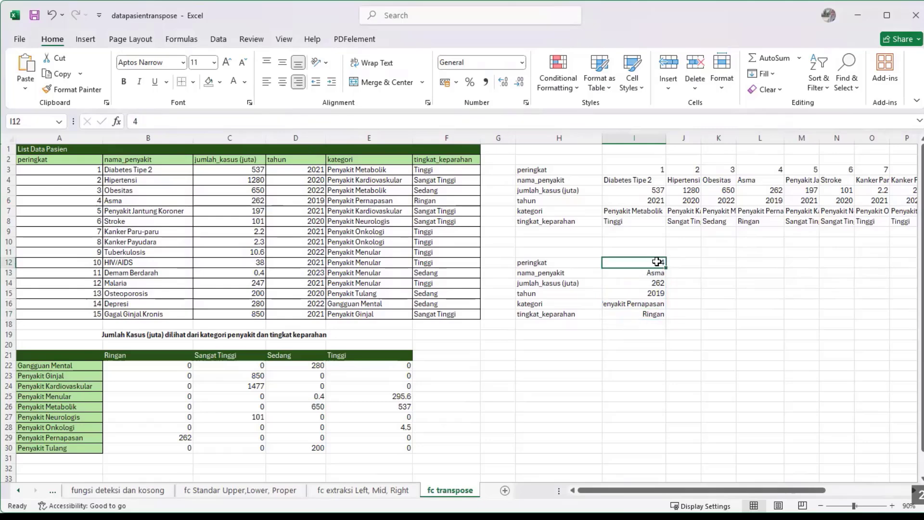
pyautogui.write('1')
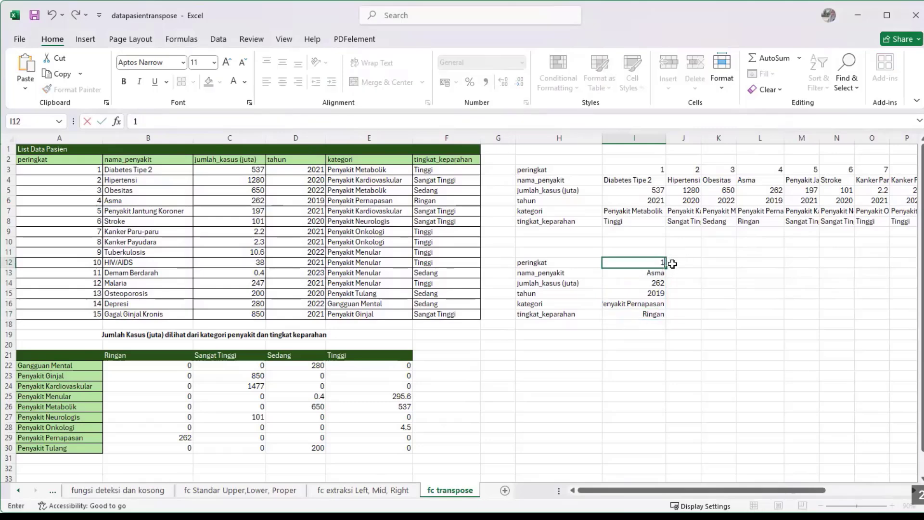
pyautogui.press('Return')
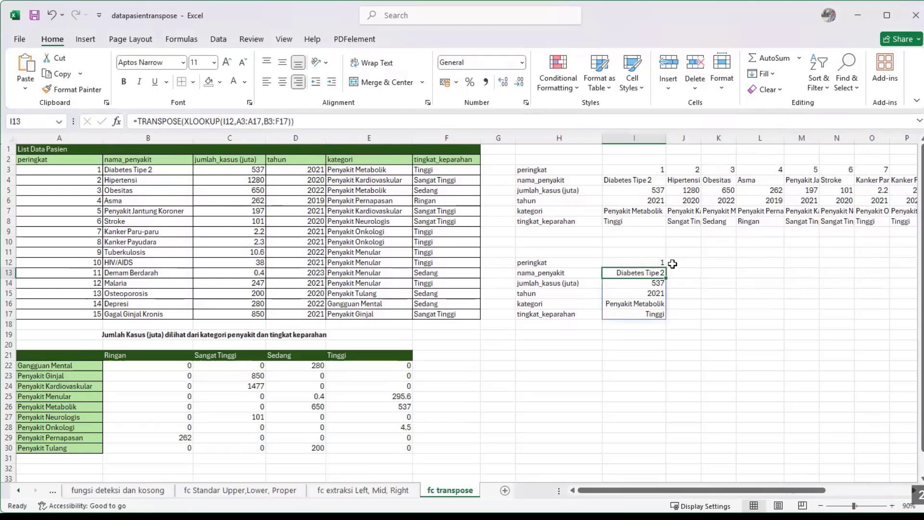
pyautogui.click(664, 262)
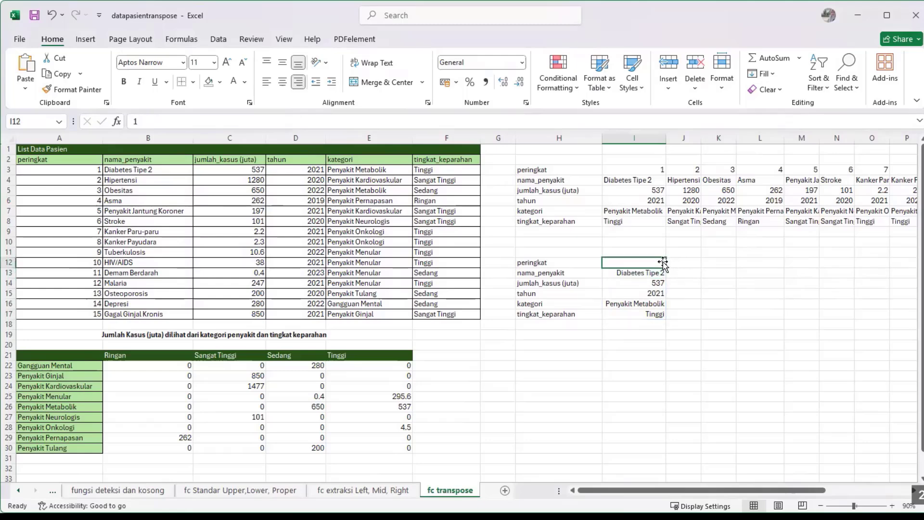
pyautogui.doubleClick(664, 262)
pyautogui.write('0')
pyautogui.press('Return')
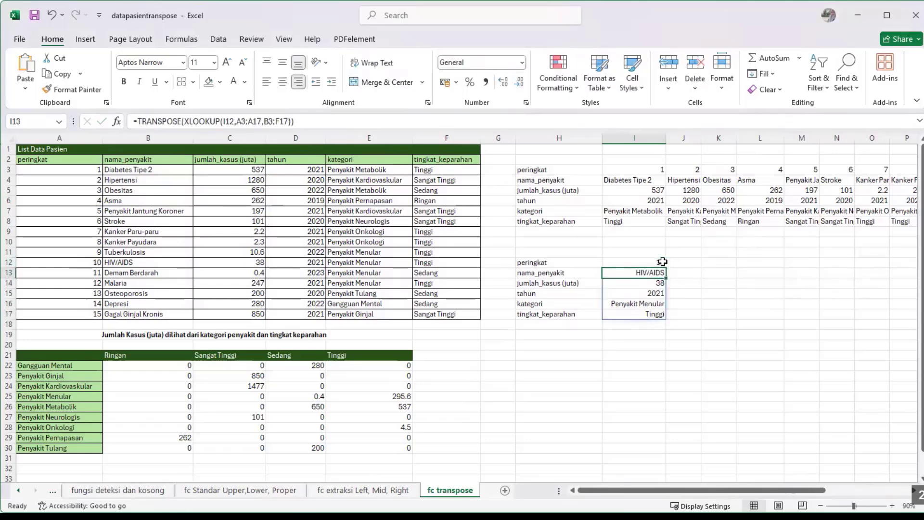
pyautogui.click(664, 262)
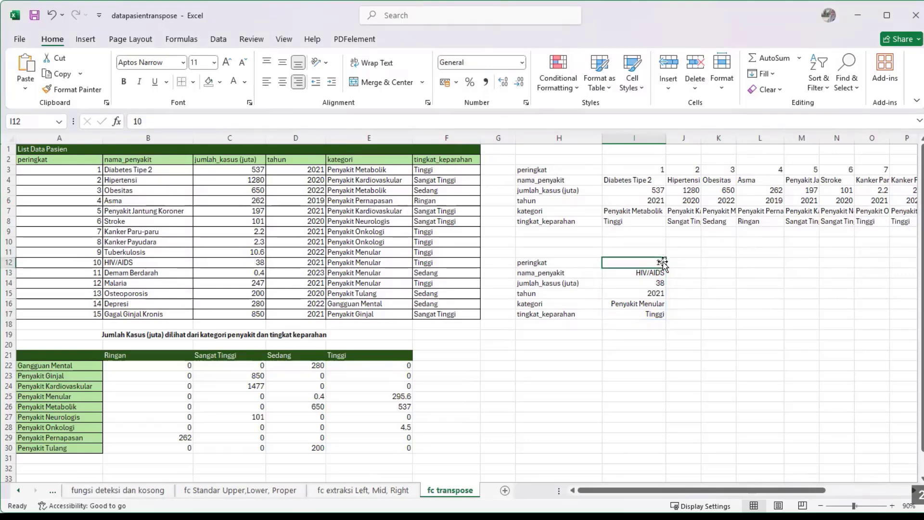
pyautogui.write('1')
pyautogui.press('Return')
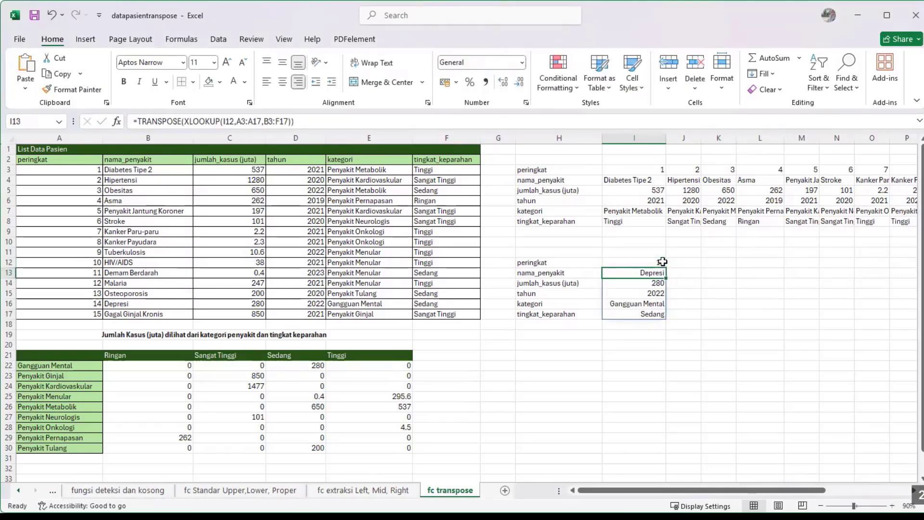
pyautogui.click(695, 315)
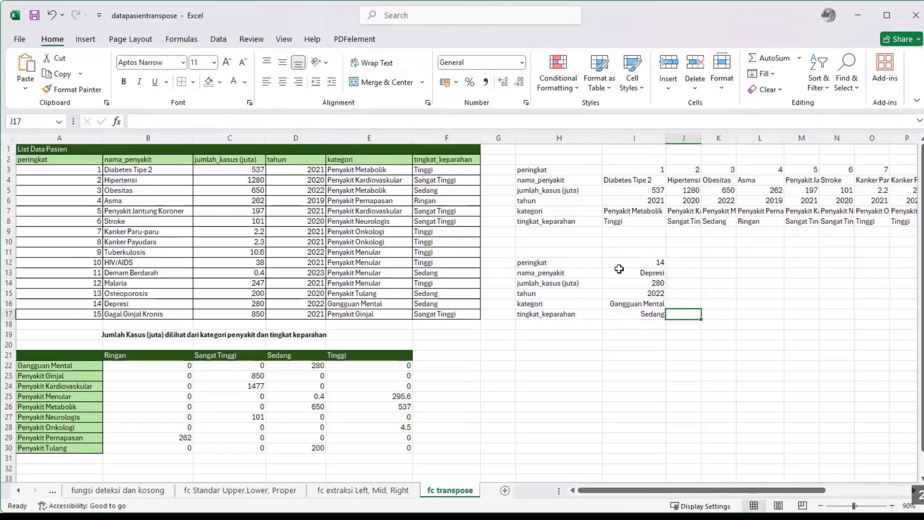
# Step: Enter the heading text "cari data" in I11 above the lookup table
pyautogui.click(626, 251)
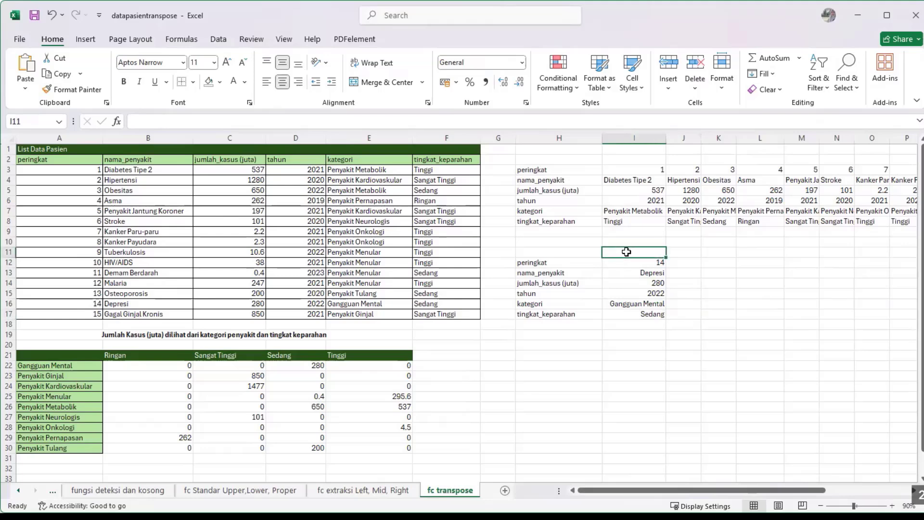
pyautogui.write('ca')
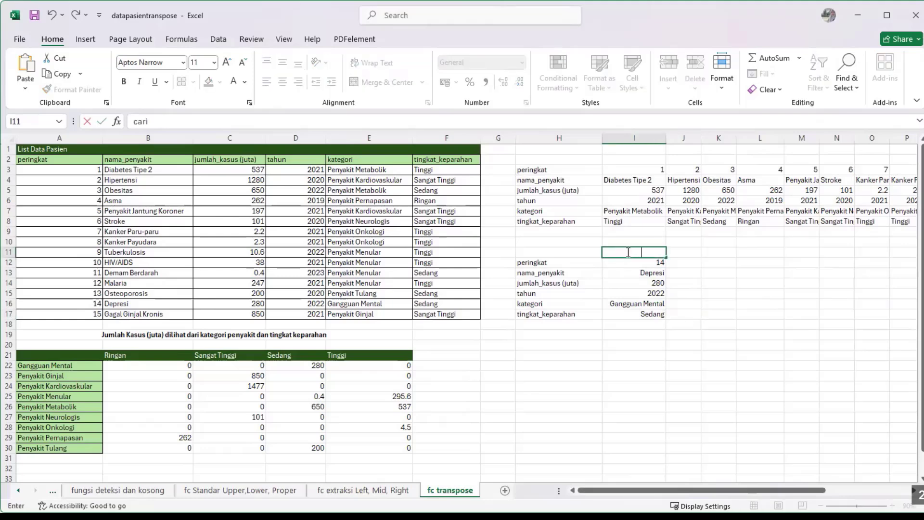
pyautogui.write('ri data')
pyautogui.moveTo(655, 252); pyautogui.dragTo(542, 248)
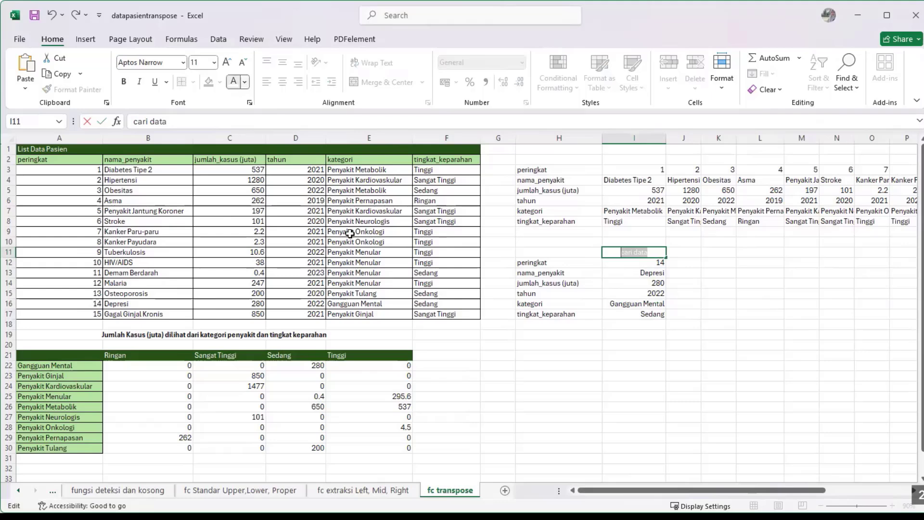
pyautogui.click(718, 345)
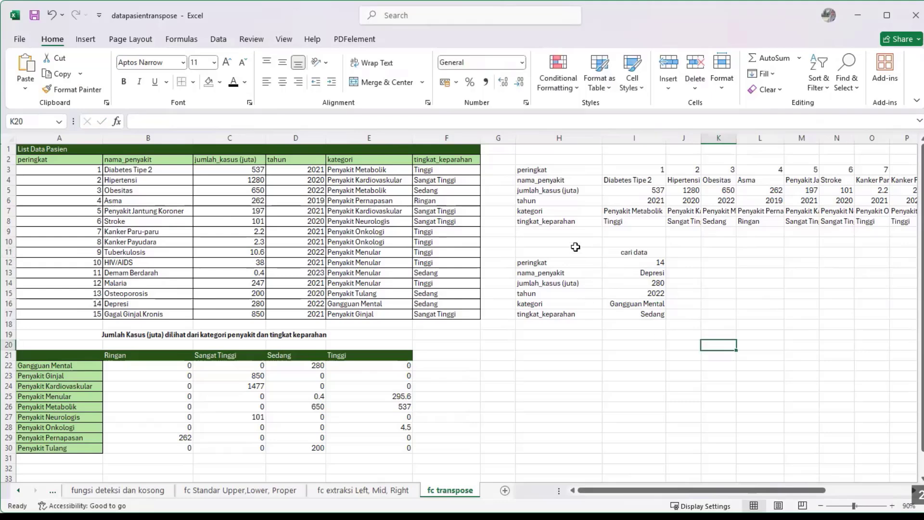
pyautogui.click(639, 250)
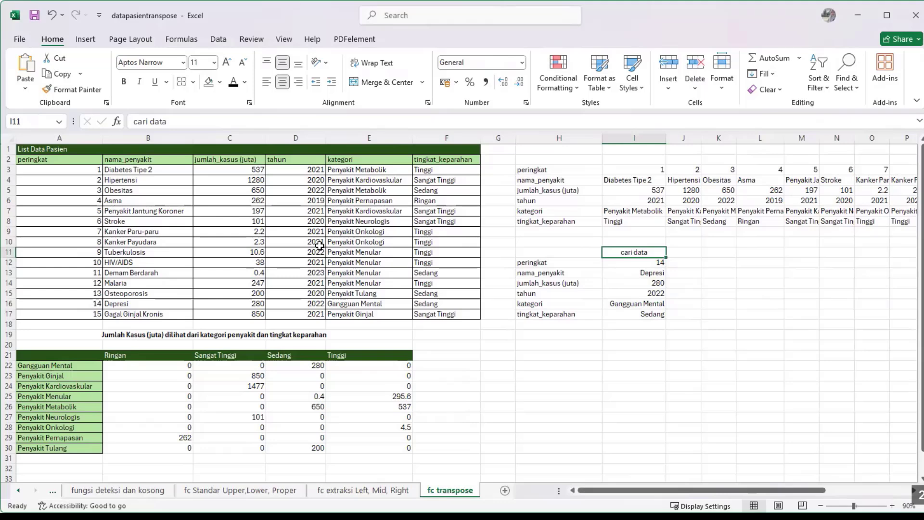
# Step: Copy the dark green title formatting from A1 onto the lookup header cells H11:I11
pyautogui.click(67, 149)
pyautogui.click(69, 91)
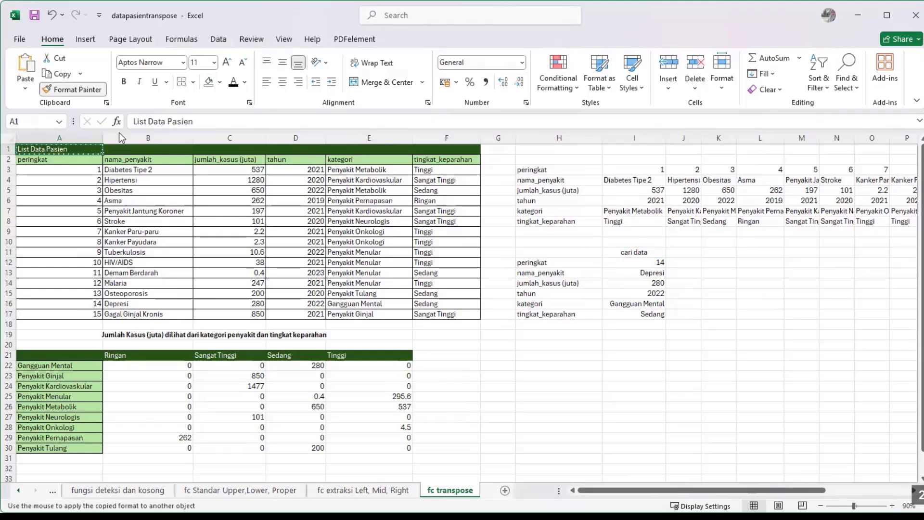
pyautogui.click(610, 255)
pyautogui.moveTo(558, 252); pyautogui.dragTo(634, 252)
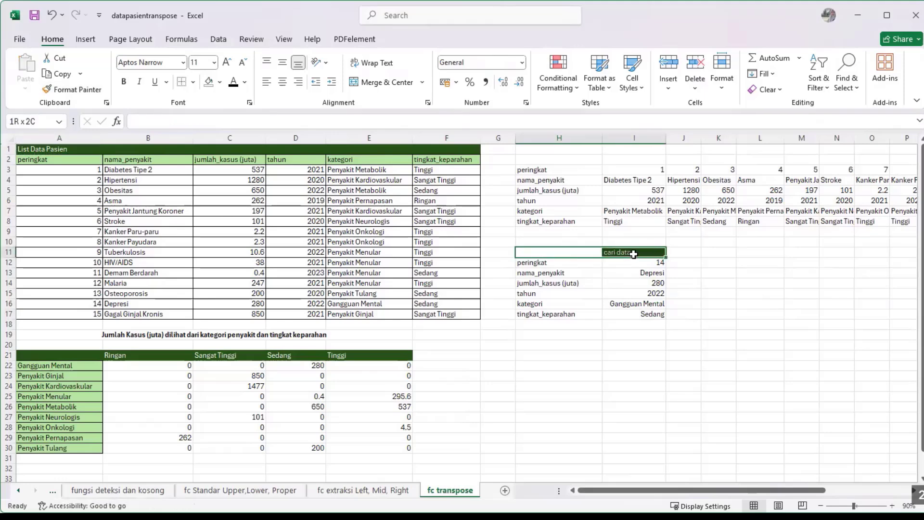
pyautogui.click(553, 252)
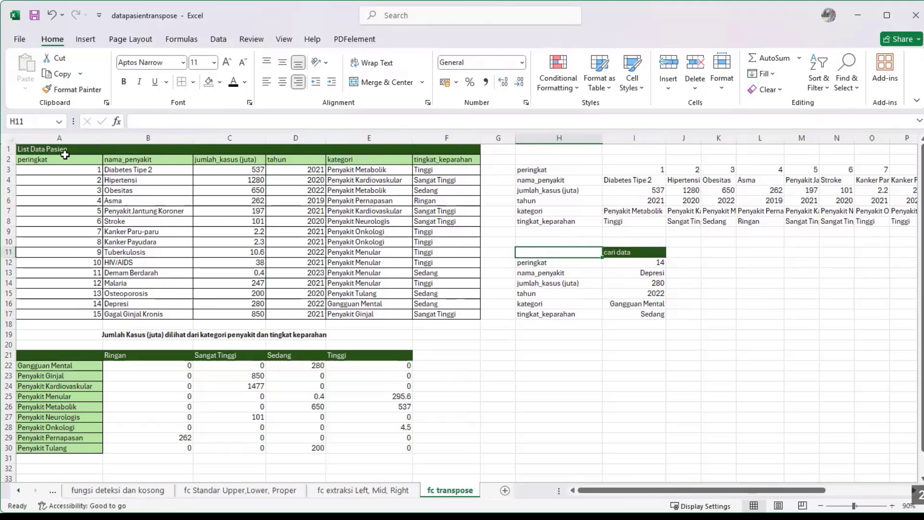
pyautogui.click(59, 147)
pyautogui.click(72, 89)
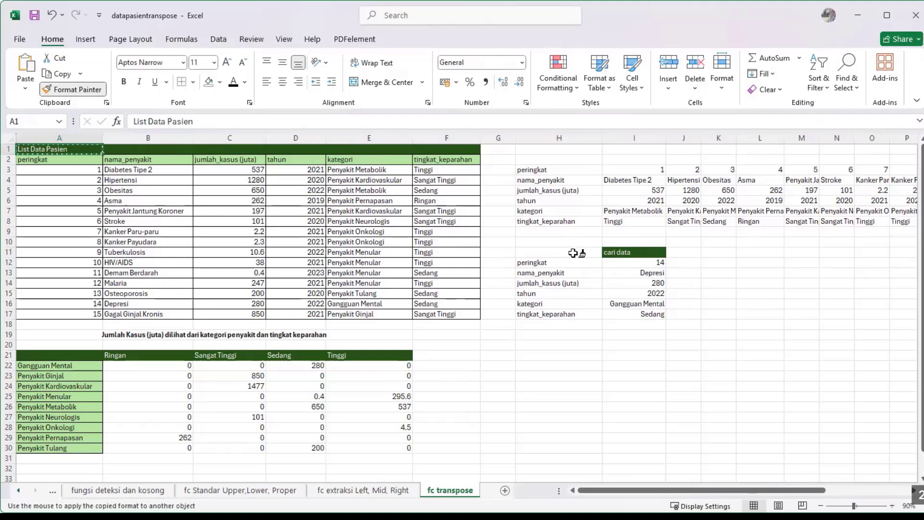
pyautogui.moveTo(590, 251); pyautogui.dragTo(648, 254)
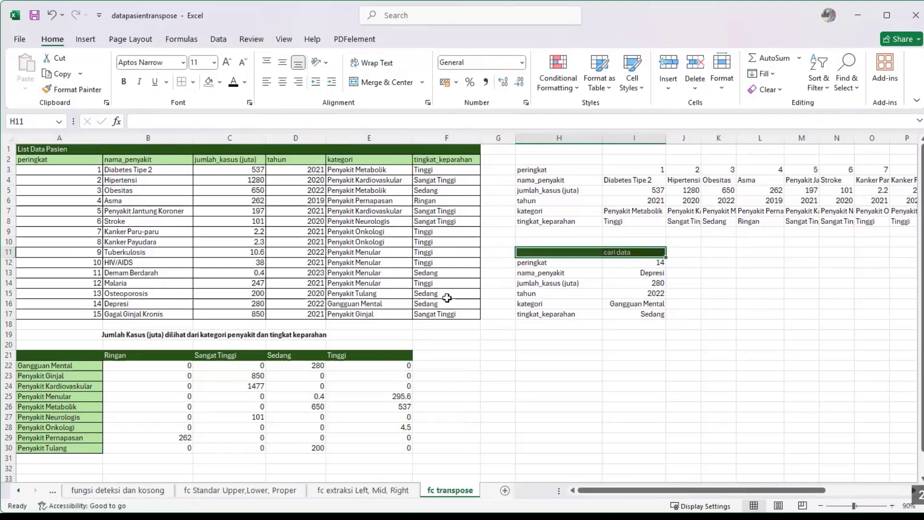
# Step: Copy the light green header formatting from A2 onto the lookup labels in H12:H17
pyautogui.click(41, 159)
pyautogui.click(72, 90)
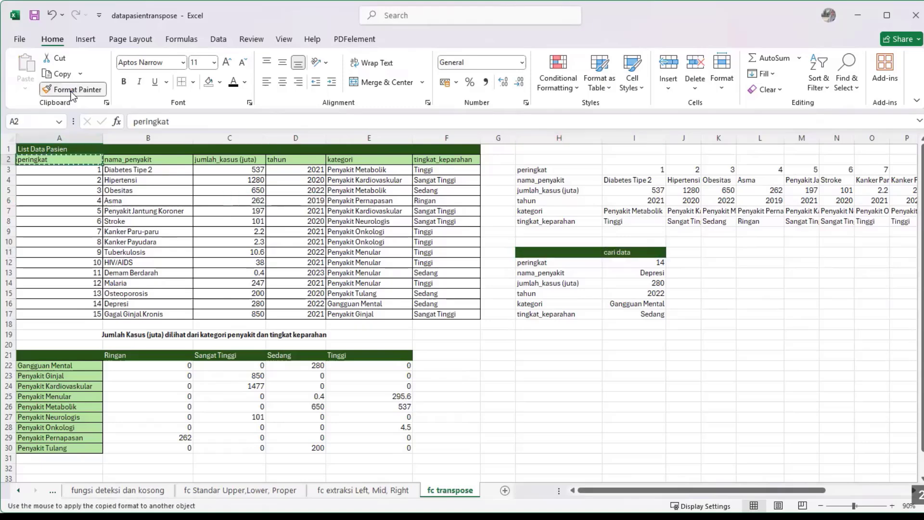
pyautogui.moveTo(534, 262); pyautogui.dragTo(543, 315)
pyautogui.click(607, 364)
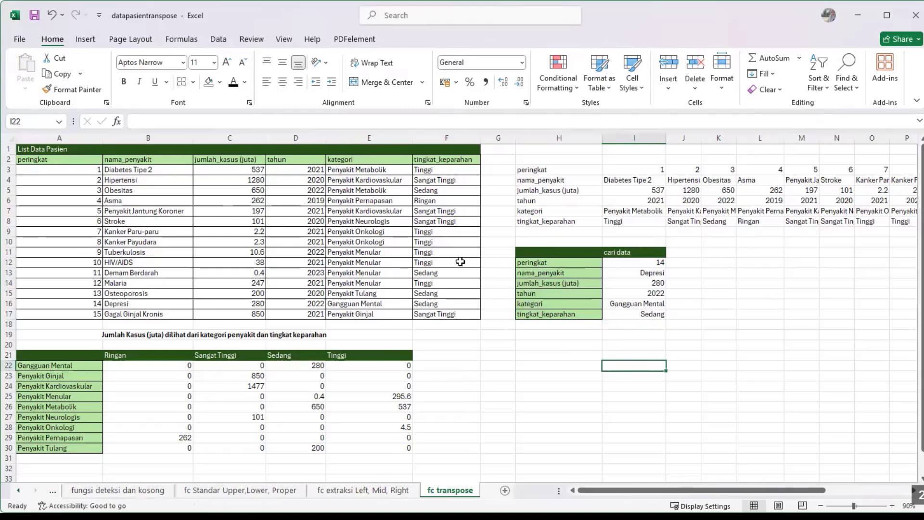
# Step: Replace the heading in I11 with the formula =PROPER("cari data")
pyautogui.click(637, 250)
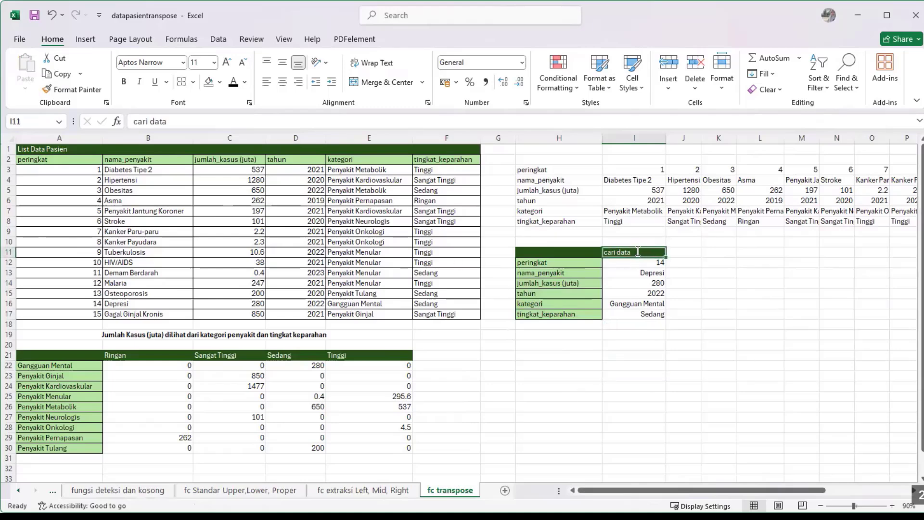
pyautogui.doubleClick(637, 252)
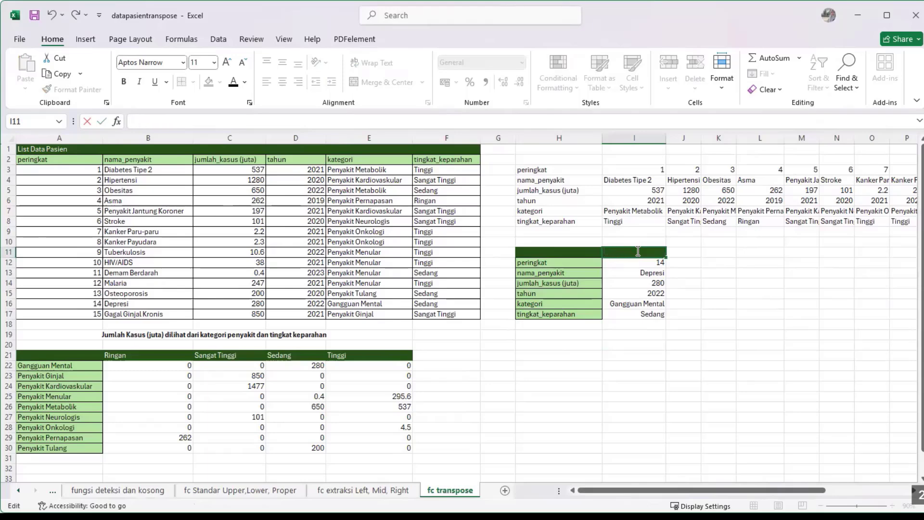
pyautogui.write('=')
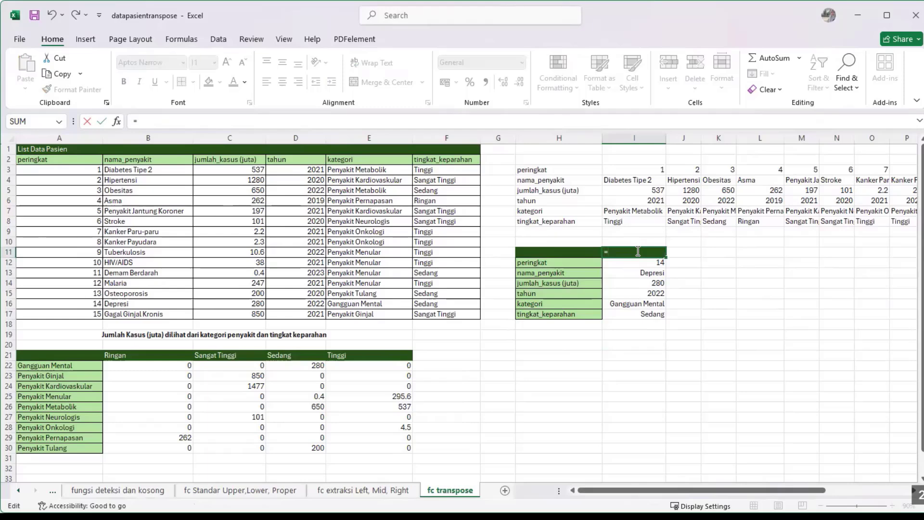
pyautogui.write('proper(')
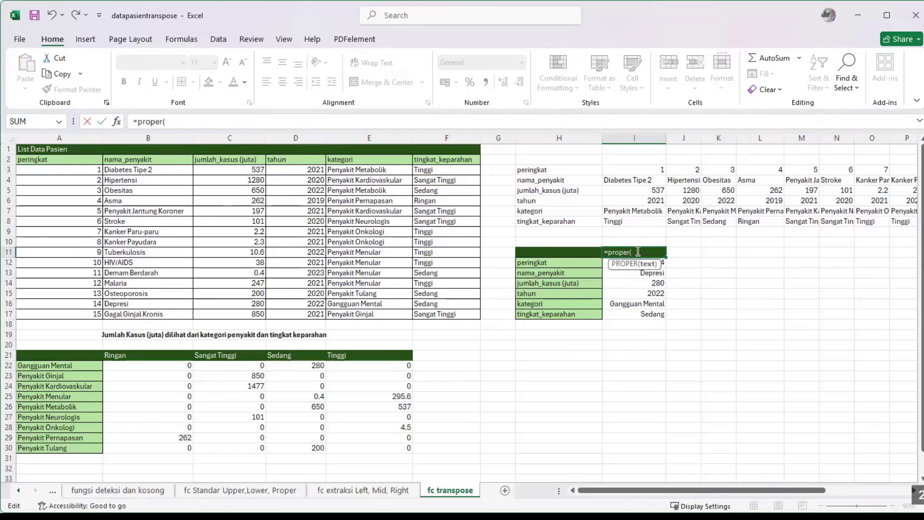
pyautogui.write('"cari data")')
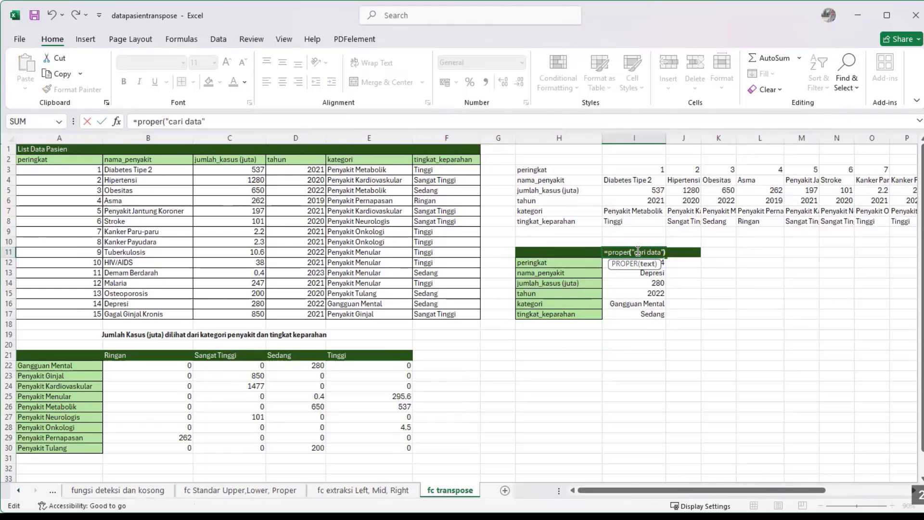
pyautogui.press('Return')
# Step: Center the contents of I11:I17 both vertically and horizontally
pyautogui.moveTo(633, 248); pyautogui.dragTo(645, 314)
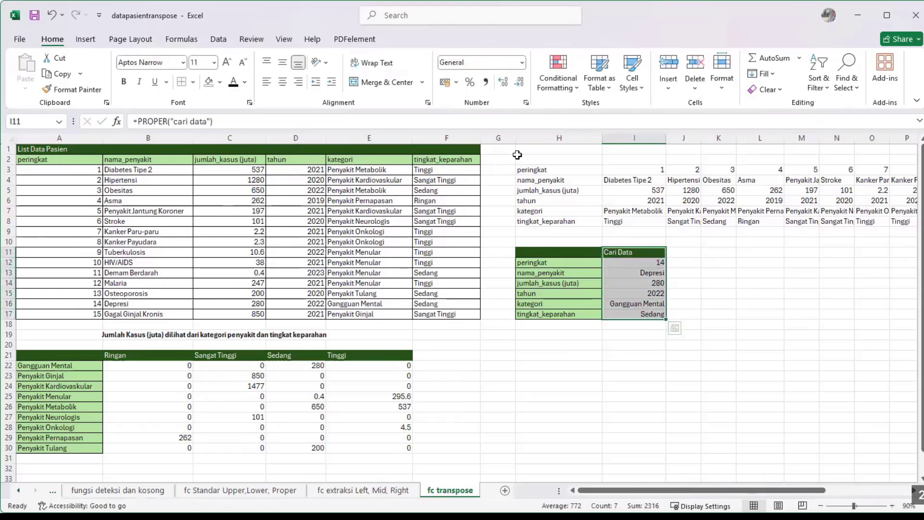
pyautogui.click(285, 64)
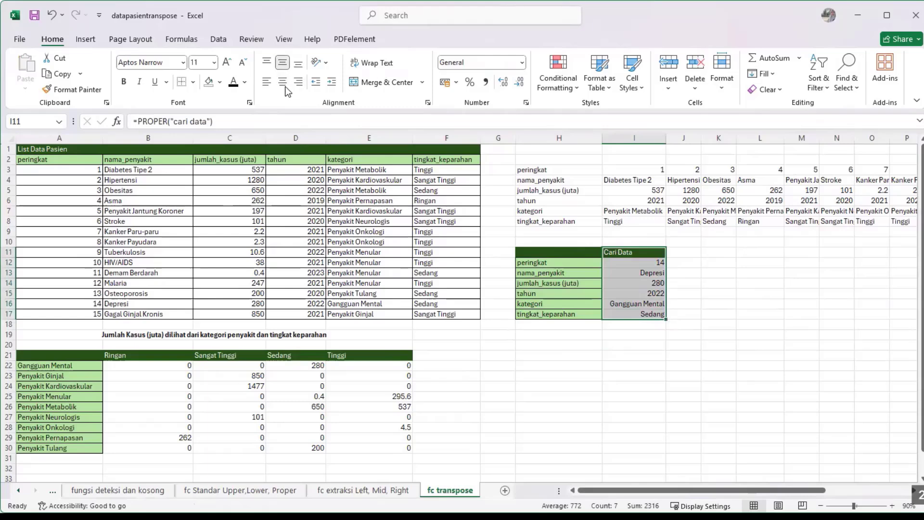
pyautogui.click(283, 81)
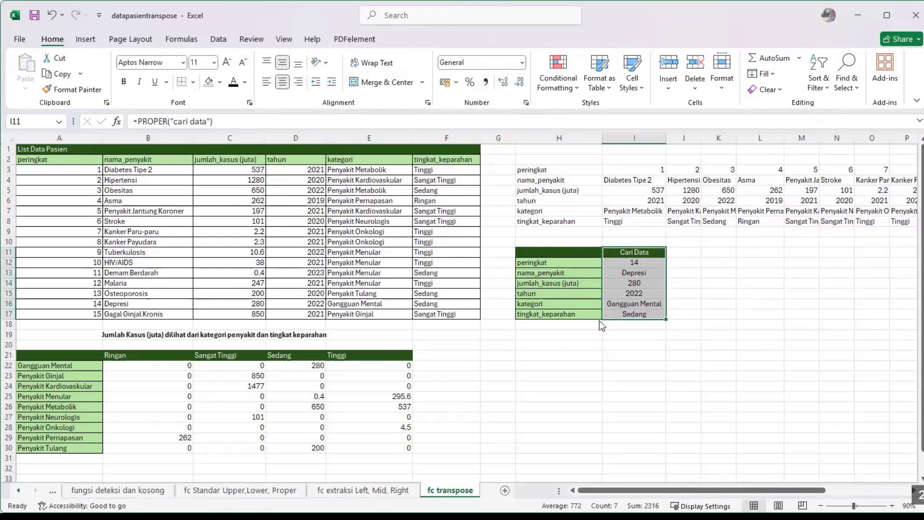
# Step: Set the peringkat lookup value in I12 to 2
pyautogui.click(645, 262)
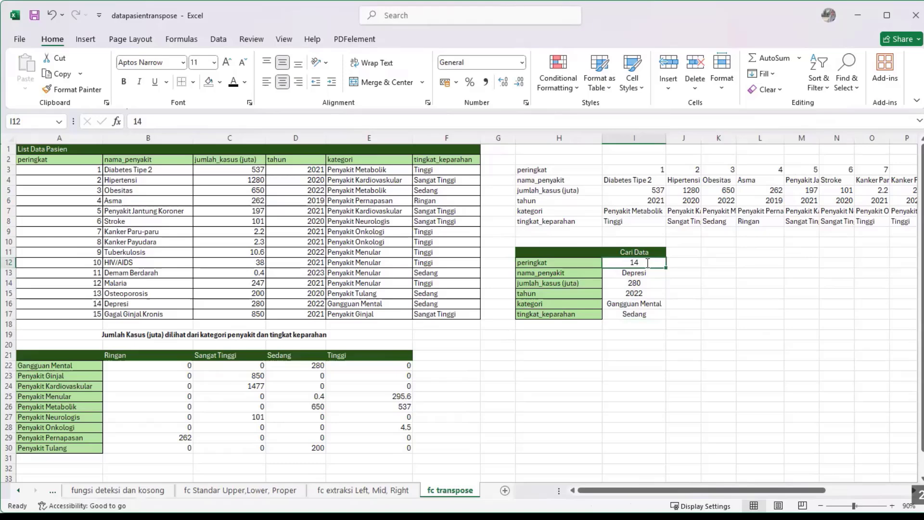
pyautogui.write('2')
pyautogui.press('Return')
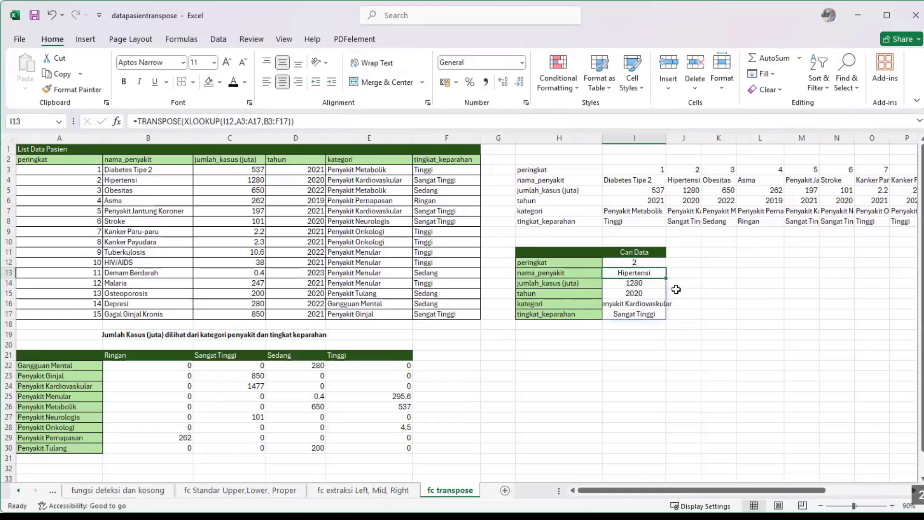
# Step: Widen column I so the full kategori text in I16 fits inside the cell
pyautogui.click(663, 142)
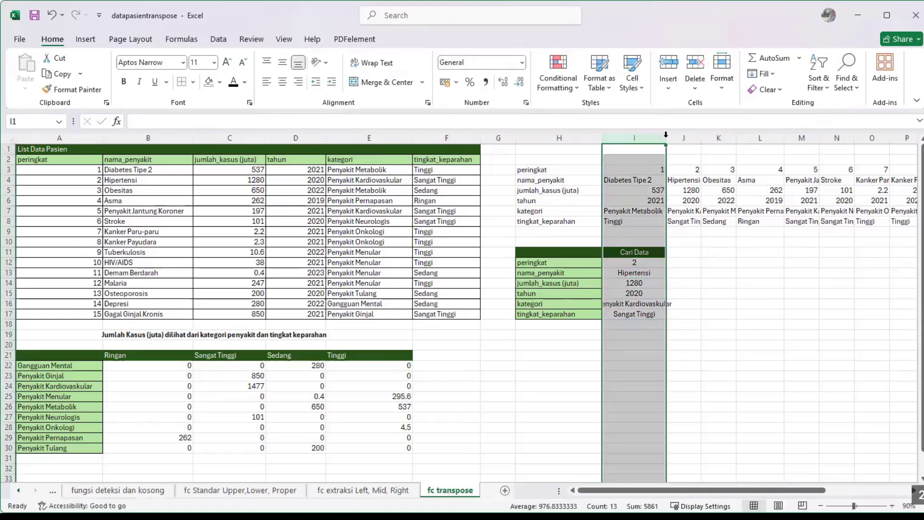
pyautogui.moveTo(665, 141); pyautogui.dragTo(682, 141)
pyautogui.click(734, 365)
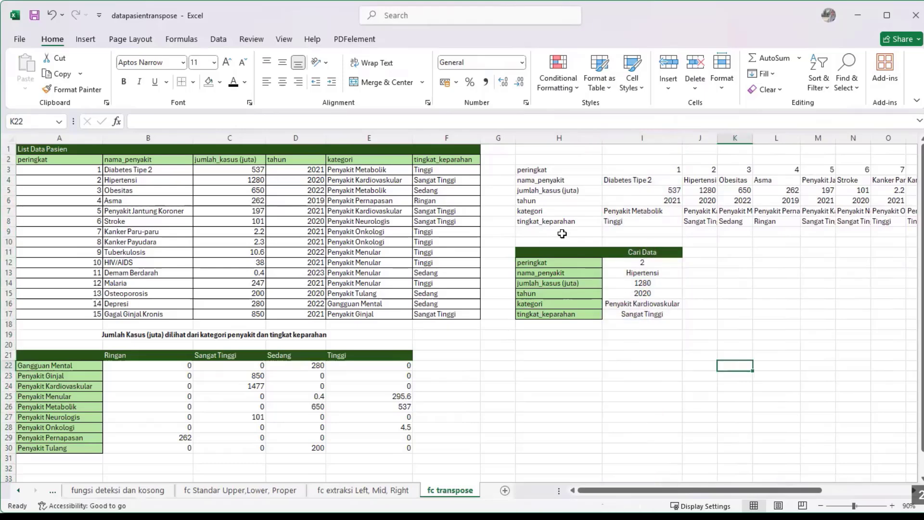
# Step: Apply outside borders around the Cari Data lookup table in H11:I17
pyautogui.moveTo(552, 251); pyautogui.dragTo(657, 315)
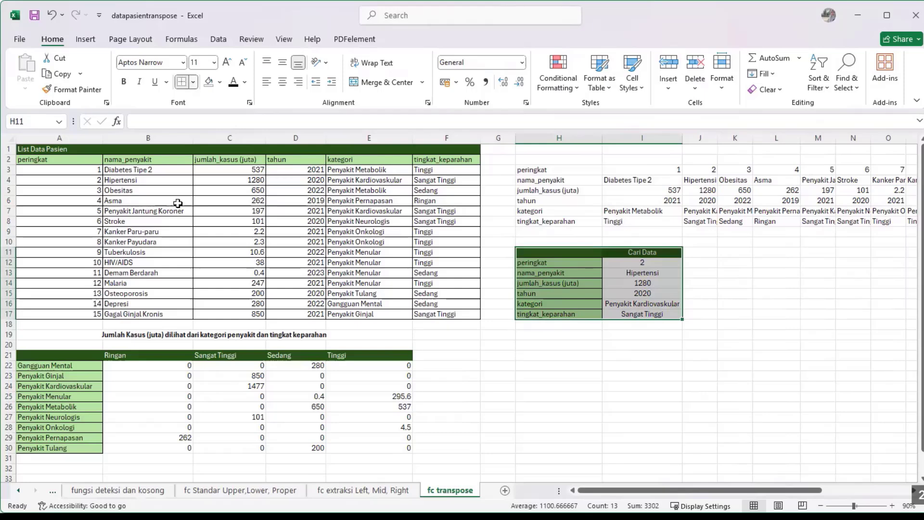
pyautogui.click(192, 82)
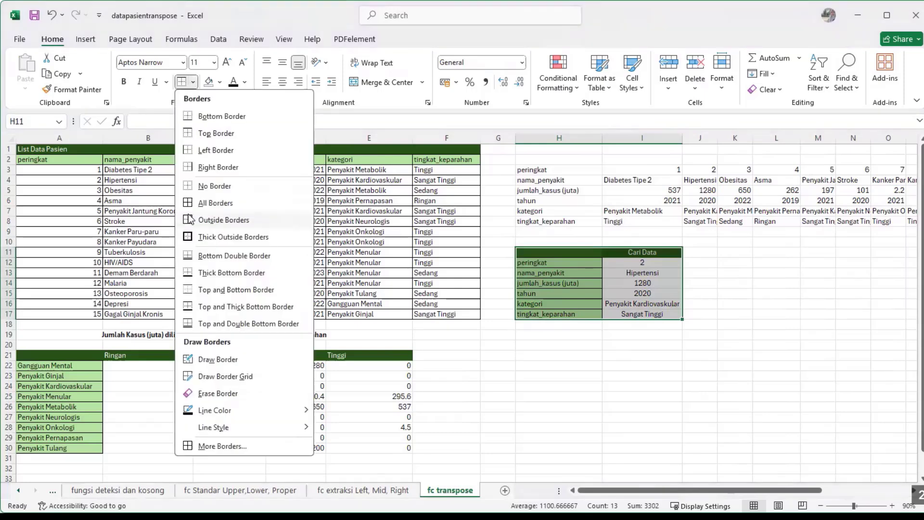
pyautogui.click(190, 220)
pyautogui.click(852, 437)
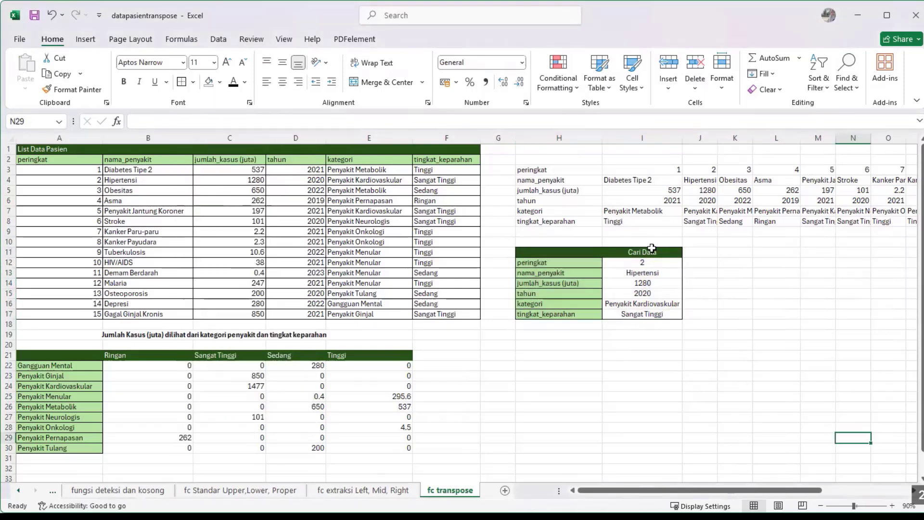